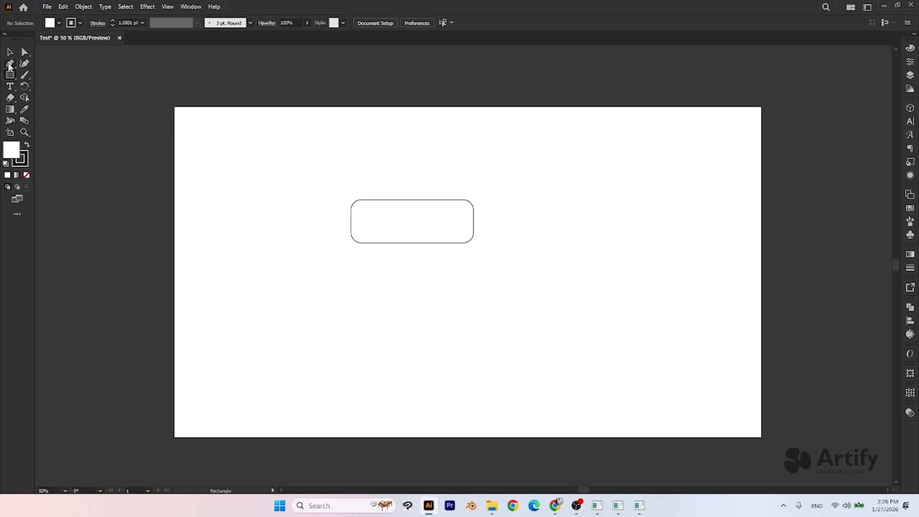
- Move the rounded rectangle to the upper-left corner of the artboard
{"action": "left_click", "coordinate": [10, 65]}
{"action": "left_click", "coordinate": [10, 51]}
{"action": "left_click_drag", "start_coordinate": [402, 229], "coordinate": [240, 153]}
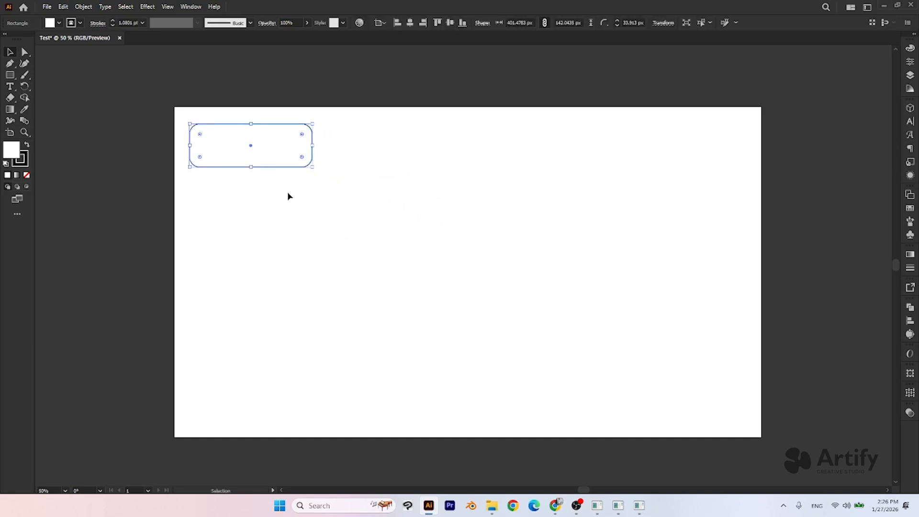
- Draw a closed four-sided shape with straight edges and a sloping top, about 444 by 343 px, near the artboard's centre with the Pen tool
{"action": "left_click", "coordinate": [9, 65]}
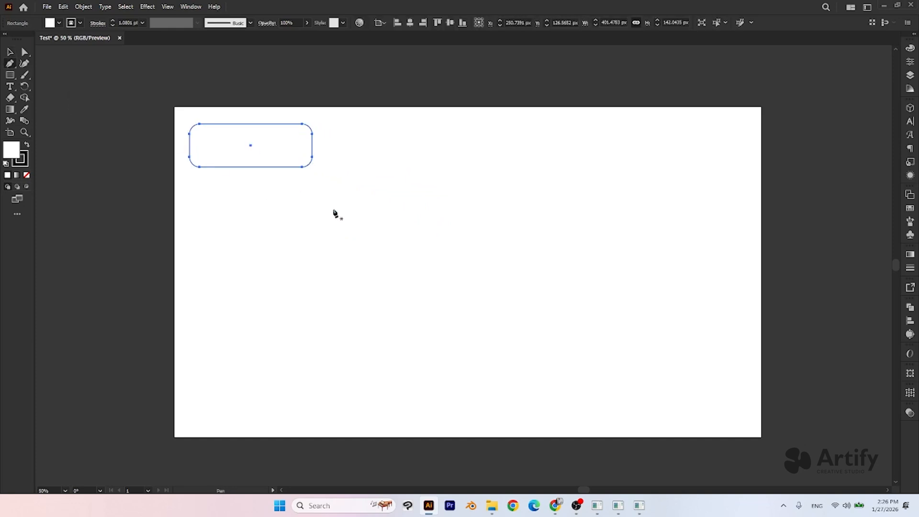
{"action": "left_click", "coordinate": [386, 188]}
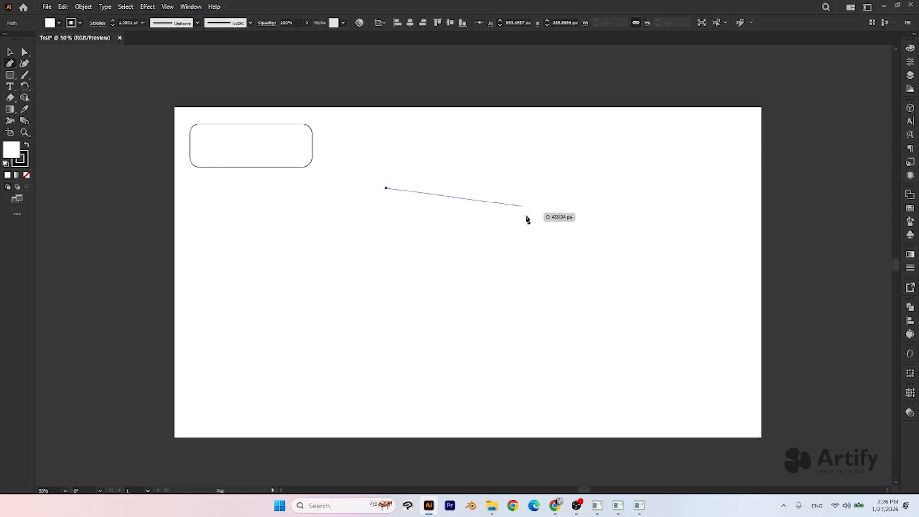
{"action": "left_click", "coordinate": [522, 231]}
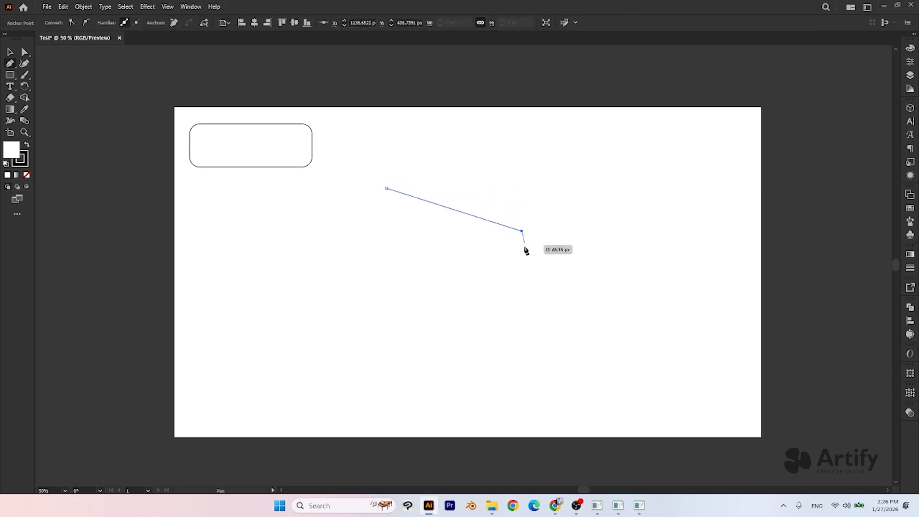
{"action": "left_click", "coordinate": [522, 292]}
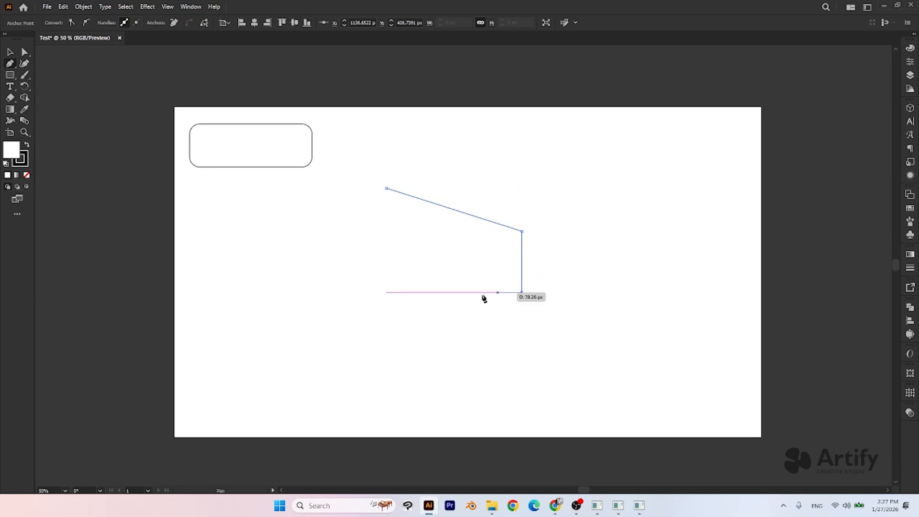
{"action": "left_click", "coordinate": [386, 289]}
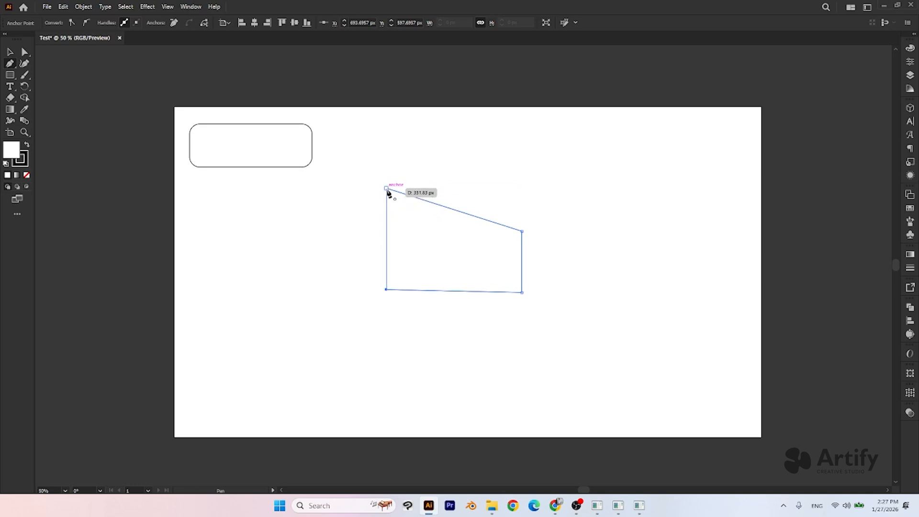
{"action": "left_click", "coordinate": [387, 189]}
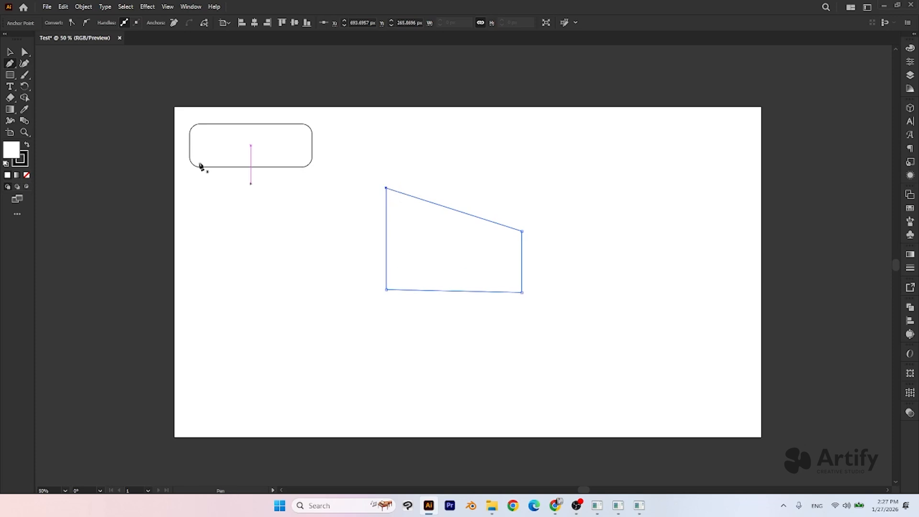
- Deselect the four-sided shape and move it slightly downward on the artboard
{"action": "left_click", "coordinate": [10, 52]}
{"action": "left_click", "coordinate": [533, 121]}
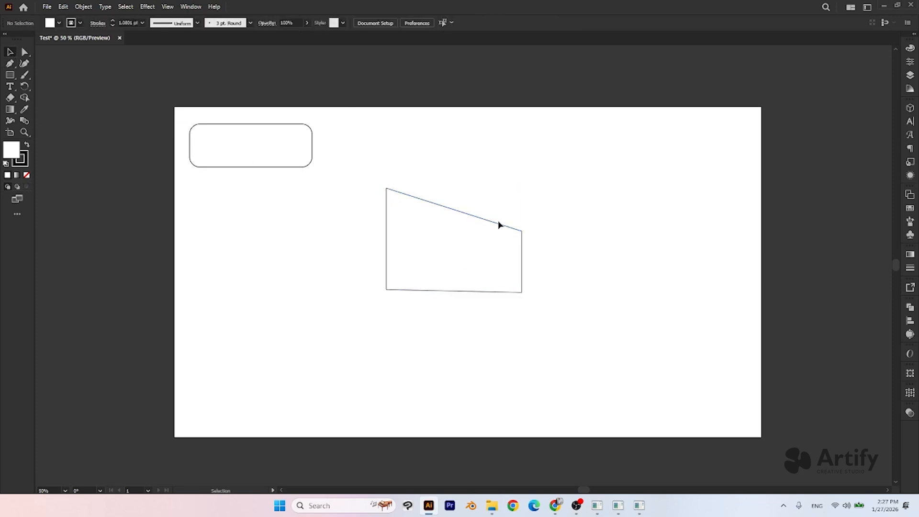
{"action": "left_click_drag", "start_coordinate": [463, 253], "coordinate": [469, 278]}
- Draw a closed oval with four smooth anchor points, about 344 by 422 px, beside the four-sided shape with the Pen tool
{"action": "left_click", "coordinate": [10, 64]}
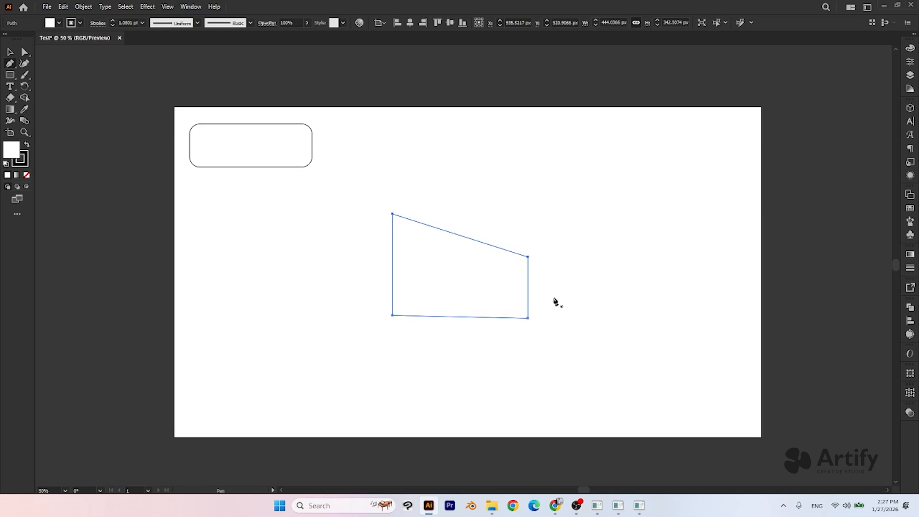
{"action": "left_click", "coordinate": [555, 217]}
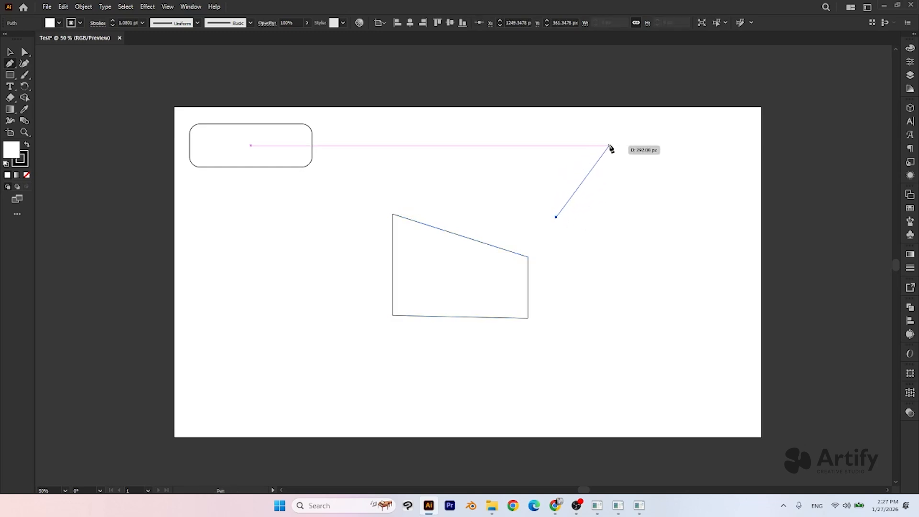
{"action": "left_click_drag", "start_coordinate": [609, 146], "coordinate": [656, 148]}
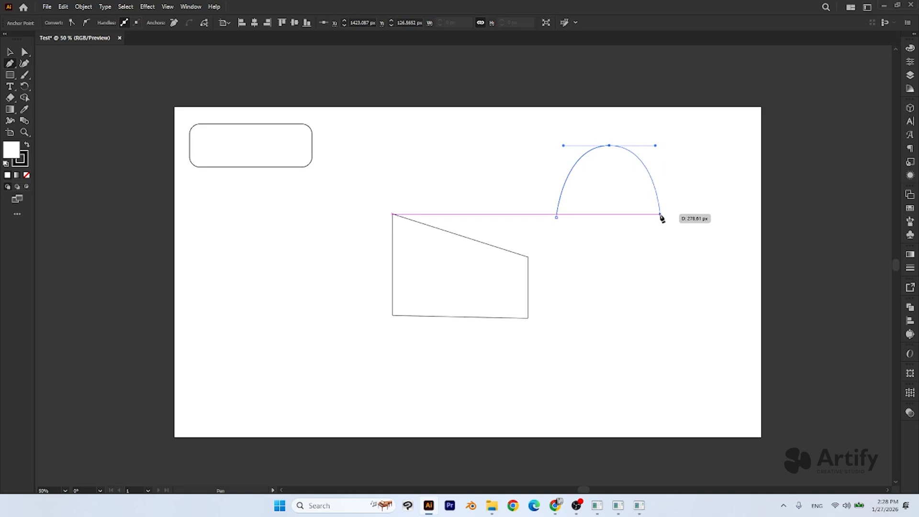
{"action": "left_click_drag", "start_coordinate": [661, 217], "coordinate": [661, 246]}
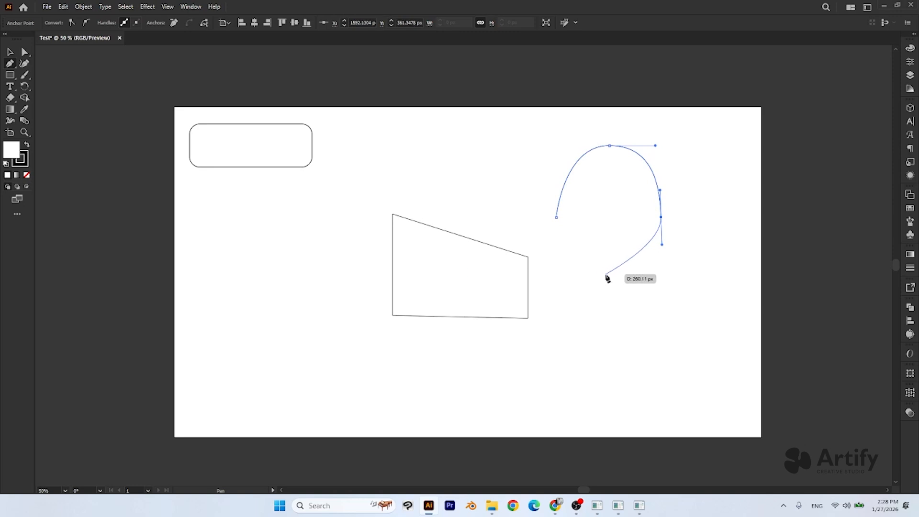
{"action": "left_click_drag", "start_coordinate": [609, 275], "coordinate": [588, 276]}
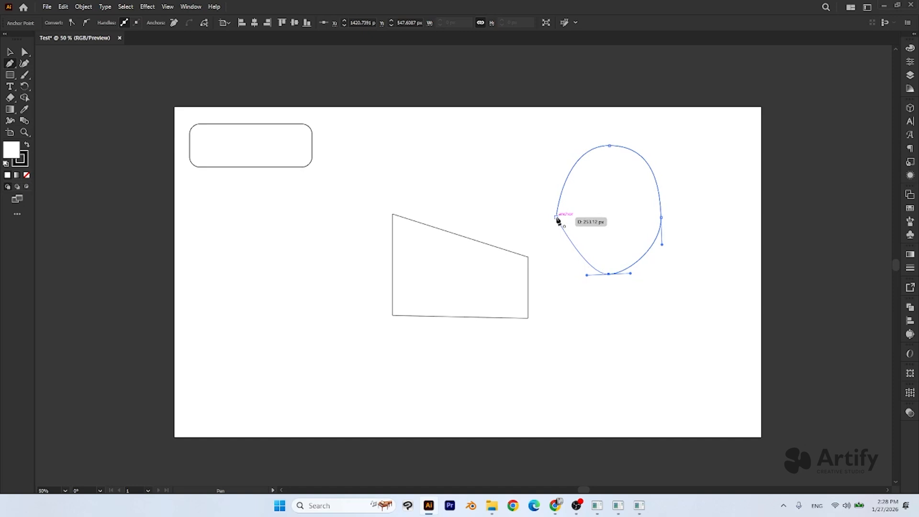
{"action": "left_click_drag", "start_coordinate": [557, 218], "coordinate": [556, 171]}
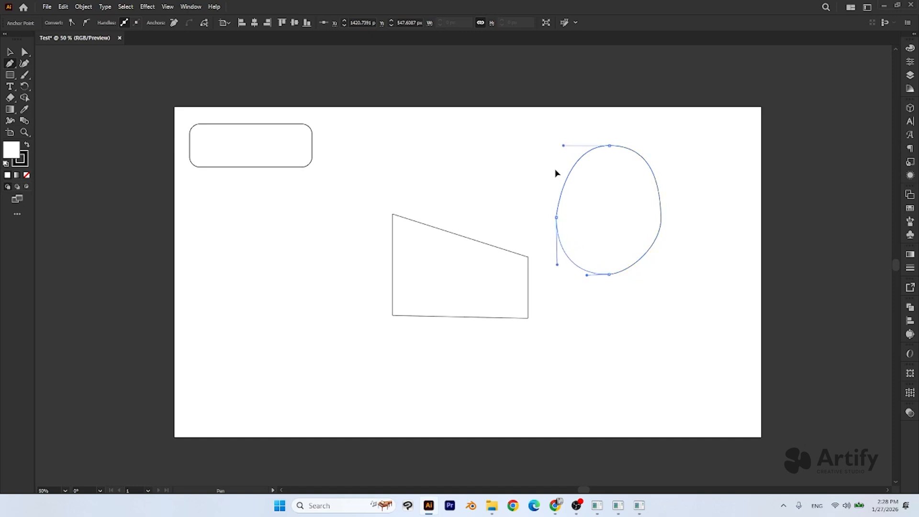
- Move the four-sided shape slightly left and bring the oval closer to its upper right
{"action": "left_click", "coordinate": [12, 52]}
{"action": "left_click_drag", "start_coordinate": [591, 204], "coordinate": [611, 210]}
{"action": "left_click_drag", "start_coordinate": [478, 283], "coordinate": [446, 288]}
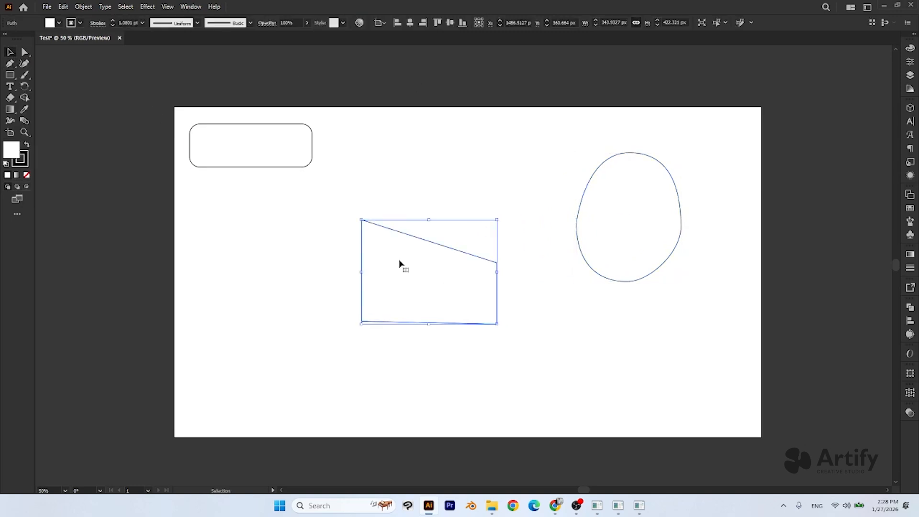
{"action": "left_click", "coordinate": [540, 299]}
{"action": "left_click_drag", "start_coordinate": [624, 230], "coordinate": [588, 231]}
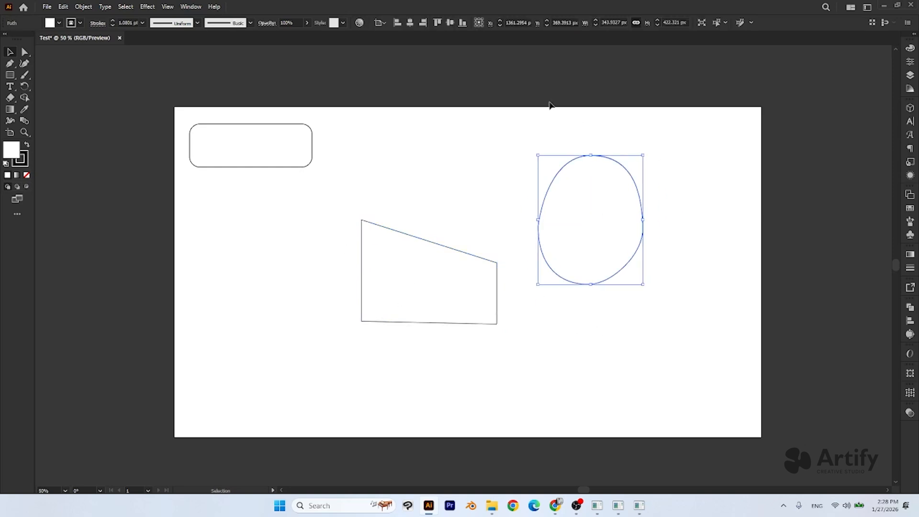
{"action": "left_click_drag", "start_coordinate": [620, 213], "coordinate": [579, 234]}
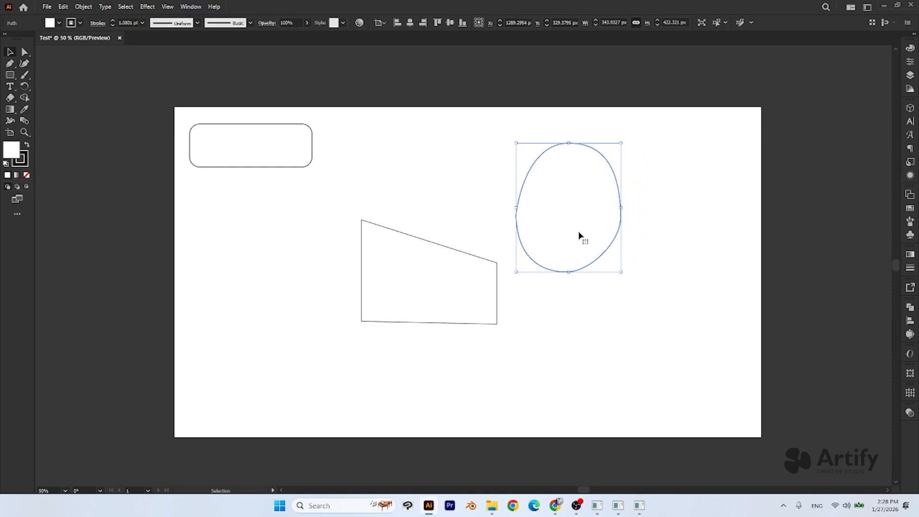
- Draw a closed, S-curved freeform shape about 266 by 430 px below and right of the oval with the Pen tool
{"action": "left_click", "coordinate": [9, 64]}
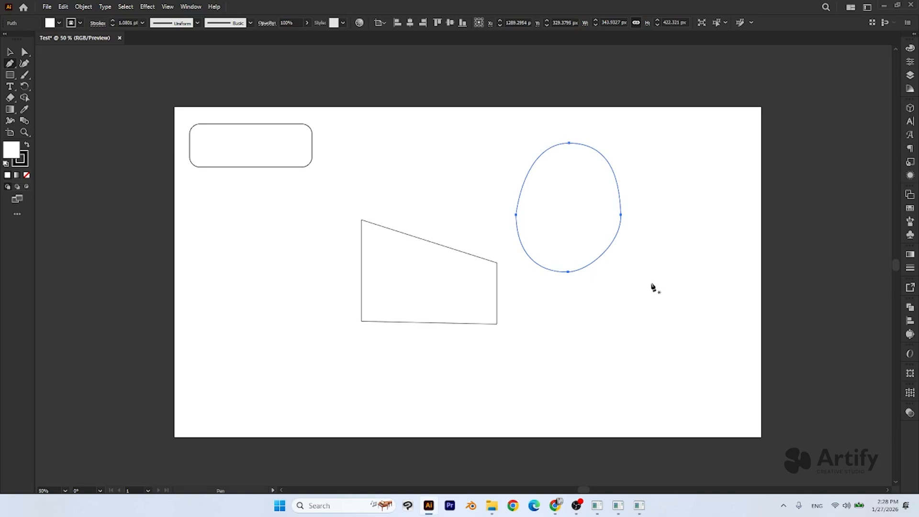
{"action": "left_click_drag", "start_coordinate": [655, 282], "coordinate": [701, 283]}
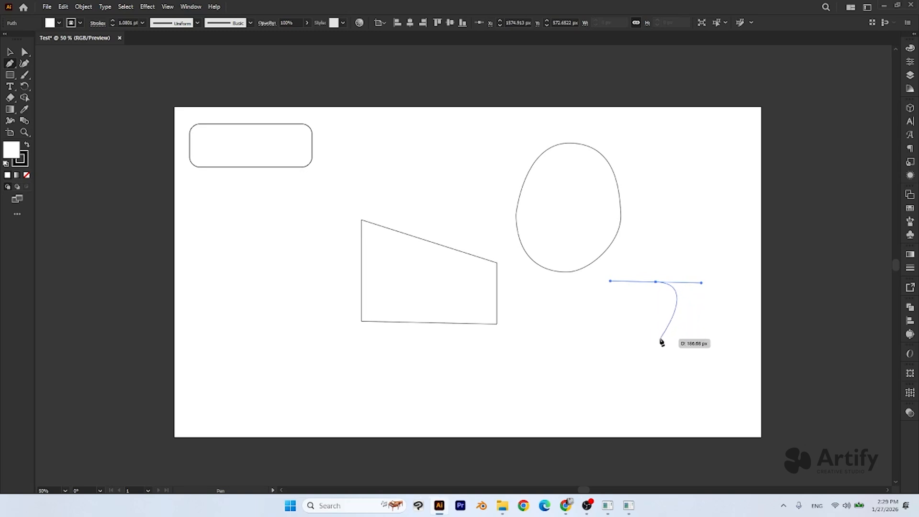
{"action": "left_click_drag", "start_coordinate": [659, 339], "coordinate": [627, 338]}
{"action": "left_click", "coordinate": [656, 400]}
{"action": "left_click_drag", "start_coordinate": [656, 401], "coordinate": [689, 399]}
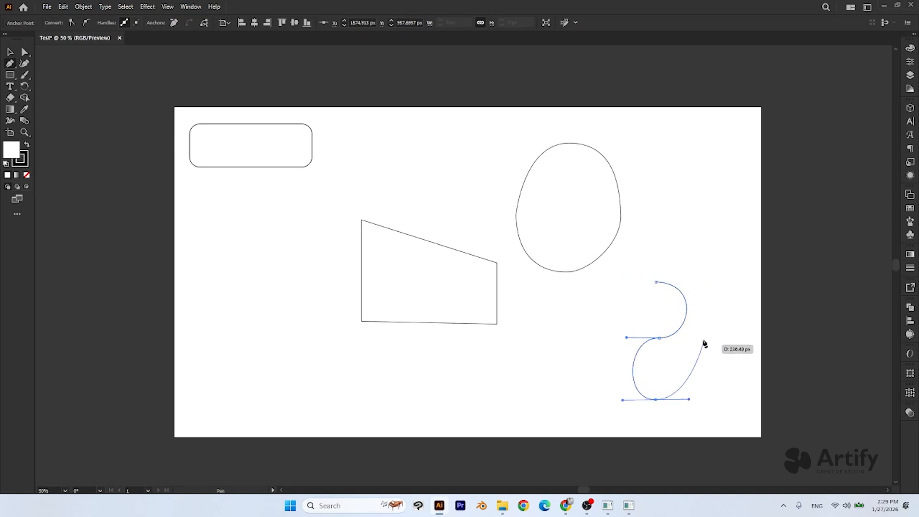
{"action": "left_click_drag", "start_coordinate": [693, 271], "coordinate": [667, 288]}
{"action": "key", "text": "v"}
- Move the curved freeform shape up beside the oval and shift the oval up and left to make room
{"action": "left_click", "coordinate": [503, 340]}
{"action": "left_click_drag", "start_coordinate": [677, 361], "coordinate": [692, 250]}
{"action": "left_click_drag", "start_coordinate": [575, 225], "coordinate": [547, 206]}
{"action": "left_click", "coordinate": [625, 281]}
{"action": "left_click_drag", "start_coordinate": [681, 251], "coordinate": [671, 242]}
{"action": "left_click", "coordinate": [609, 260]}
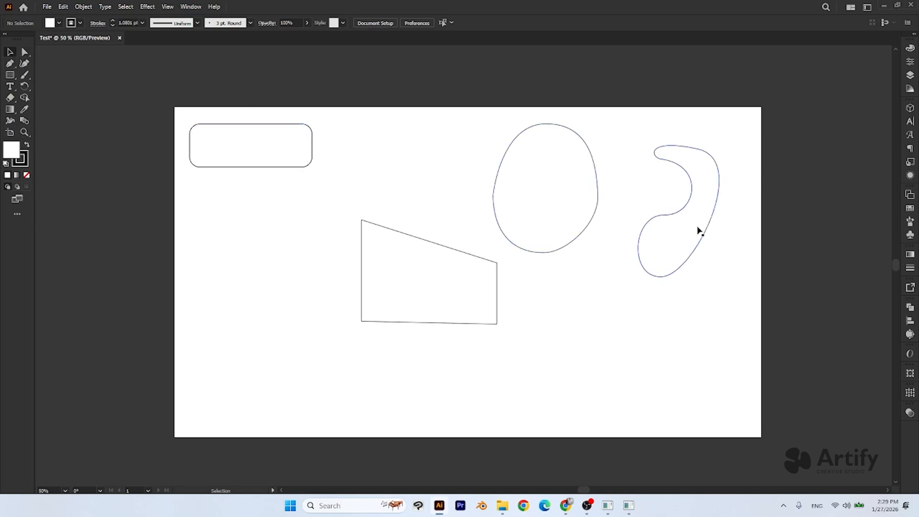
- Enlarge the curved freeform shape to about 339 by 547 px, undo the last transformation, and deselect it
{"action": "left_click", "coordinate": [683, 240]}
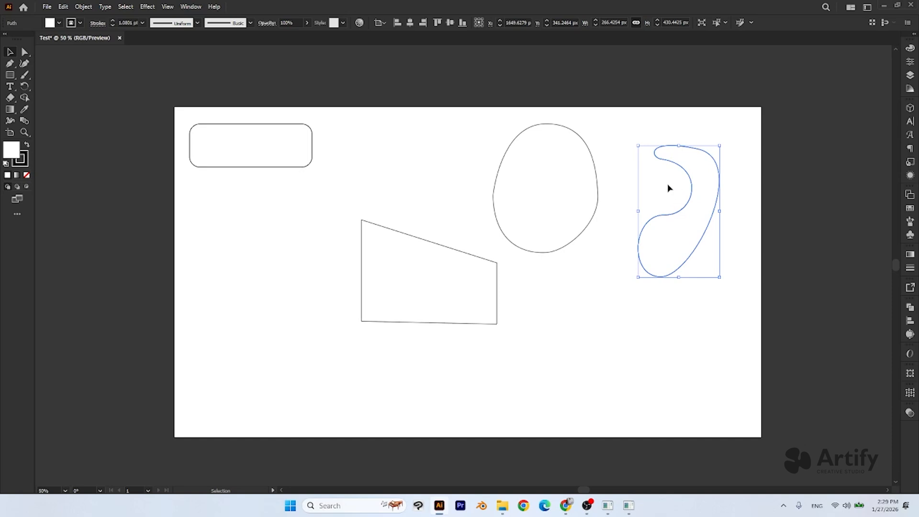
{"action": "left_click_drag", "start_coordinate": [635, 279], "coordinate": [622, 301]}
{"action": "mouse_move", "coordinate": [624, 223]}
{"action": "left_mouse_down"}
{"action": "mouse_move", "coordinate": [538, 223]}
{"action": "mouse_move", "coordinate": [625, 226]}
{"action": "mouse_move", "coordinate": [466, 242]}
{"action": "mouse_move", "coordinate": [604, 236]}
{"action": "mouse_move", "coordinate": [548, 226]}
{"action": "mouse_move", "coordinate": [499, 231]}
{"action": "mouse_move", "coordinate": [615, 223]}
{"action": "left_mouse_up"}
{"action": "left_click_drag", "start_coordinate": [662, 307], "coordinate": [677, 327]}
{"action": "key", "text": "ctrl+z"}
{"action": "left_click", "coordinate": [615, 339]}
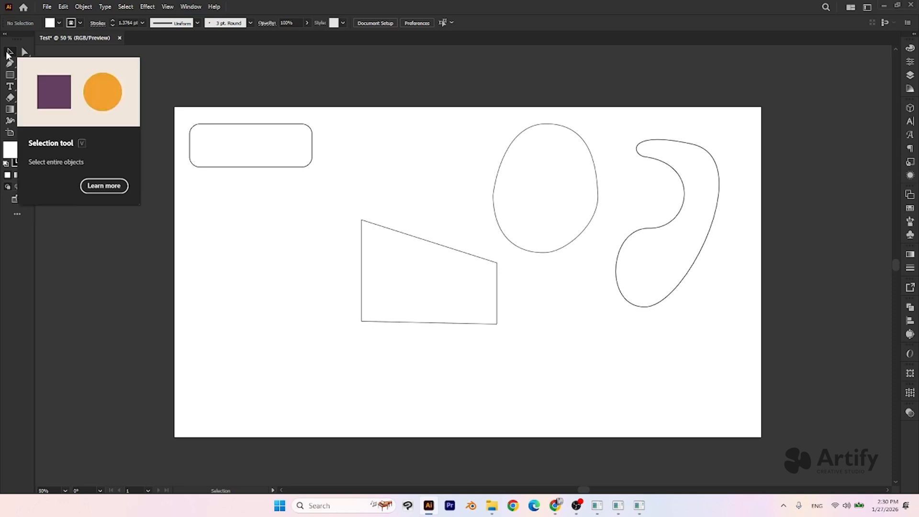
- Examine the curved shape's anchor points and handles with Direct Selection, and compare them with its bounding box in Selection
{"action": "left_click", "coordinate": [24, 52]}
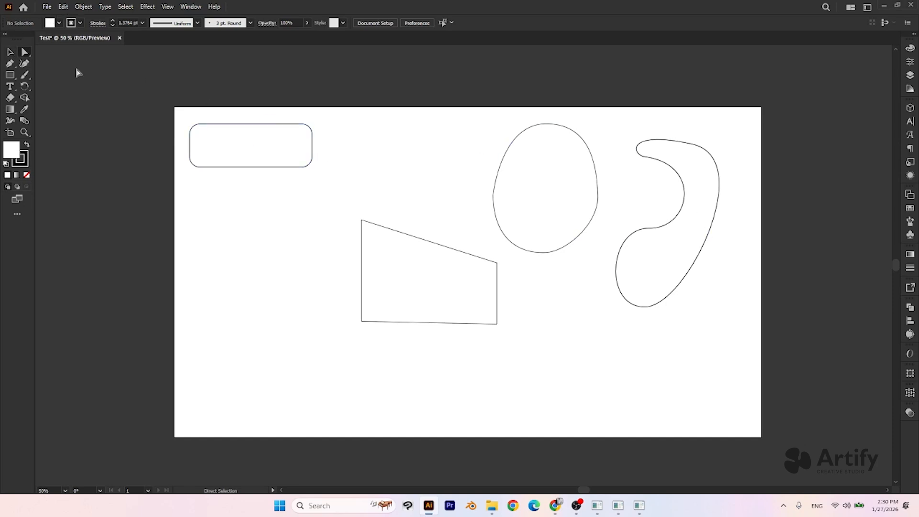
{"action": "key", "text": "v"}
{"action": "key", "text": "a"}
{"action": "key", "text": "v"}
{"action": "key", "text": "a"}
{"action": "left_click", "coordinate": [684, 247]}
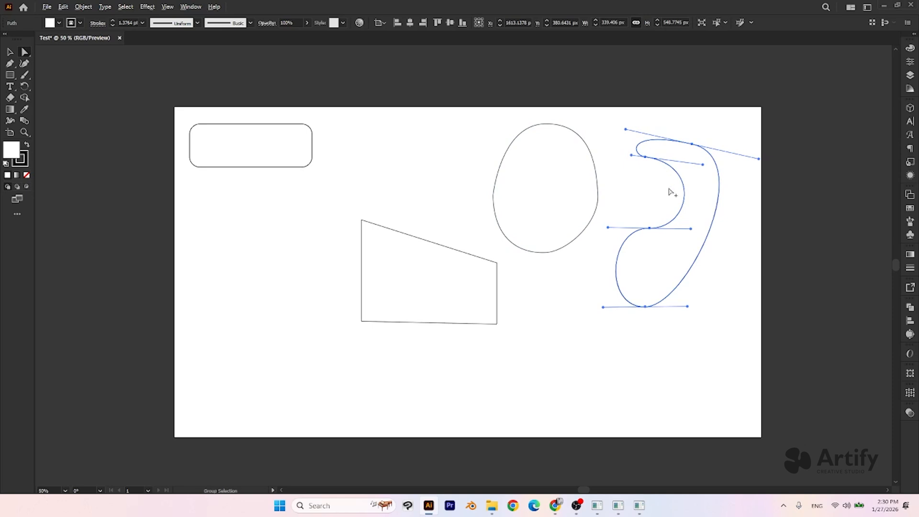
{"action": "scroll", "coordinate": [671, 192], "scroll_direction": "up", "scroll_amount": 2}
{"action": "left_click", "coordinate": [630, 269]}
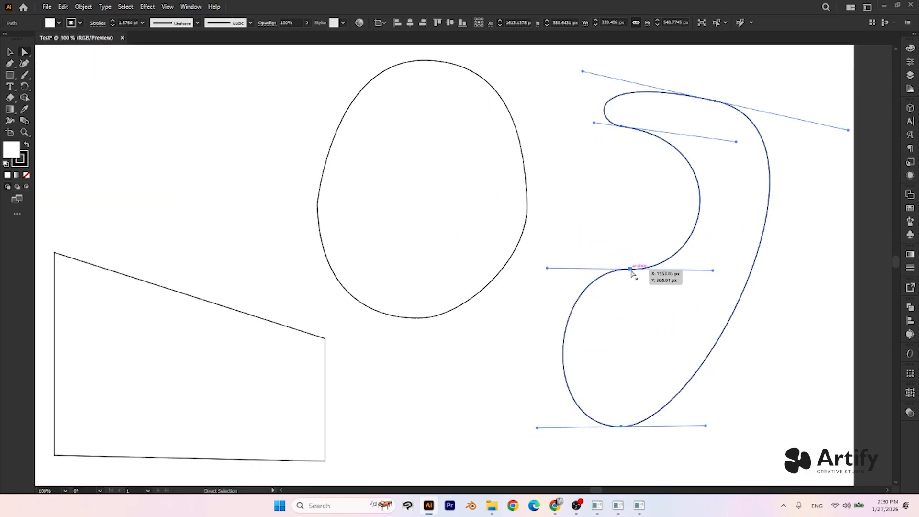
{"action": "left_click", "coordinate": [598, 146]}
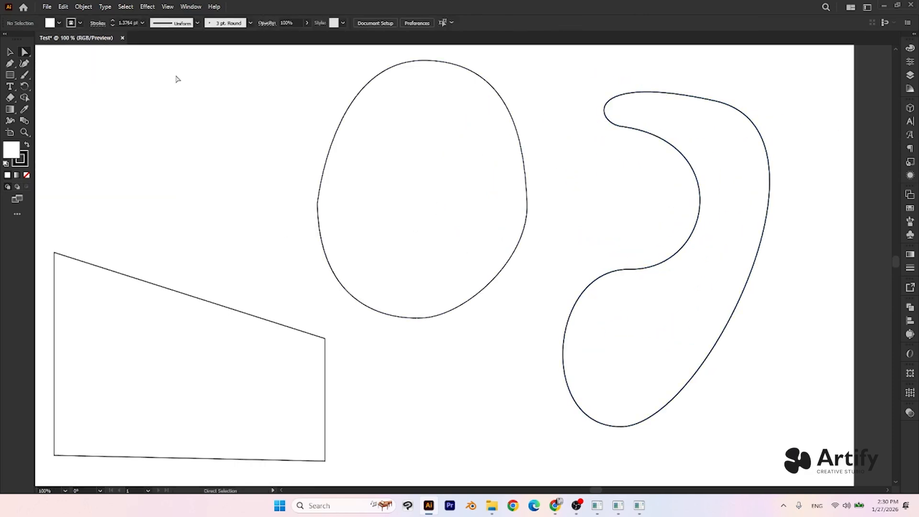
{"action": "left_click", "coordinate": [10, 51]}
{"action": "left_click", "coordinate": [736, 212]}
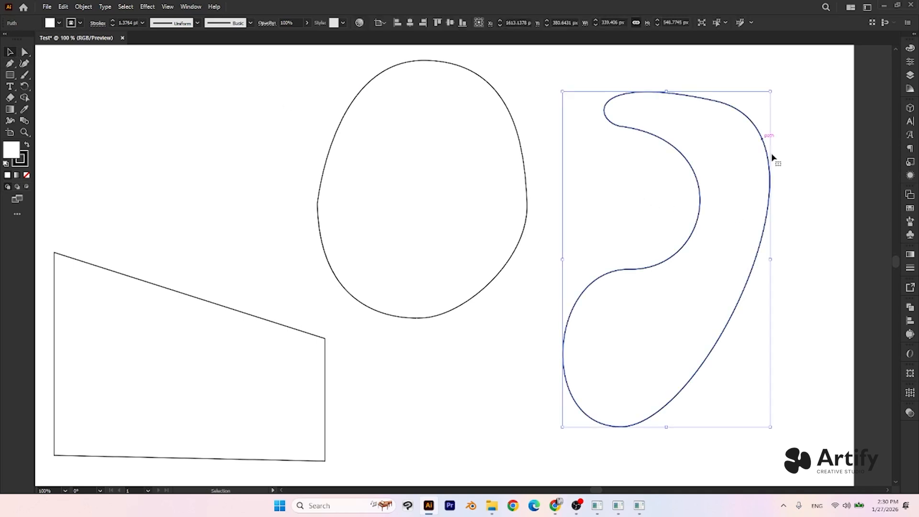
- Move the entire curved shape with the Direct Selection tool, ending slightly right of its starting place
{"action": "left_click", "coordinate": [26, 51]}
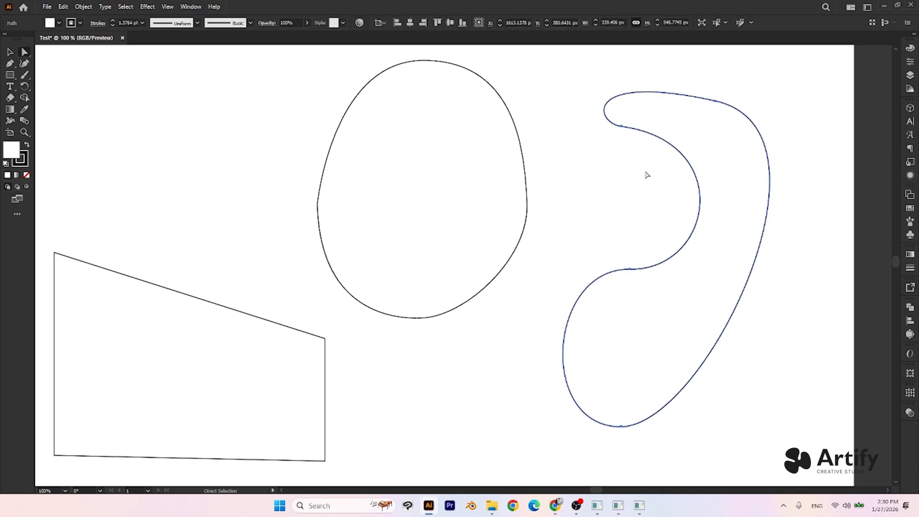
{"action": "left_click_drag", "start_coordinate": [620, 126], "coordinate": [585, 173]}
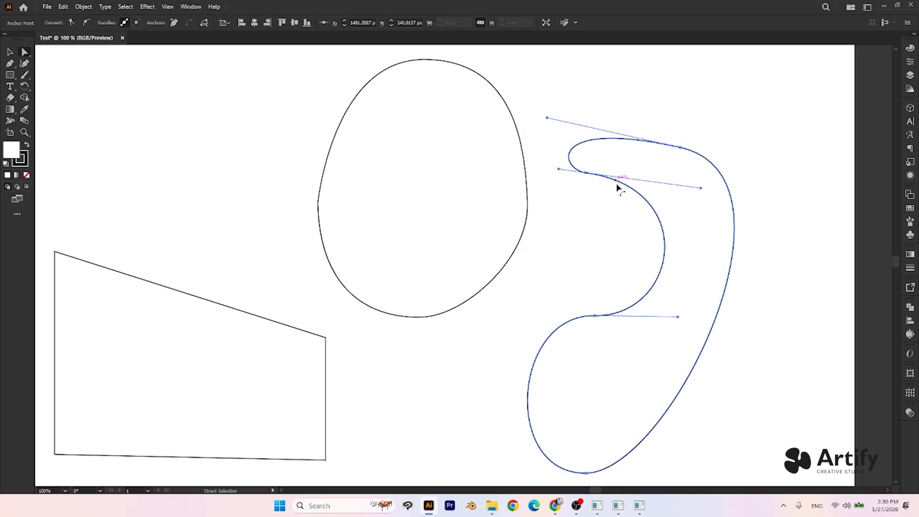
{"action": "left_click", "coordinate": [597, 215]}
{"action": "left_click_drag", "start_coordinate": [644, 337], "coordinate": [702, 291]}
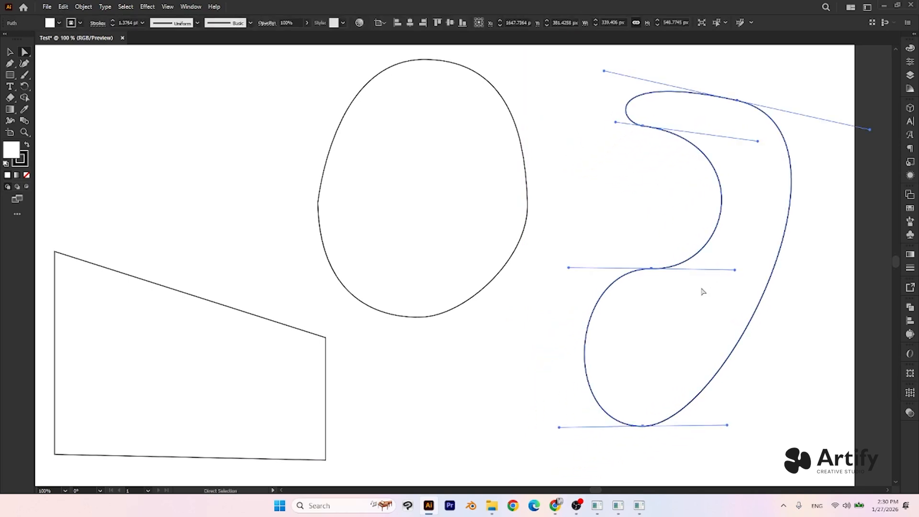
- Reshape the curved shape by shortening its middle anchor's handle, raising its bottom anchor and adjusting the adjacent handles
{"action": "left_click_drag", "start_coordinate": [654, 271], "coordinate": [677, 247]}
{"action": "left_click_drag", "start_coordinate": [727, 232], "coordinate": [695, 265]}
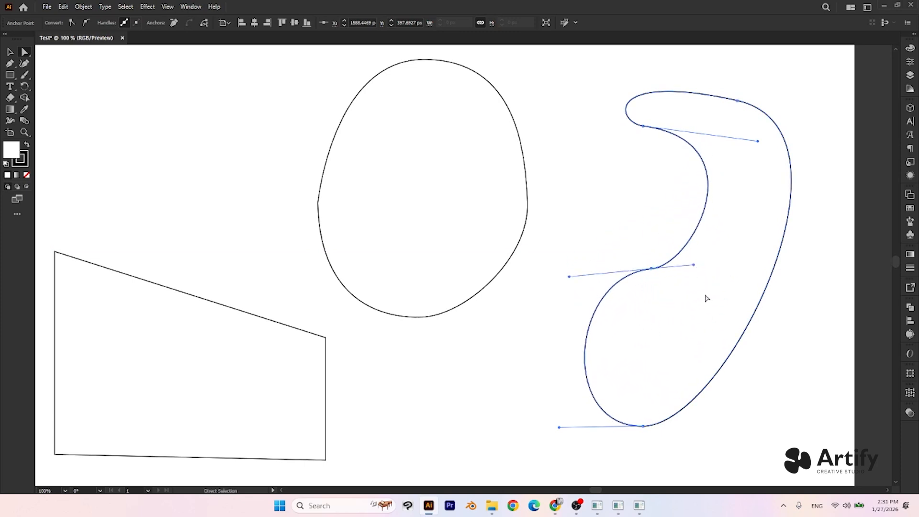
{"action": "scroll", "coordinate": [700, 386], "scroll_direction": "down", "scroll_amount": 3}
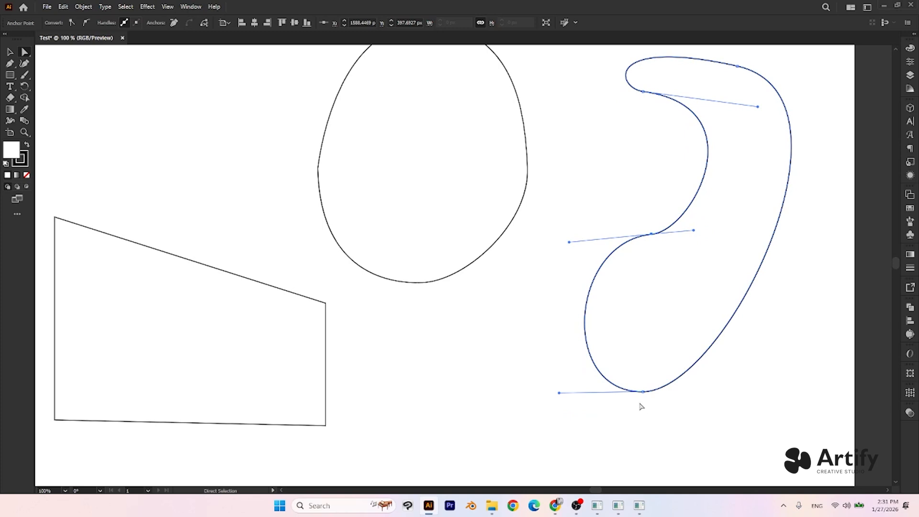
{"action": "left_click", "coordinate": [642, 392]}
{"action": "left_click_drag", "start_coordinate": [643, 393], "coordinate": [643, 308]}
{"action": "left_click_drag", "start_coordinate": [729, 307], "coordinate": [746, 376]}
{"action": "left_click_drag", "start_coordinate": [644, 308], "coordinate": [677, 298]}
{"action": "left_click_drag", "start_coordinate": [782, 364], "coordinate": [767, 300]}
- Refine the curved shape's inner edge by moving its upper inner anchor and its middle anchor inward
{"action": "left_click_drag", "start_coordinate": [795, 243], "coordinate": [713, 305]}
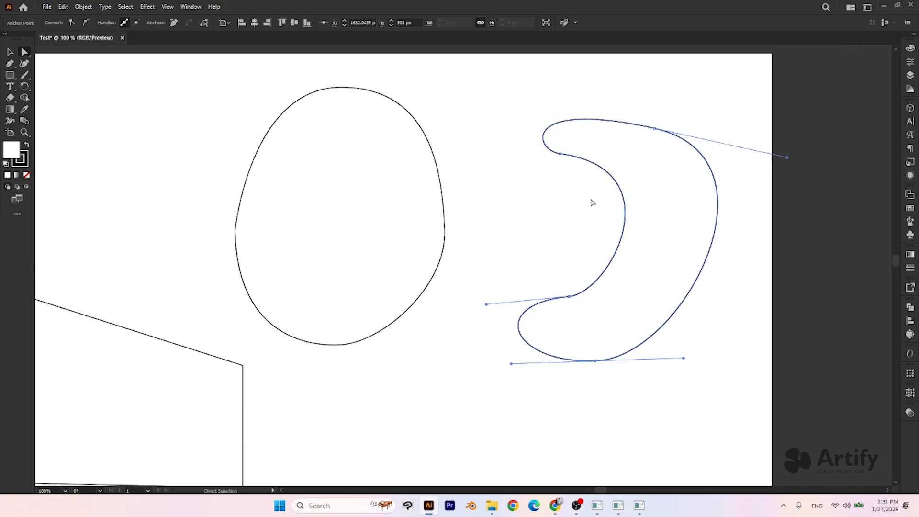
{"action": "left_click_drag", "start_coordinate": [558, 152], "coordinate": [584, 175]}
{"action": "left_click", "coordinate": [573, 303]}
{"action": "left_click_drag", "start_coordinate": [571, 300], "coordinate": [592, 290]}
- Move the oval's right-side anchor slightly inward and adjust its lower handle with Direct Selection
{"action": "key", "text": "space"}
{"action": "left_click_drag", "start_coordinate": [532, 233], "coordinate": [605, 243]}
{"action": "left_click_drag", "start_coordinate": [553, 184], "coordinate": [510, 245]}
{"action": "left_click_drag", "start_coordinate": [520, 296], "coordinate": [511, 300]}
{"action": "mouse_move", "coordinate": [517, 240]}
{"action": "left_mouse_down"}
{"action": "mouse_move", "coordinate": [509, 248]}
{"action": "mouse_move", "coordinate": [510, 240]}
{"action": "left_mouse_up"}
- Round the oval's left-side anchor with its live corner widget, using a radius of about 137 px
{"action": "left_click_drag", "start_coordinate": [286, 214], "coordinate": [338, 280]}
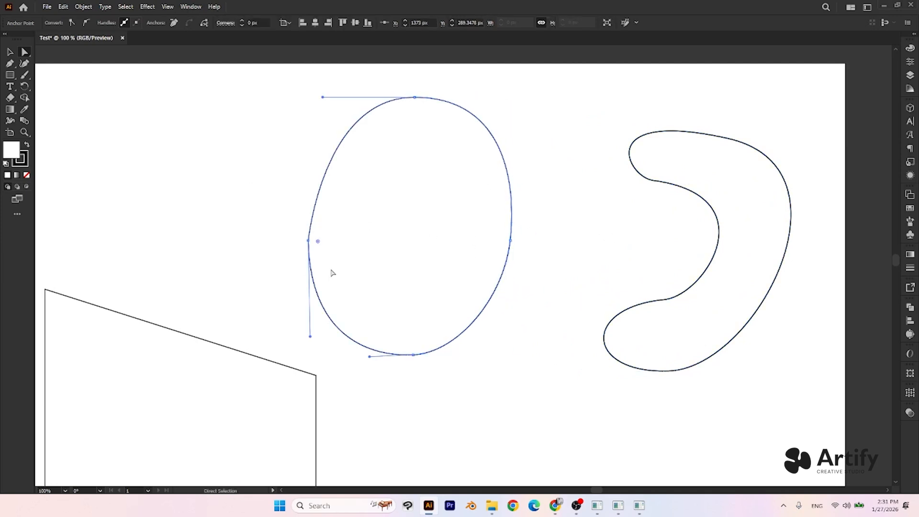
{"action": "left_click", "coordinate": [290, 248]}
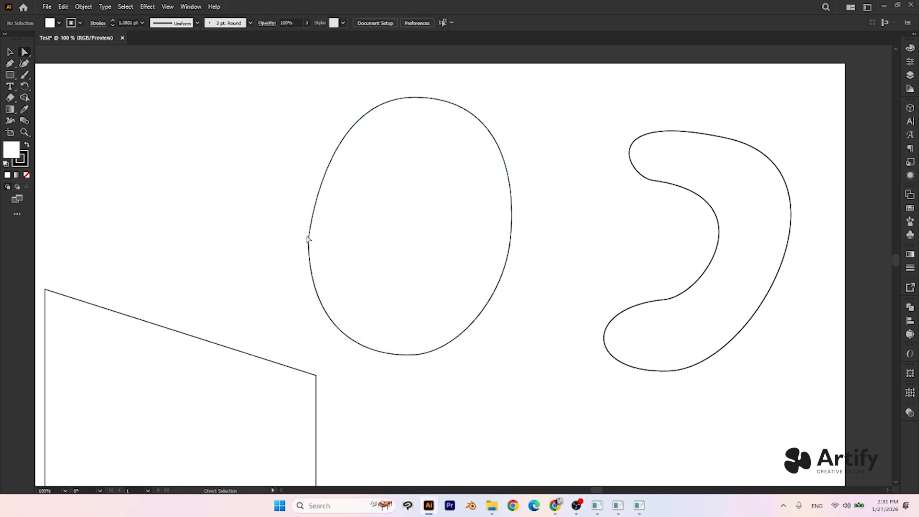
{"action": "left_click_drag", "start_coordinate": [297, 227], "coordinate": [325, 254]}
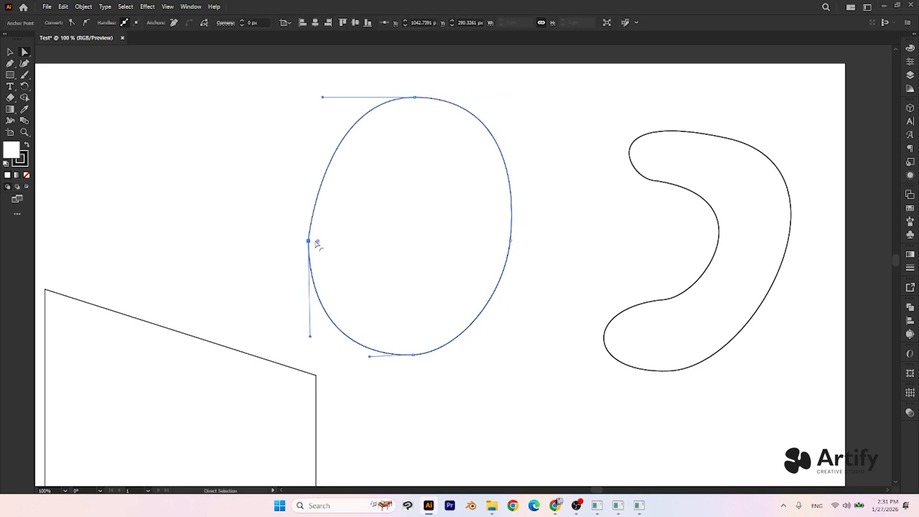
{"action": "left_click_drag", "start_coordinate": [317, 244], "coordinate": [495, 246]}
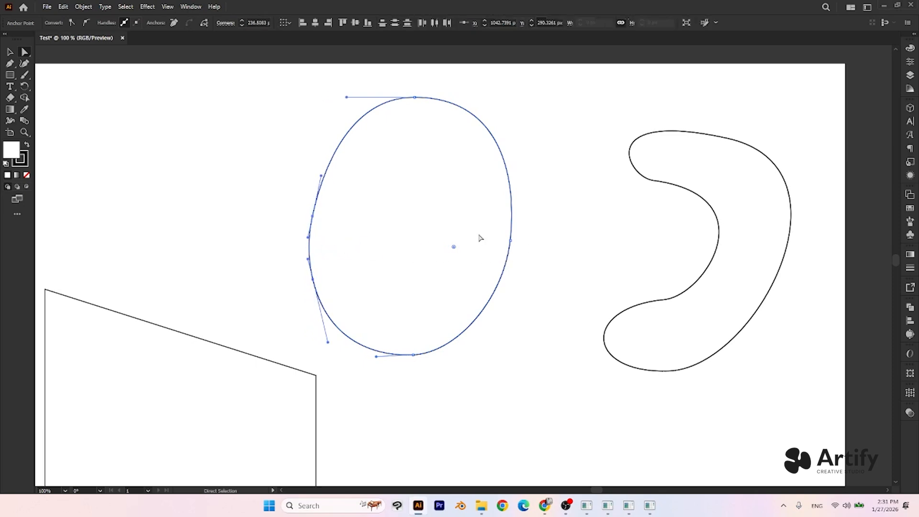
{"action": "left_click", "coordinate": [347, 244]}
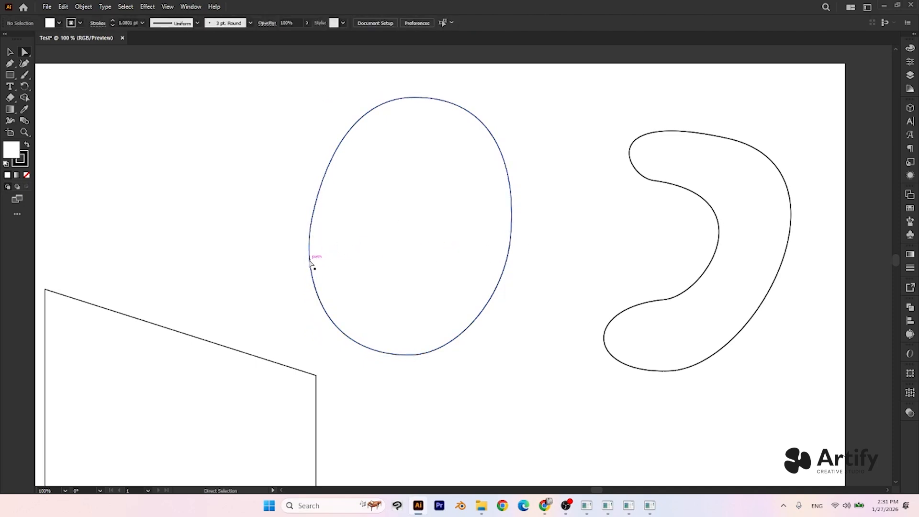
- Spread the two left-side anchors of the oval farther apart to straighten the edge between them
{"action": "left_click", "coordinate": [310, 237]}
{"action": "left_click_drag", "start_coordinate": [319, 211], "coordinate": [315, 183]}
{"action": "left_click_drag", "start_coordinate": [314, 281], "coordinate": [316, 291]}
- Move the whole oval slightly right and down with the Selection tool
{"action": "left_click", "coordinate": [8, 54]}
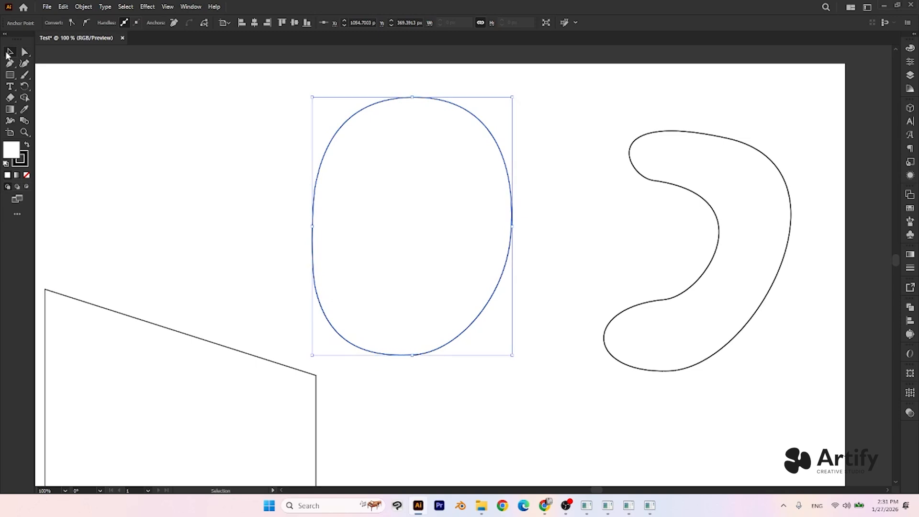
{"action": "left_click_drag", "start_coordinate": [334, 236], "coordinate": [339, 235]}
{"action": "left_click", "coordinate": [307, 164]}
{"action": "mouse_move", "coordinate": [392, 167]}
{"action": "left_mouse_down"}
{"action": "mouse_move", "coordinate": [398, 160]}
{"action": "mouse_move", "coordinate": [406, 176]}
{"action": "left_mouse_up"}
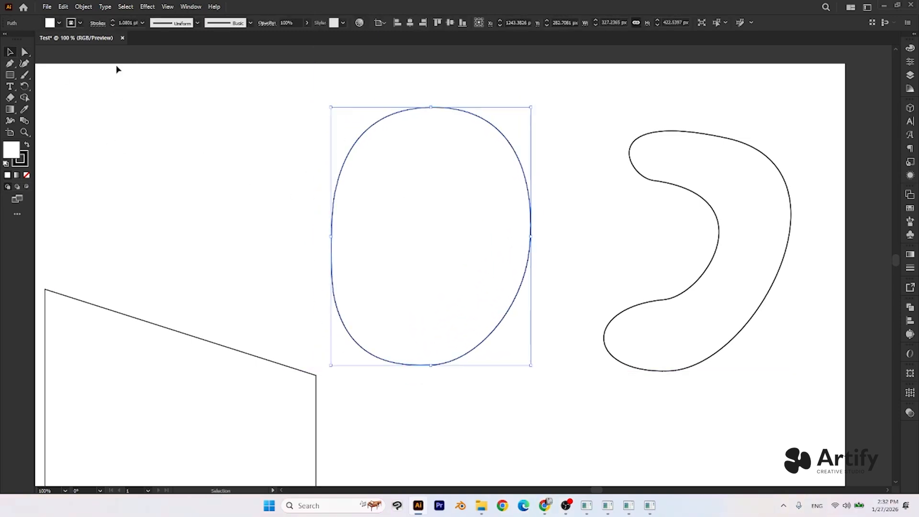
- Raise the oval's upper-left anchor slightly with Direct Selection
{"action": "left_click", "coordinate": [25, 52]}
{"action": "left_click", "coordinate": [334, 192]}
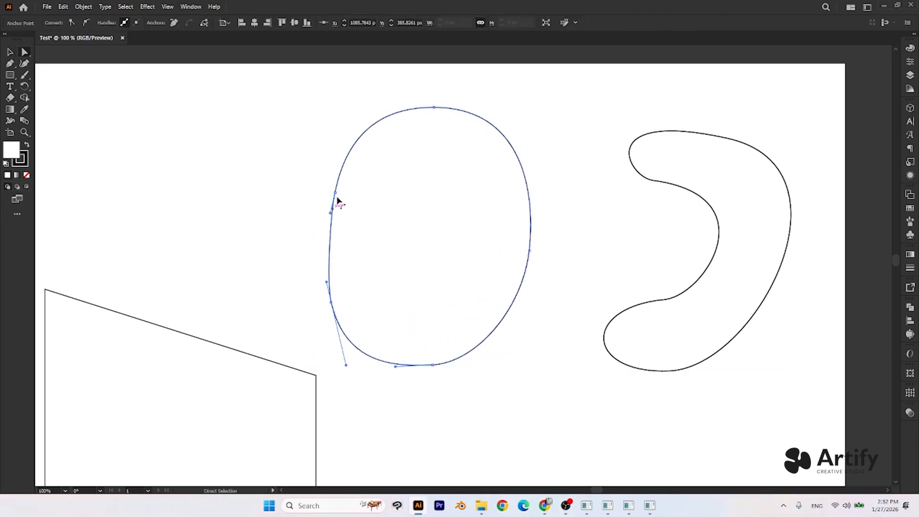
{"action": "left_click_drag", "start_coordinate": [334, 192], "coordinate": [333, 185]}
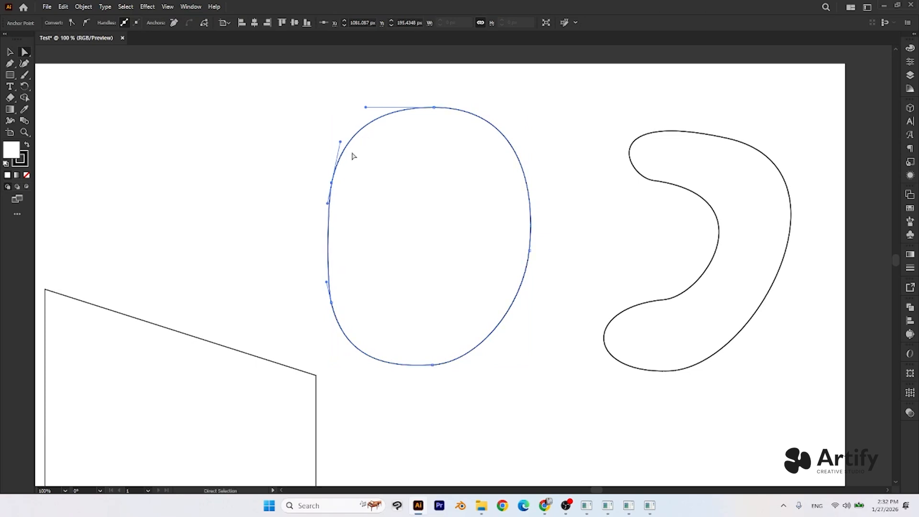
- Lengthen the right anchor's lower handle, shift the whole oval down and right, and select its bottom anchor
{"action": "left_click", "coordinate": [530, 250]}
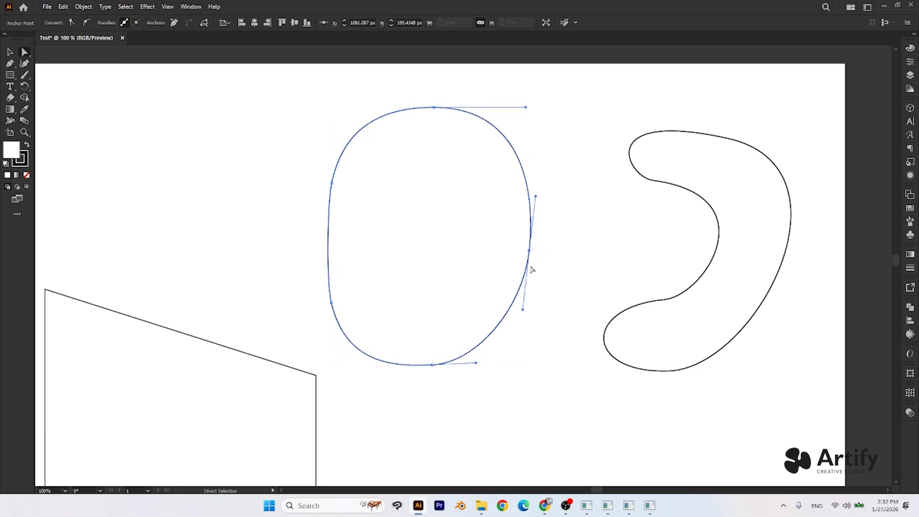
{"action": "left_click_drag", "start_coordinate": [523, 309], "coordinate": [523, 331]}
{"action": "left_click_drag", "start_coordinate": [411, 349], "coordinate": [457, 396]}
{"action": "left_click", "coordinate": [479, 412]}
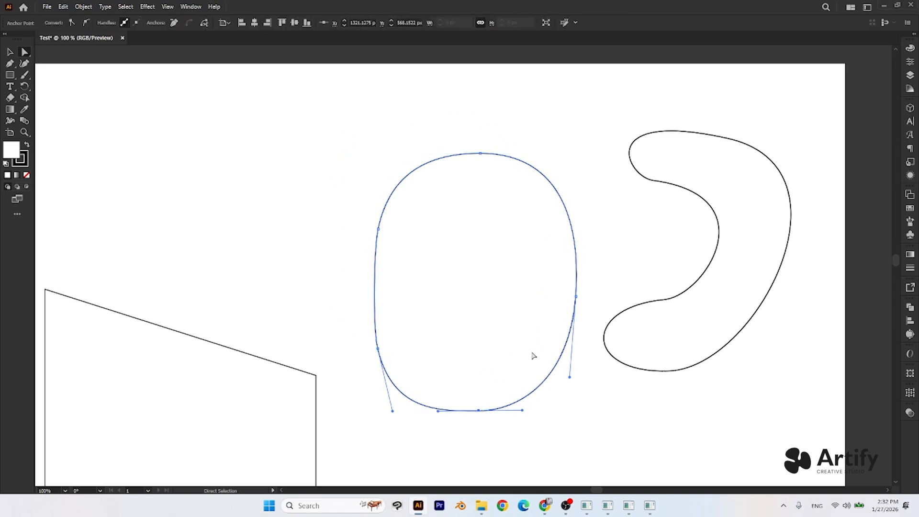
- Raise the oval's lower-left anchor to shorten the straight part of its left edge
{"action": "scroll", "coordinate": [493, 302], "scroll_direction": "up", "scroll_amount": 1}
{"action": "left_click_drag", "start_coordinate": [272, 267], "coordinate": [324, 322]}
{"action": "left_click_drag", "start_coordinate": [306, 304], "coordinate": [306, 278]}
{"action": "scroll", "coordinate": [312, 285], "scroll_direction": "down", "scroll_amount": 1}
{"action": "left_click_drag", "start_coordinate": [384, 85], "coordinate": [441, 145]}
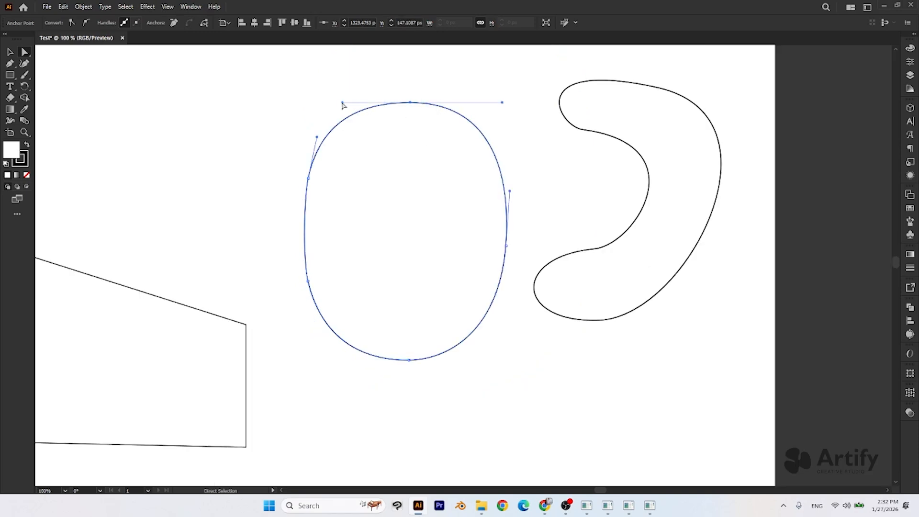
{"action": "left_click", "coordinate": [283, 127]}
- Shorten the lower handle of the oval's right anchor and rotate its handles to near vertical
{"action": "left_click", "coordinate": [507, 246]}
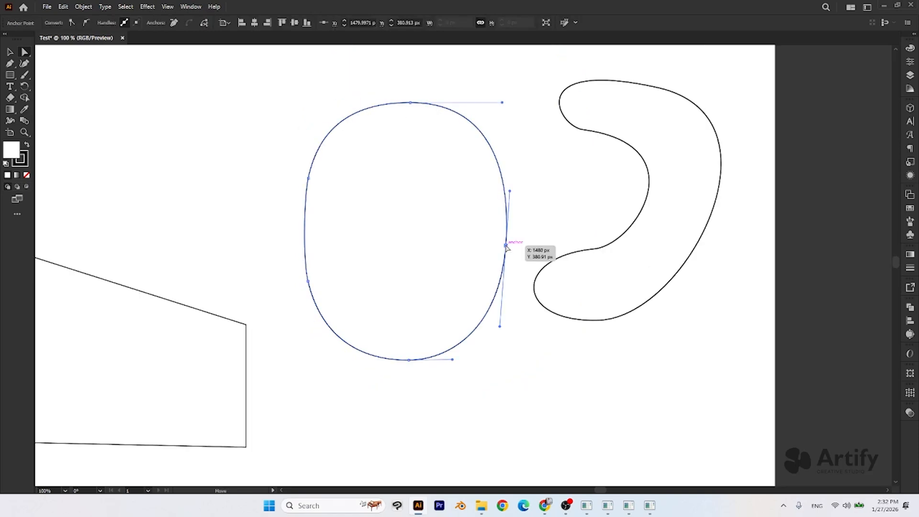
{"action": "left_click_drag", "start_coordinate": [500, 326], "coordinate": [506, 300]}
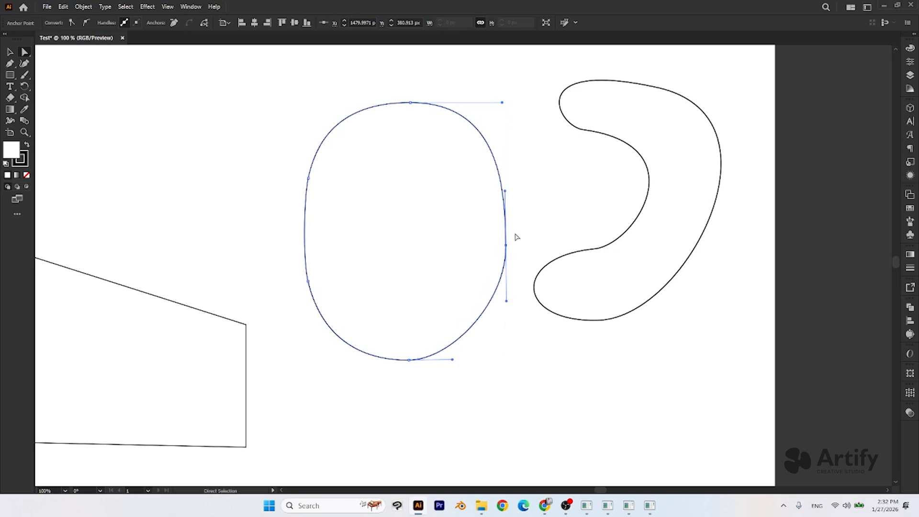
{"action": "left_click_drag", "start_coordinate": [506, 193], "coordinate": [510, 194]}
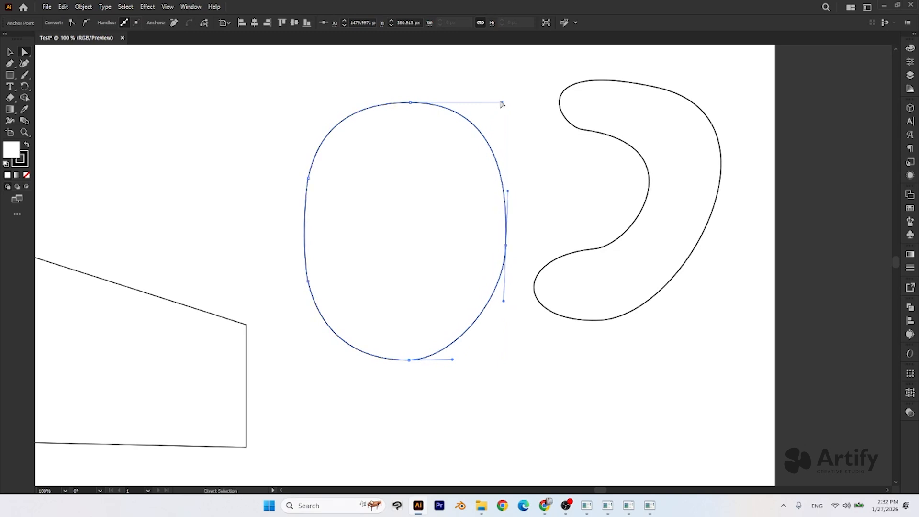
{"action": "left_click_drag", "start_coordinate": [492, 102], "coordinate": [483, 100]}
- Shorten both horizontal handles of the oval's top anchor, and deselect the shape
{"action": "left_click_drag", "start_coordinate": [375, 84], "coordinate": [431, 119]}
{"action": "left_click_drag", "start_coordinate": [502, 102], "coordinate": [480, 102]}
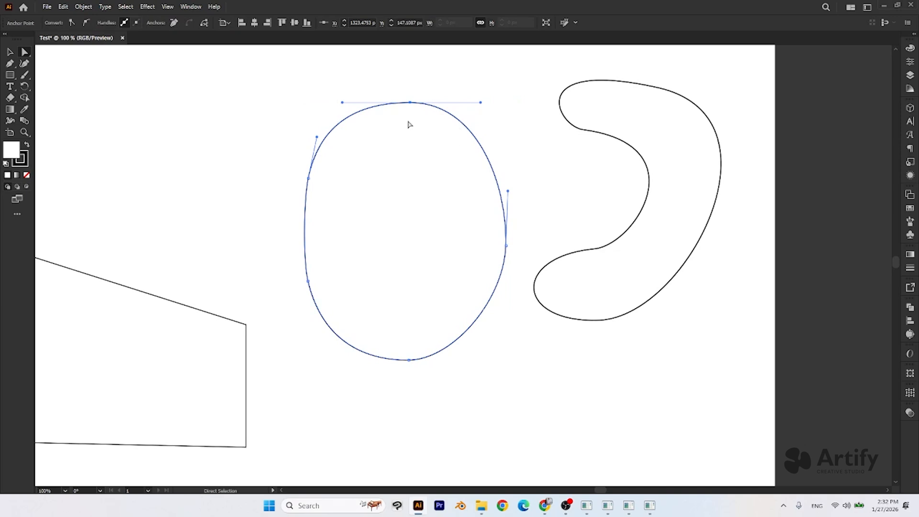
{"action": "left_click_drag", "start_coordinate": [342, 103], "coordinate": [357, 102]}
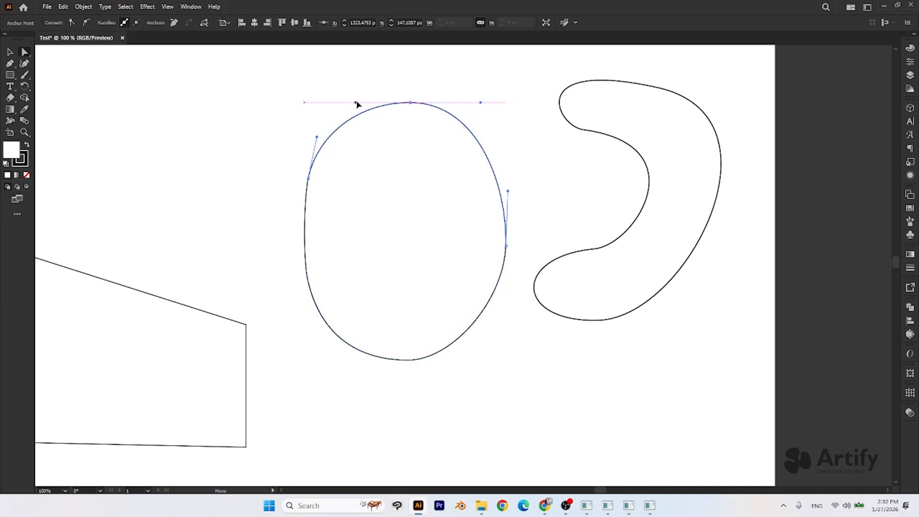
{"action": "left_click", "coordinate": [389, 143], "text": "alt"}
{"action": "scroll", "coordinate": [390, 144], "scroll_direction": "down", "scroll_amount": 3}
{"action": "left_click_drag", "start_coordinate": [432, 266], "coordinate": [537, 307]}
{"action": "left_click", "coordinate": [511, 277]}
{"action": "scroll", "coordinate": [511, 270], "scroll_direction": "up", "scroll_amount": 1}
{"action": "scroll", "coordinate": [514, 266], "scroll_direction": "down", "scroll_amount": 2}
{"action": "scroll", "coordinate": [514, 265], "scroll_direction": "up", "scroll_amount": 2}
{"action": "scroll", "coordinate": [514, 263], "scroll_direction": "up", "scroll_amount": 1}
{"action": "left_click_drag", "start_coordinate": [491, 285], "coordinate": [619, 340]}
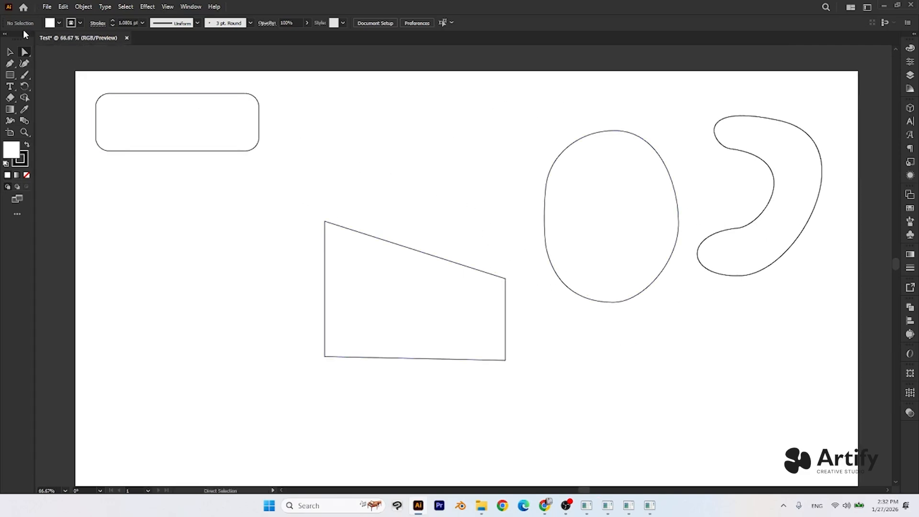
{"action": "left_click", "coordinate": [10, 64]}
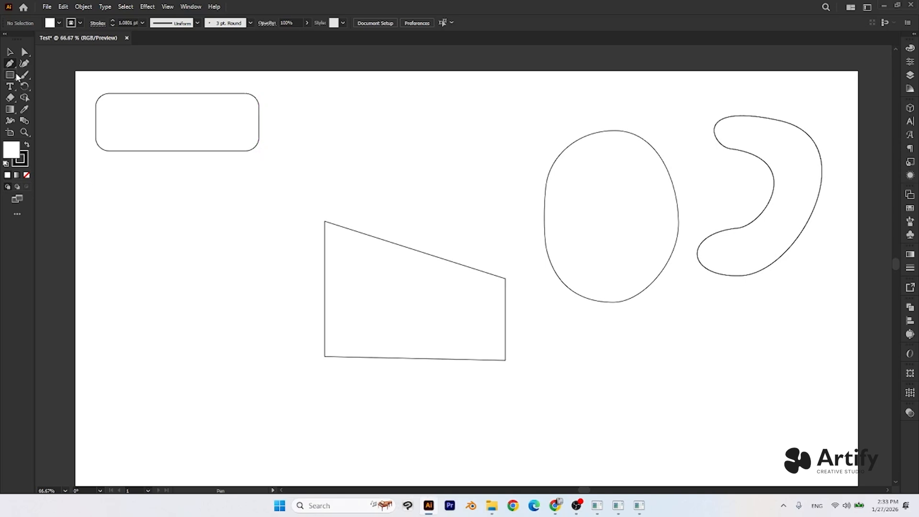
{"action": "left_click", "coordinate": [25, 65]}
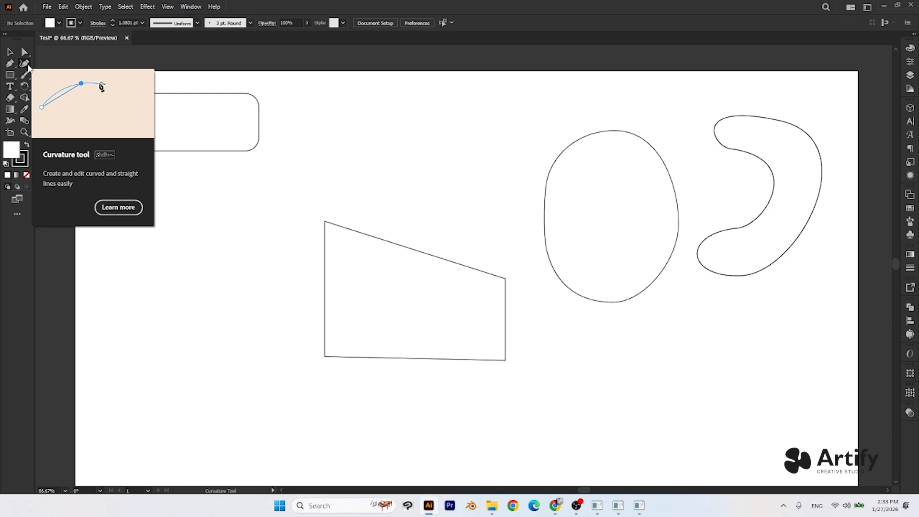
{"action": "left_click", "coordinate": [10, 63]}
{"action": "left_click", "coordinate": [10, 76]}
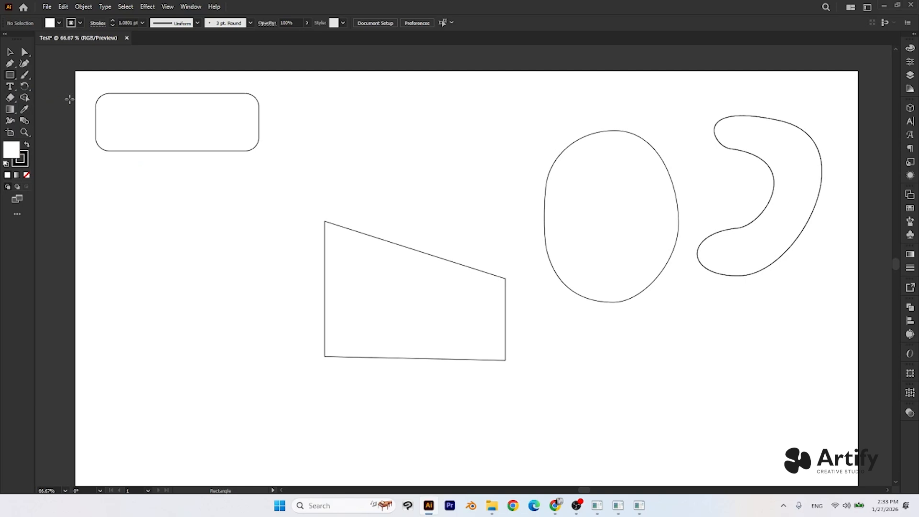
- Paint three freehand curves with the Paintbrush in the empty area between the rounded rectangle and the oval
{"action": "left_click", "coordinate": [26, 75]}
{"action": "left_click_drag", "start_coordinate": [376, 96], "coordinate": [302, 262]}
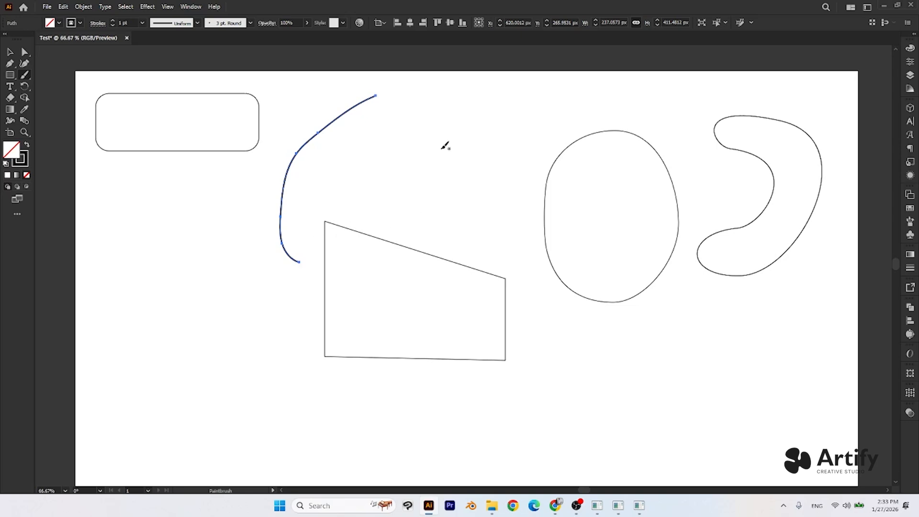
{"action": "mouse_move", "coordinate": [452, 100]}
{"action": "left_mouse_down"}
{"action": "mouse_move", "coordinate": [428, 107]}
{"action": "mouse_move", "coordinate": [472, 199]}
{"action": "mouse_move", "coordinate": [487, 178]}
{"action": "left_mouse_up"}
{"action": "left_click_drag", "start_coordinate": [467, 95], "coordinate": [505, 184]}
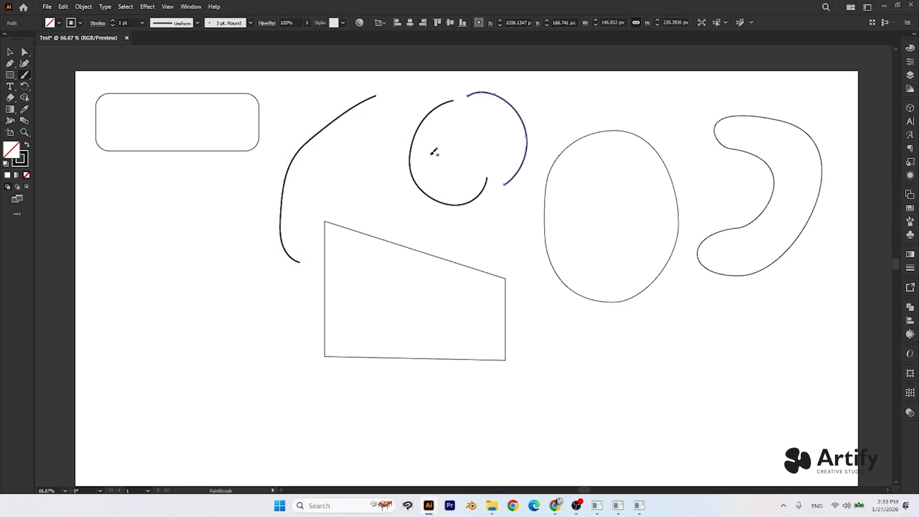
- Paint two more freehand curves, one above the four-sided shape and one to its left
{"action": "left_click_drag", "start_coordinate": [376, 163], "coordinate": [472, 233]}
{"action": "mouse_move", "coordinate": [221, 238]}
{"action": "left_mouse_down"}
{"action": "mouse_move", "coordinate": [211, 260]}
{"action": "mouse_move", "coordinate": [218, 337]}
{"action": "mouse_move", "coordinate": [282, 348]}
{"action": "left_mouse_up"}
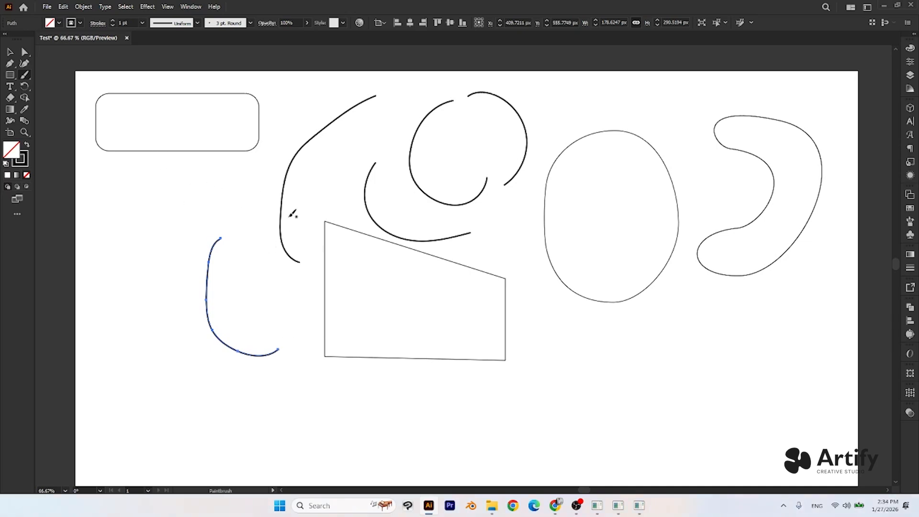
{"action": "left_click", "coordinate": [9, 63]}
{"action": "key", "text": "ctrl+shift+a"}
{"action": "left_click_drag", "start_coordinate": [622, 366], "coordinate": [648, 343]}
{"action": "key", "text": "ctrl+z"}
{"action": "key", "text": "ctrl+z"}
- Paint overlapping freehand curves beside the four-sided shape, and undo every brush stroke except the first three
{"action": "left_click", "coordinate": [25, 76]}
{"action": "mouse_move", "coordinate": [262, 243]}
{"action": "left_mouse_down"}
{"action": "mouse_move", "coordinate": [289, 327]}
{"action": "mouse_move", "coordinate": [330, 322]}
{"action": "mouse_move", "coordinate": [280, 231]}
{"action": "mouse_move", "coordinate": [344, 265]}
{"action": "left_mouse_up"}
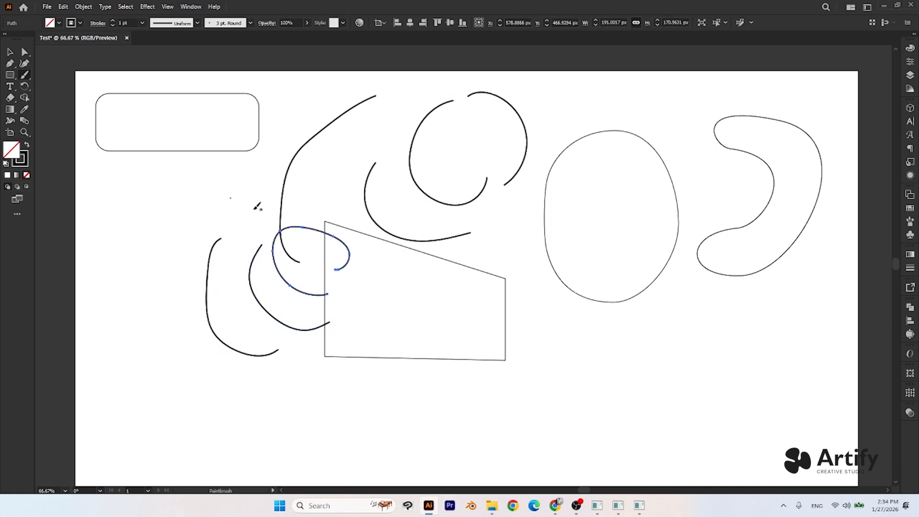
{"action": "key", "text": "a"}
{"action": "key", "text": "ctrl+z"}
{"action": "key", "text": "ctrl+z"}
{"action": "key", "text": "ctrl+z"}
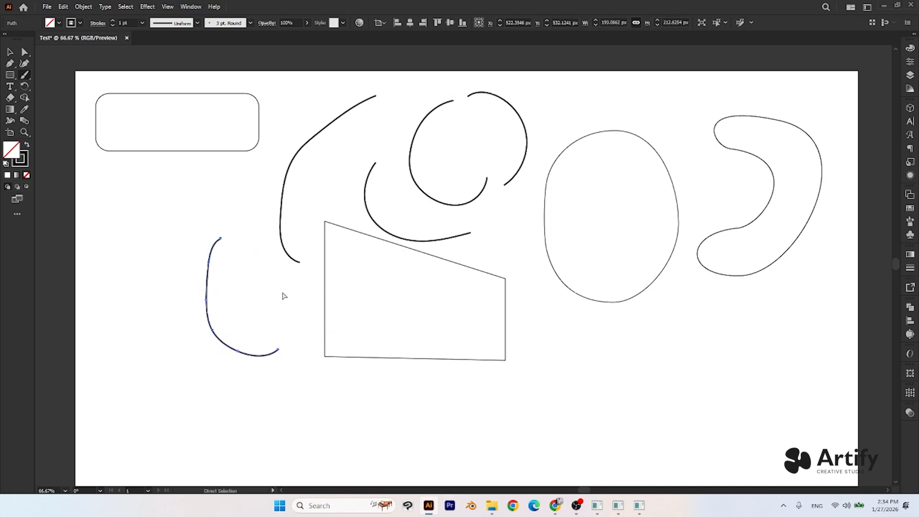
{"action": "key", "text": "ctrl+z"}
{"action": "key", "text": "b"}
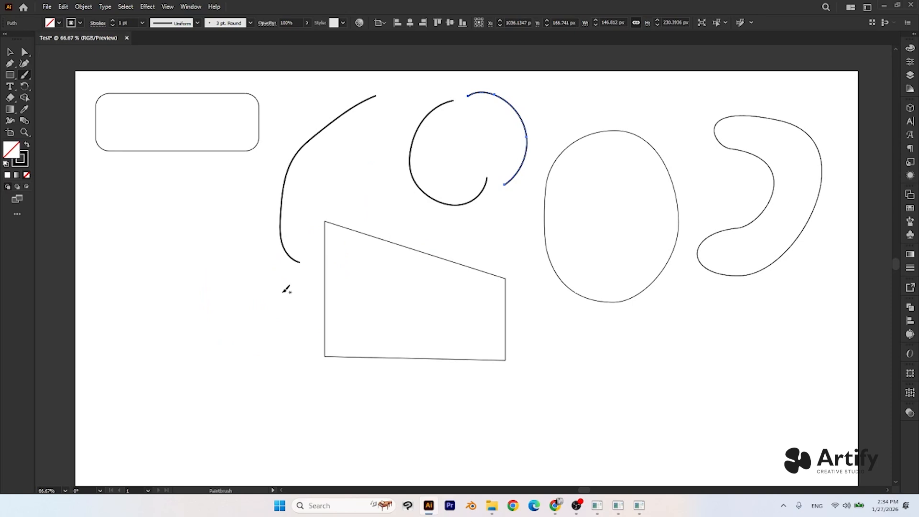
- Create the point text "Atify" left of the four-sided shape, and move it slightly left and down
{"action": "left_click", "coordinate": [13, 91]}
{"action": "left_click", "coordinate": [213, 318]}
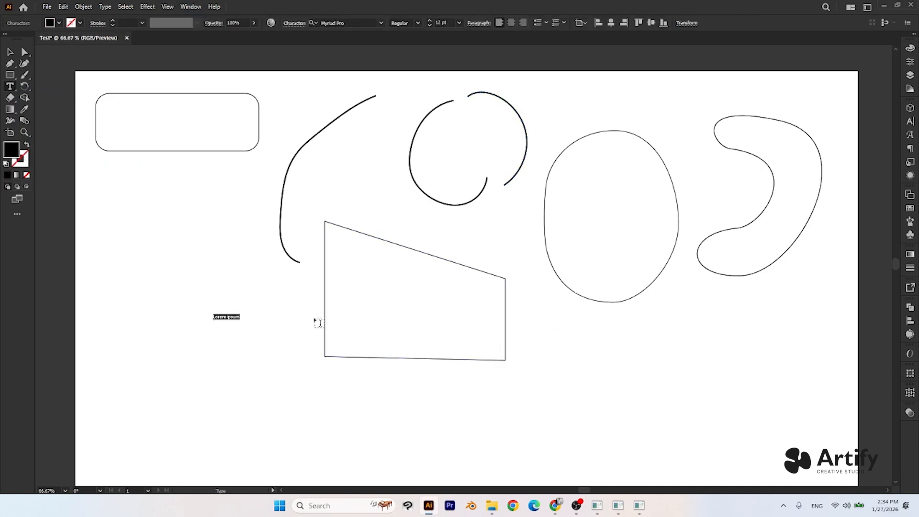
{"action": "type", "text": "H"}
{"action": "scroll", "coordinate": [219, 319], "scroll_direction": "up", "scroll_amount": 6}
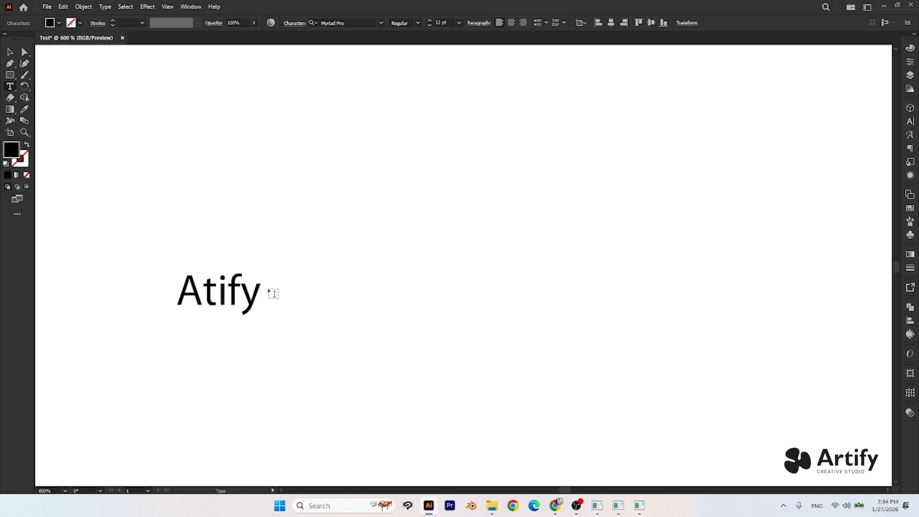
{"action": "scroll", "coordinate": [271, 293], "scroll_direction": "down", "scroll_amount": 1}
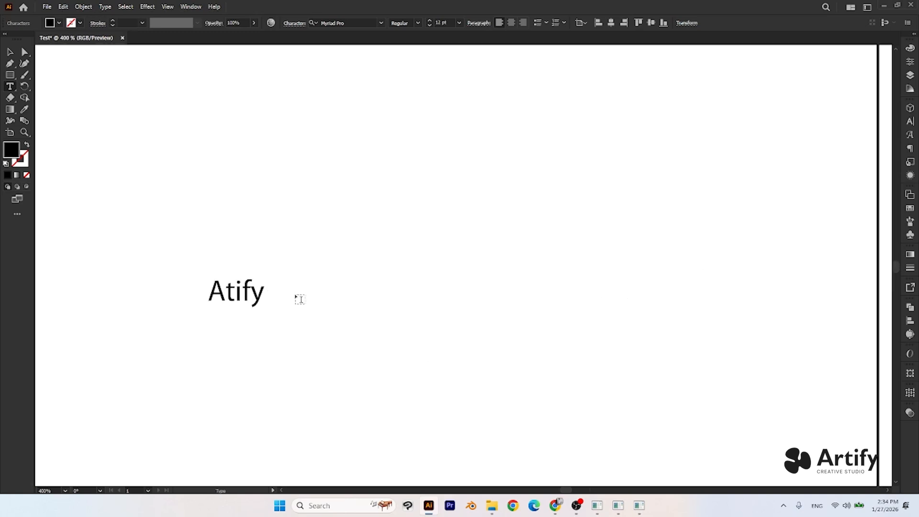
{"action": "key", "text": "Escape"}
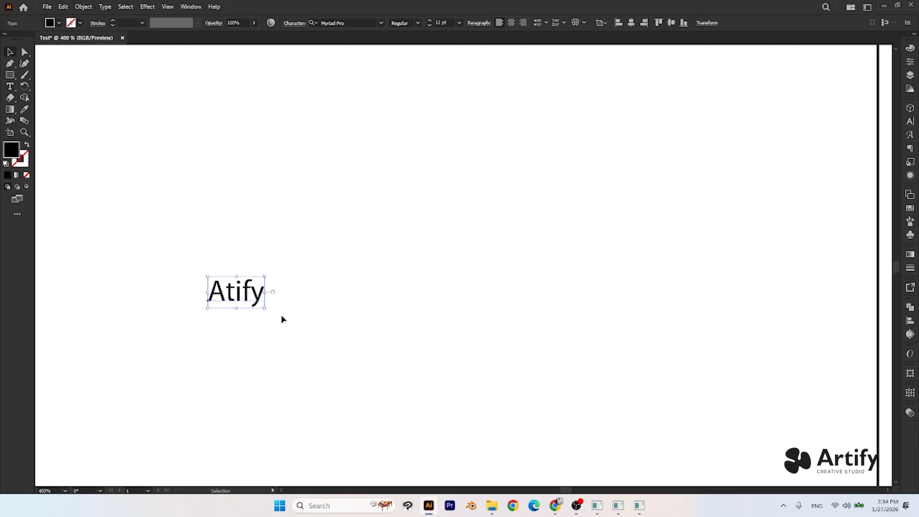
{"action": "scroll", "coordinate": [280, 311], "scroll_direction": "down", "scroll_amount": 3}
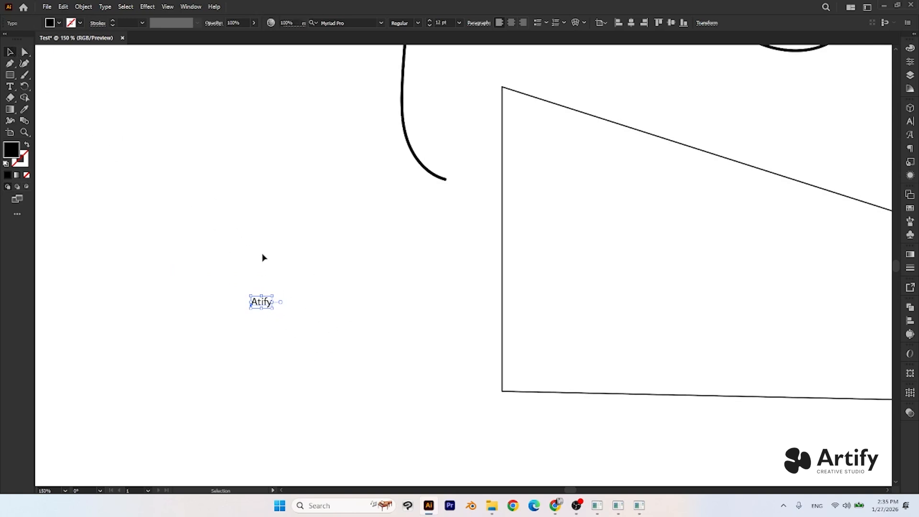
{"action": "left_click_drag", "start_coordinate": [275, 299], "coordinate": [234, 315]}
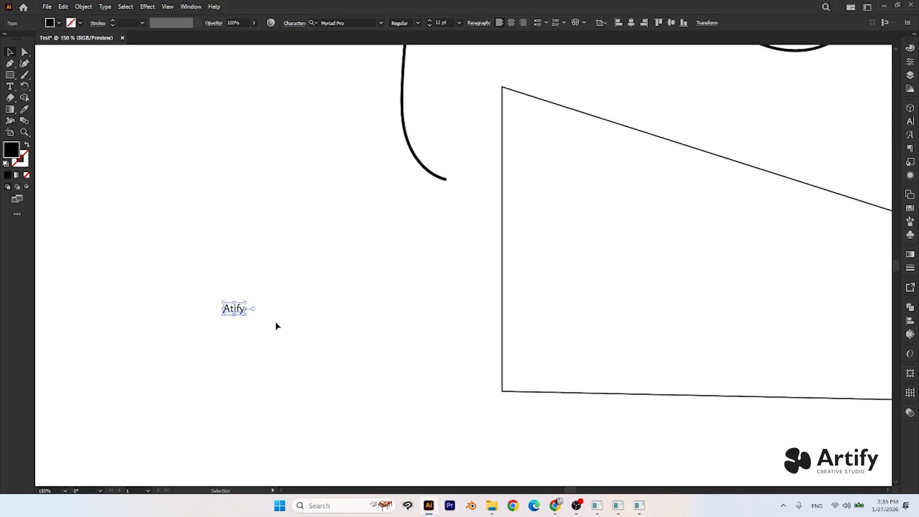
- Try enlarging the "Atify" text from its bounding box twice, undoing the scaling each time
{"action": "scroll", "coordinate": [238, 298], "scroll_direction": "down", "scroll_amount": 1}
{"action": "left_click_drag", "start_coordinate": [245, 298], "coordinate": [385, 234]}
{"action": "key", "text": "a"}
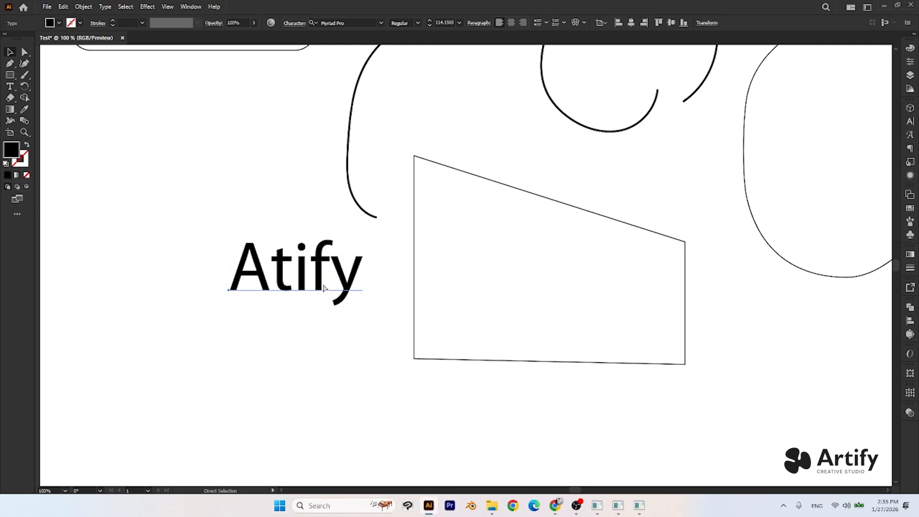
{"action": "key", "text": "ctrl+z"}
{"action": "left_click_drag", "start_coordinate": [244, 299], "coordinate": [478, 204]}
{"action": "left_click", "coordinate": [364, 234]}
{"action": "key", "text": "ctrl+z"}
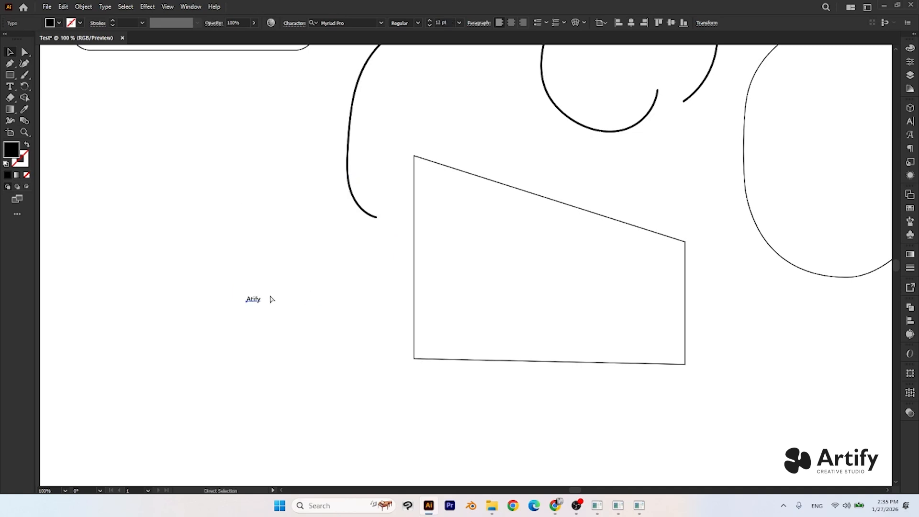
- Enlarge the "Atify" text to about 184 pt and place it left of the four-sided shape
{"action": "left_click_drag", "start_coordinate": [263, 296], "coordinate": [348, 261]}
{"action": "left_click_drag", "start_coordinate": [331, 273], "coordinate": [472, 187]}
{"action": "left_click_drag", "start_coordinate": [399, 245], "coordinate": [309, 272]}
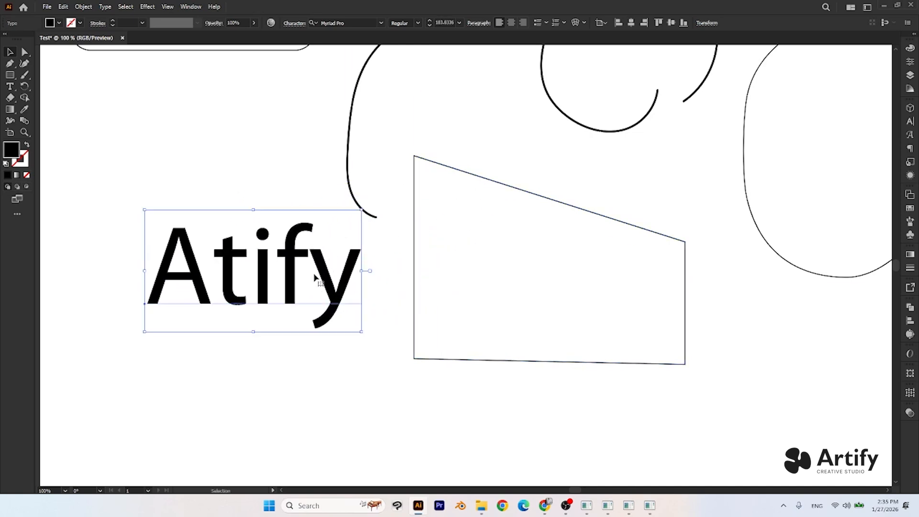
- Try inserting the extra characters "adfe a" before the final y of "Atify", and delete them again
{"action": "left_click", "coordinate": [254, 376]}
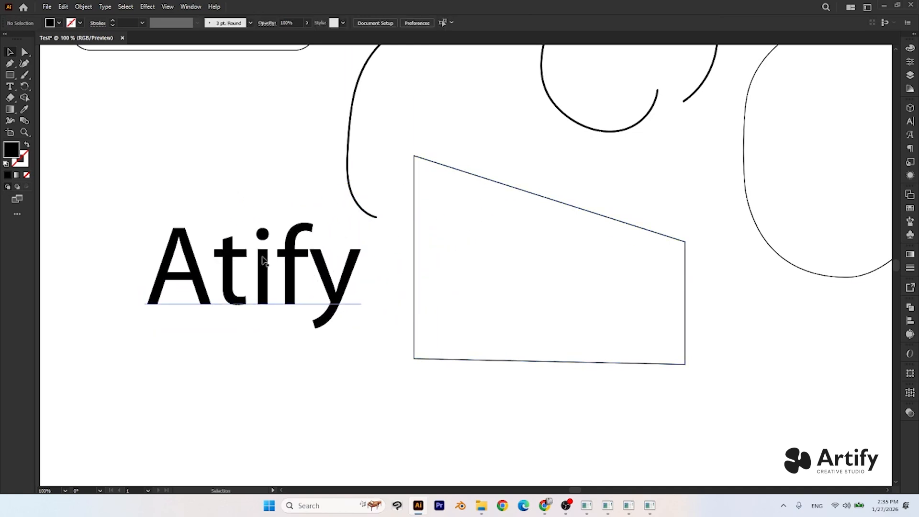
{"action": "left_click", "coordinate": [10, 87]}
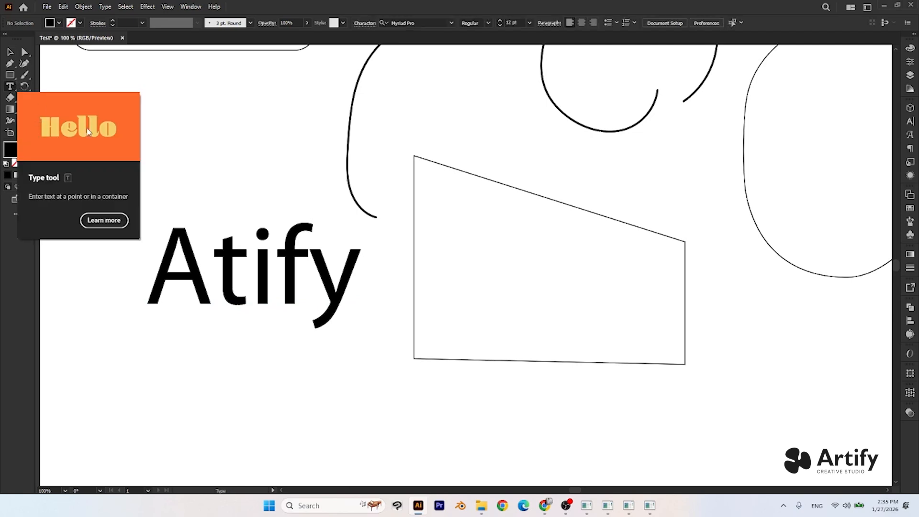
{"action": "left_click", "coordinate": [307, 276]}
{"action": "type", "text": "adf"}
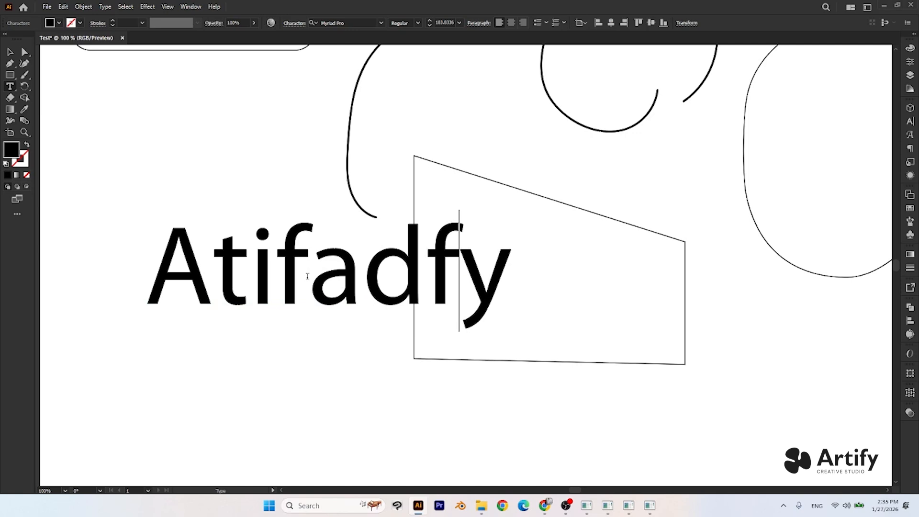
{"action": "type", "text": "e a"}
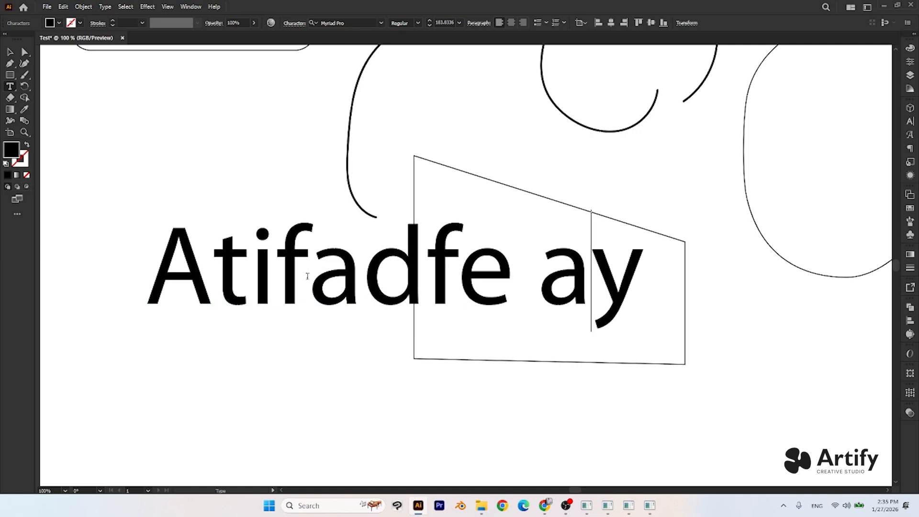
{"action": "key", "text": "BackSpace"}
{"action": "key", "text": "BackSpace"}
{"action": "key", "text": "BackSpace"}
{"action": "key", "text": "BackSpace"}
{"action": "key", "text": "BackSpace"}
{"action": "key", "text": "BackSpace"}
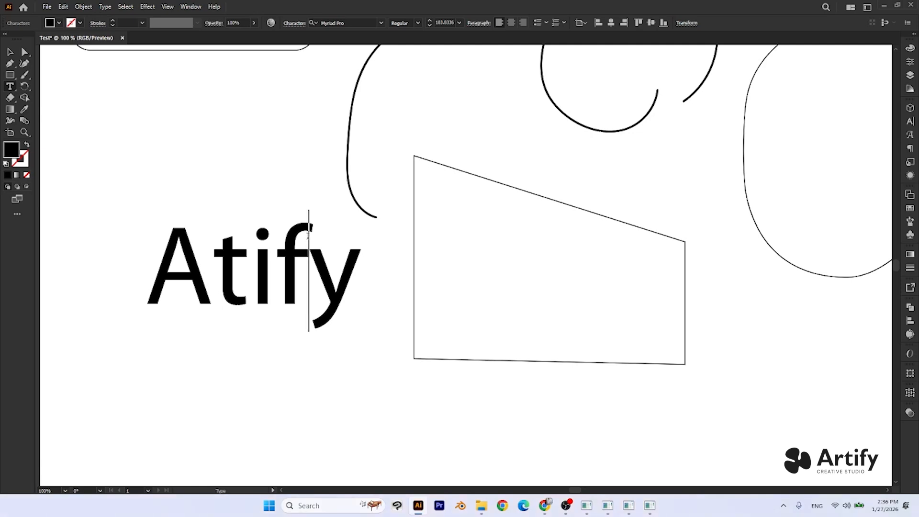
{"action": "key", "text": "Escape"}
- Move the "Atify" text up and left to sit directly beneath the rounded rectangle, and deselect it
{"action": "key", "text": "ctrl+minus"}
{"action": "key", "text": "ctrl+minus"}
{"action": "key", "text": "ctrl+minus"}
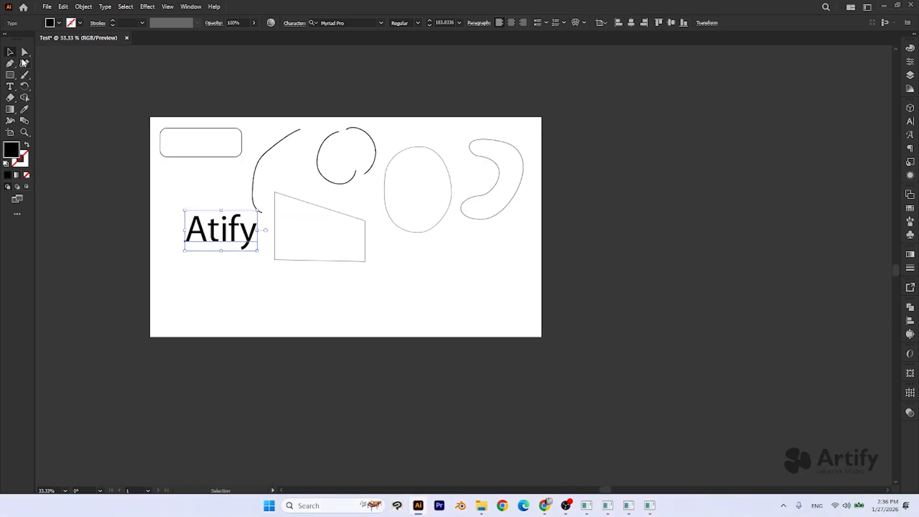
{"action": "key", "text": "ctrl+minus"}
{"action": "scroll", "coordinate": [198, 206], "scroll_direction": "up", "scroll_amount": 2}
{"action": "left_click_drag", "start_coordinate": [197, 206], "coordinate": [165, 134]}
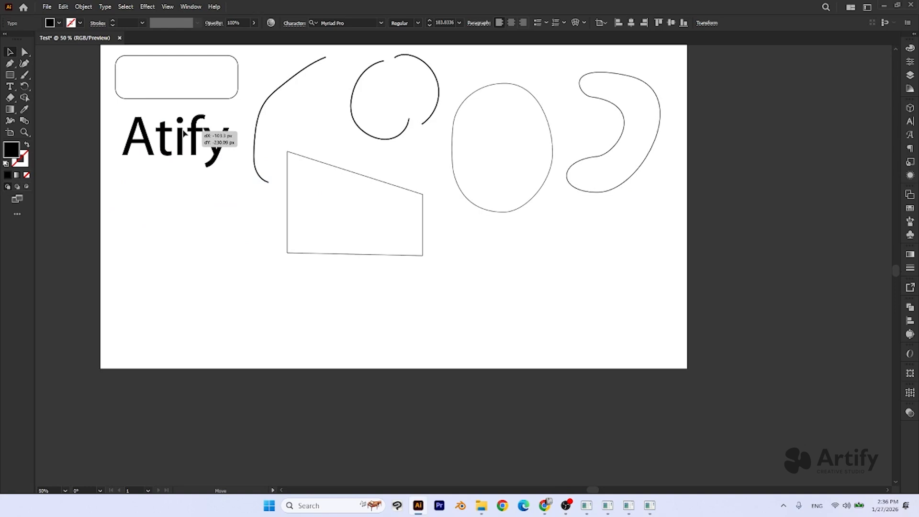
{"action": "left_click", "coordinate": [198, 236]}
- Activate the Eraser tool, and switch to the Shape Builder tool
{"action": "scroll", "coordinate": [198, 237], "scroll_direction": "up", "scroll_amount": 1}
{"action": "scroll", "coordinate": [197, 237], "scroll_direction": "up", "scroll_amount": 1}
{"action": "key", "text": "space"}
{"action": "left_click_drag", "start_coordinate": [186, 197], "coordinate": [199, 256]}
{"action": "scroll", "coordinate": [201, 244], "scroll_direction": "down", "scroll_amount": 1}
{"action": "key", "text": "space"}
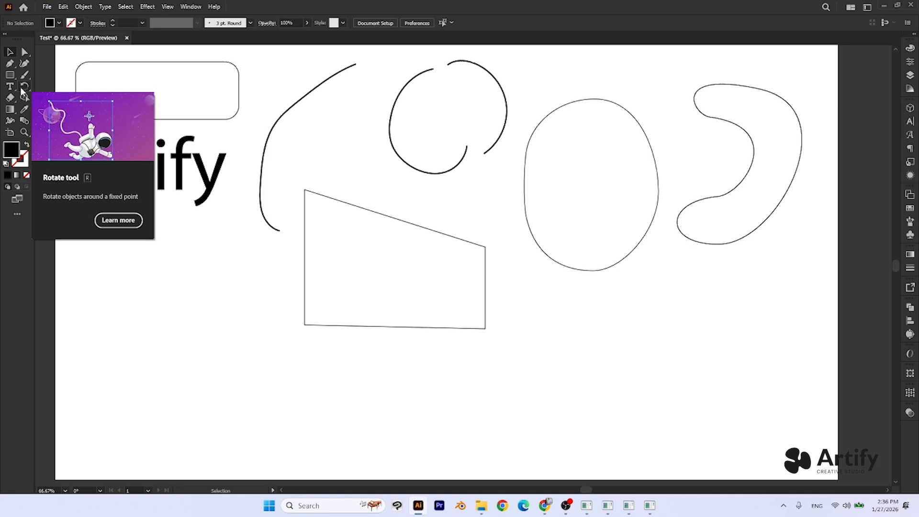
{"action": "left_click", "coordinate": [17, 95]}
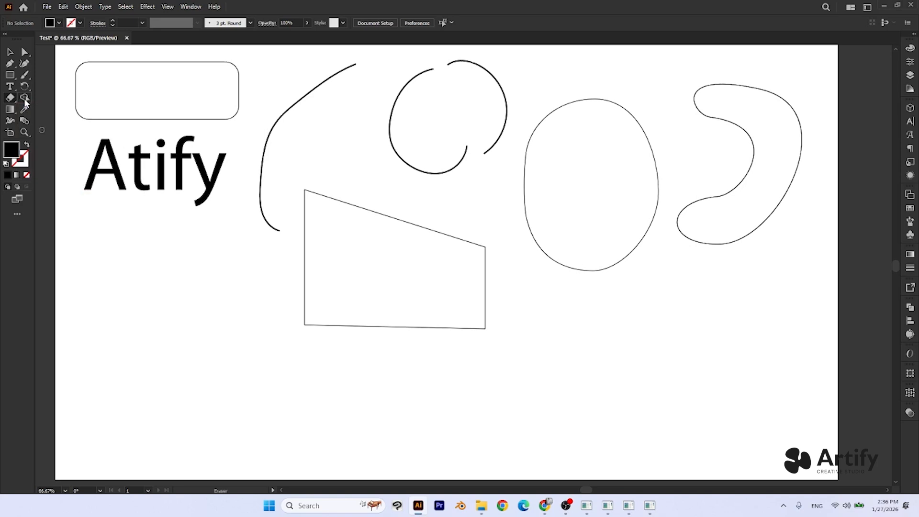
{"action": "left_click", "coordinate": [25, 98]}
- Show the Pathfinder panel, detach it from its docked group, and float it beside the artboard's edge with the other panels collapsed
{"action": "left_click", "coordinate": [196, 8]}
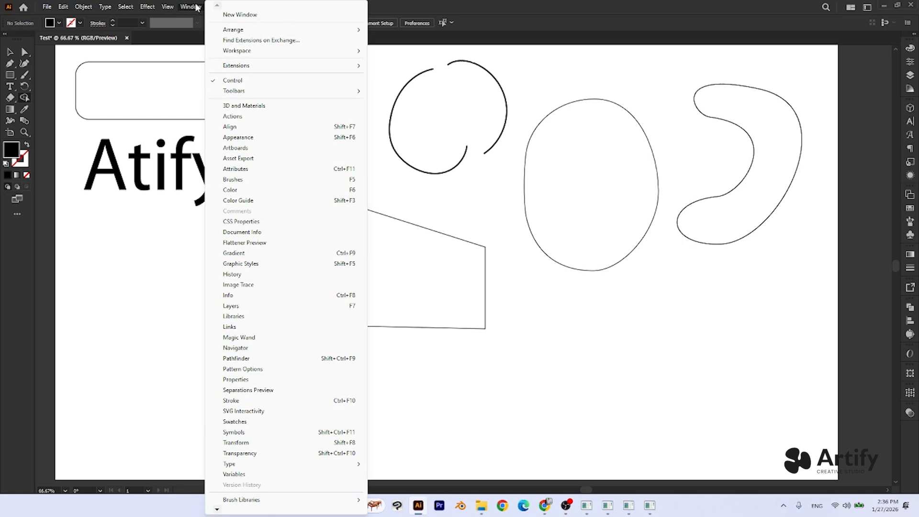
{"action": "left_click", "coordinate": [259, 362]}
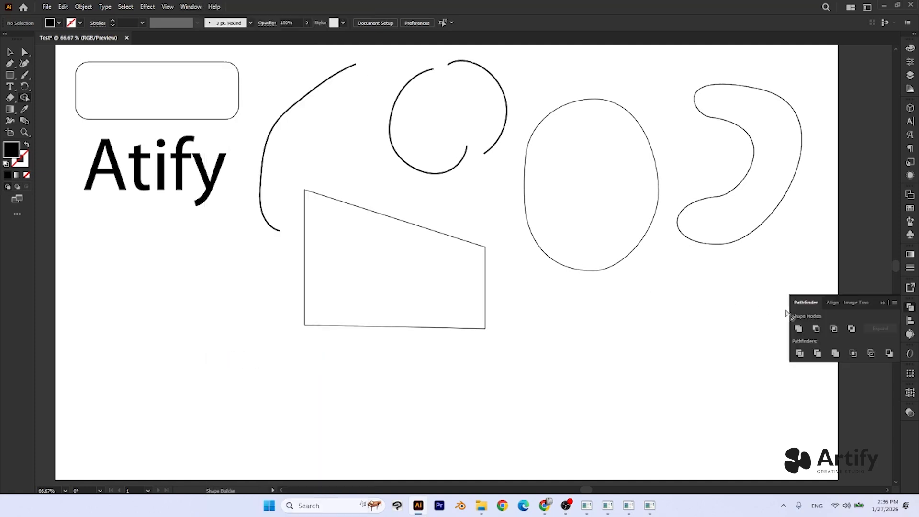
{"action": "mouse_move", "coordinate": [807, 305]}
{"action": "left_mouse_down"}
{"action": "mouse_move", "coordinate": [645, 285]}
{"action": "mouse_move", "coordinate": [537, 106]}
{"action": "left_mouse_up"}
{"action": "left_click", "coordinate": [817, 302]}
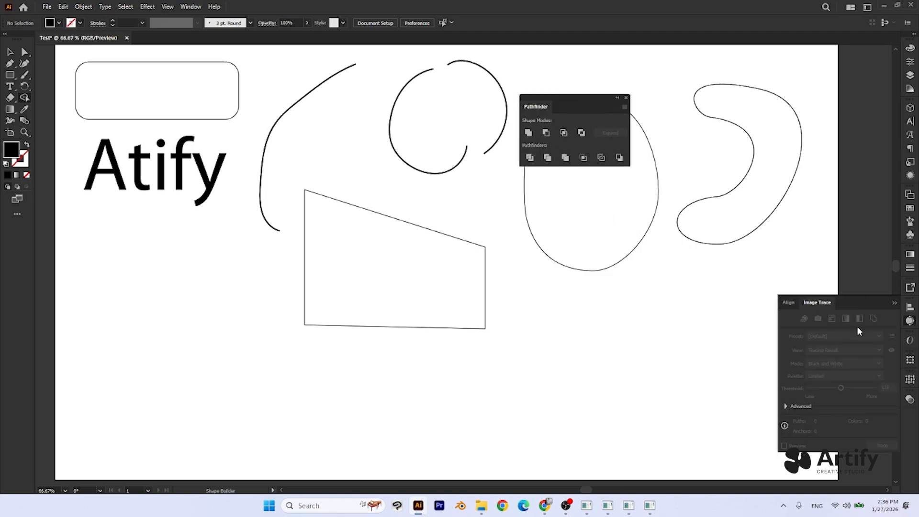
{"action": "left_click", "coordinate": [895, 301]}
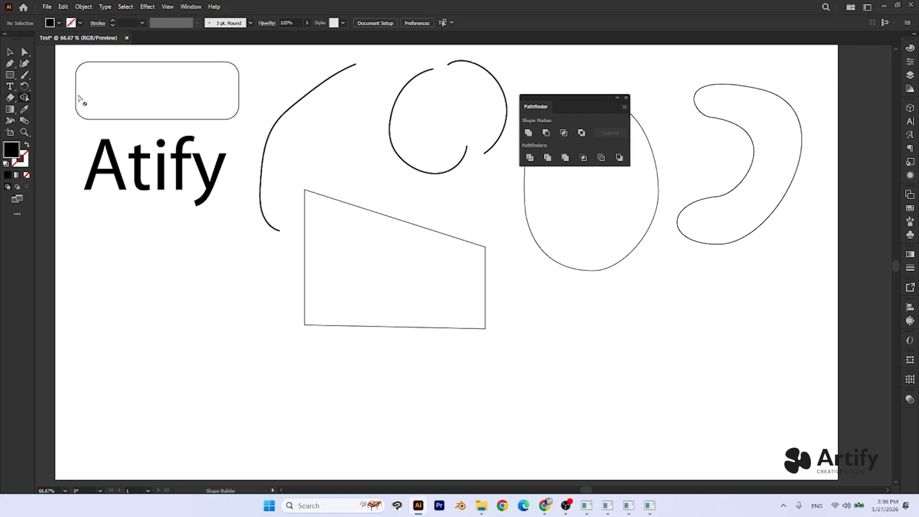
{"action": "left_click_drag", "start_coordinate": [592, 99], "coordinate": [837, 135]}
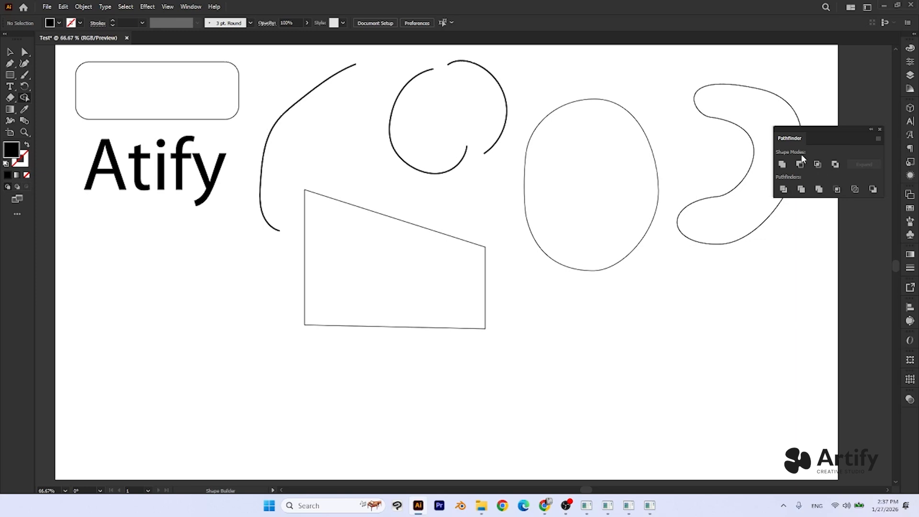
- Delete the freehand curves, the four-sided shape, the oval and the crescent, keeping only the text and the rounded rectangle
{"action": "left_click", "coordinate": [28, 100]}
{"action": "left_click", "coordinate": [10, 52]}
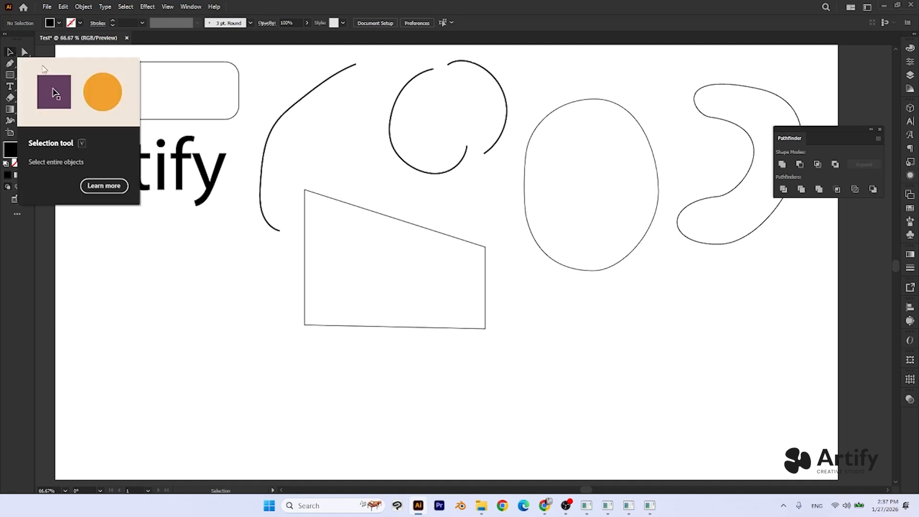
{"action": "scroll", "coordinate": [421, 274], "scroll_direction": "down", "scroll_amount": 2}
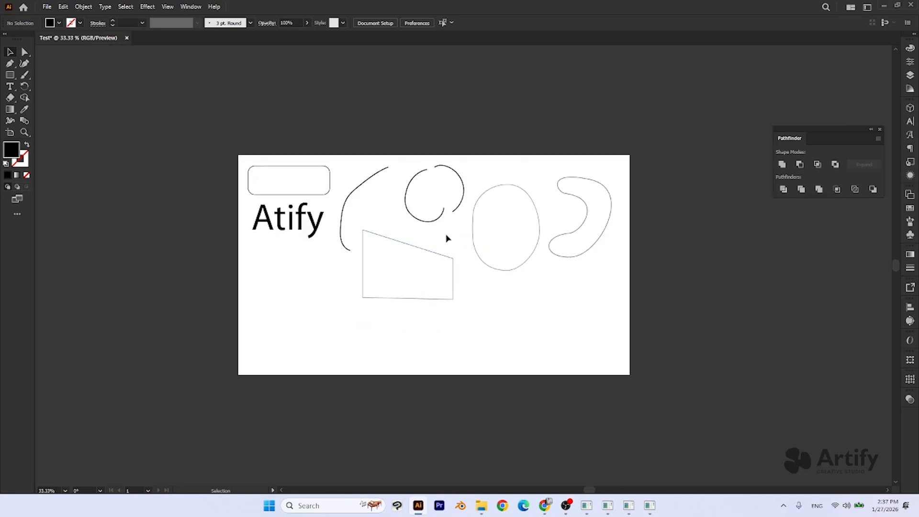
{"action": "scroll", "coordinate": [445, 229], "scroll_direction": "up", "scroll_amount": 1}
{"action": "left_click_drag", "start_coordinate": [330, 101], "coordinate": [445, 410]}
{"action": "key", "text": "Delete"}
{"action": "left_click_drag", "start_coordinate": [562, 214], "coordinate": [488, 186]}
{"action": "left_click_drag", "start_coordinate": [407, 84], "coordinate": [692, 350]}
{"action": "key", "text": "Delete"}
- Move the rounded rectangle to the middle of the artboard and stretch its height to about 410 px
{"action": "left_click_drag", "start_coordinate": [228, 159], "coordinate": [460, 274]}
{"action": "key", "text": "ctrl+="}
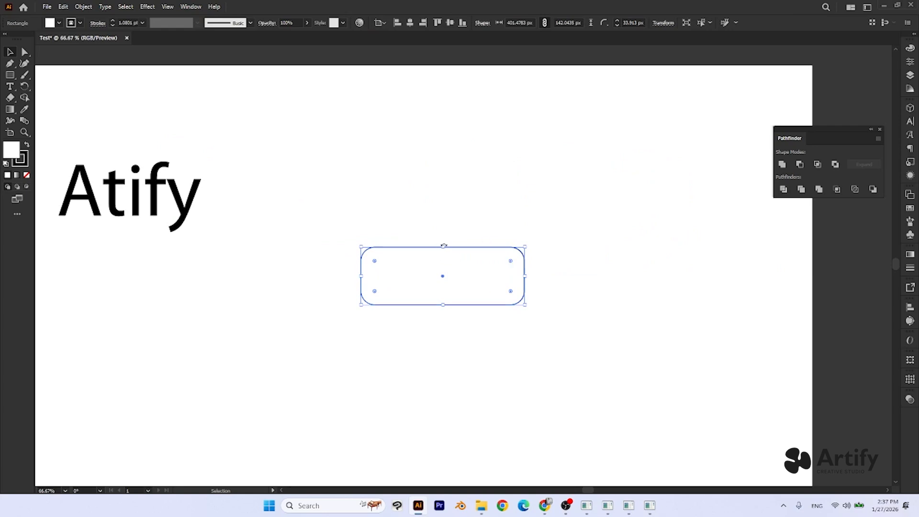
{"action": "left_click_drag", "start_coordinate": [443, 246], "coordinate": [443, 184]}
{"action": "left_click_drag", "start_coordinate": [441, 306], "coordinate": [442, 321]}
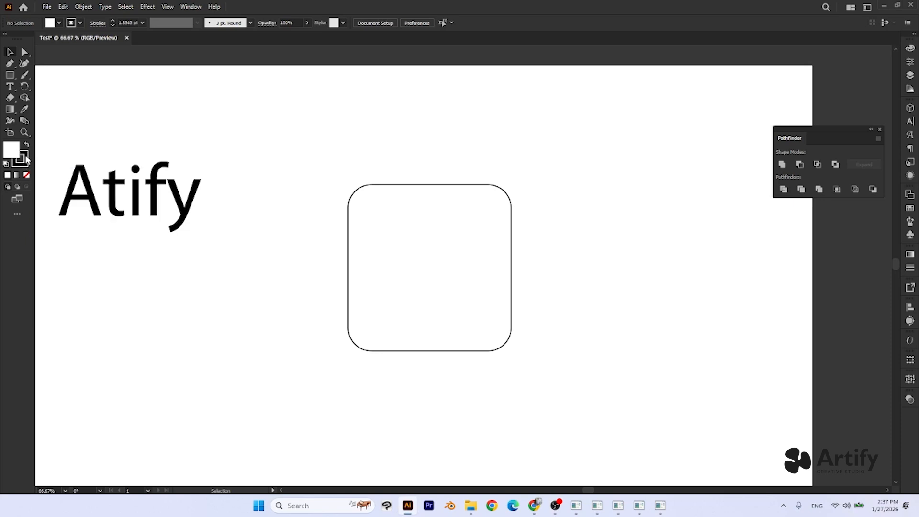
- Draw a small white-filled square outside the artboard, beside the "Atify" text
{"action": "left_click", "coordinate": [10, 75]}
{"action": "scroll", "coordinate": [161, 176], "scroll_direction": "left", "scroll_amount": 5}
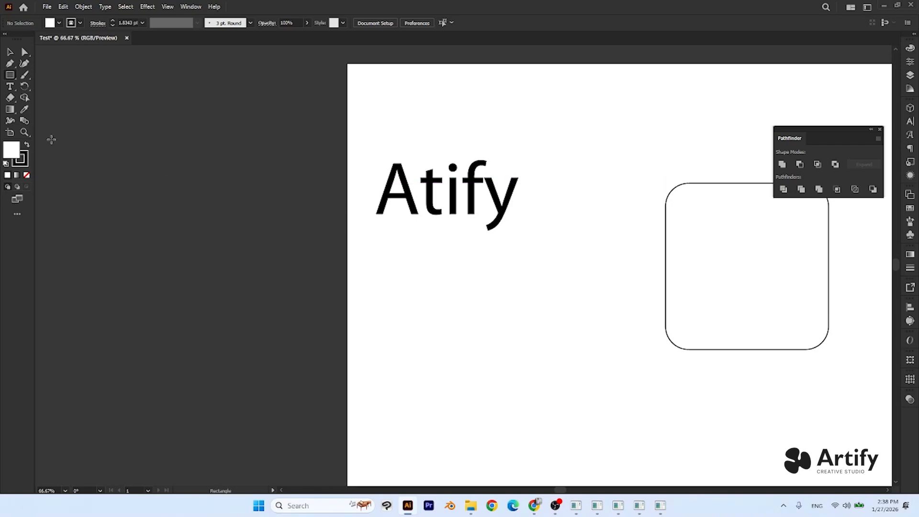
{"action": "left_click_drag", "start_coordinate": [149, 203], "coordinate": [186, 240]}
{"action": "left_click", "coordinate": [10, 52]}
{"action": "left_click", "coordinate": [109, 142]}
- Draw a second square about 92 px wide overlapping the small white one, with no fill and a 10 pt black stroke
{"action": "left_click", "coordinate": [11, 73]}
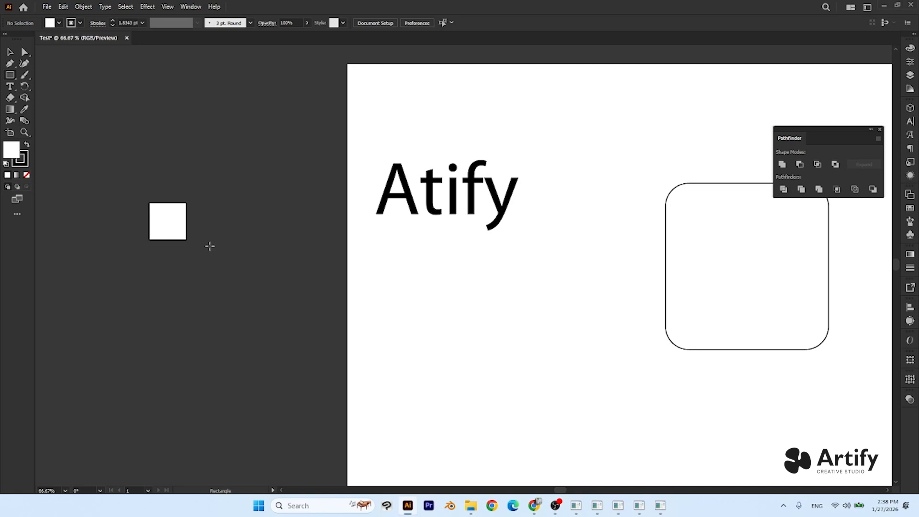
{"action": "left_click_drag", "start_coordinate": [168, 222], "coordinate": [205, 249]}
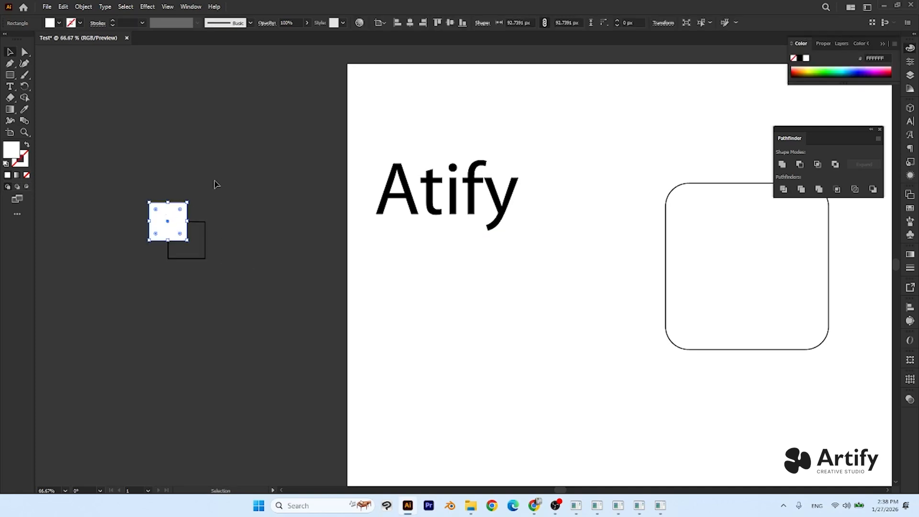
{"action": "left_click", "coordinate": [216, 184]}
{"action": "left_click", "coordinate": [197, 259]}
{"action": "left_click", "coordinate": [142, 23]}
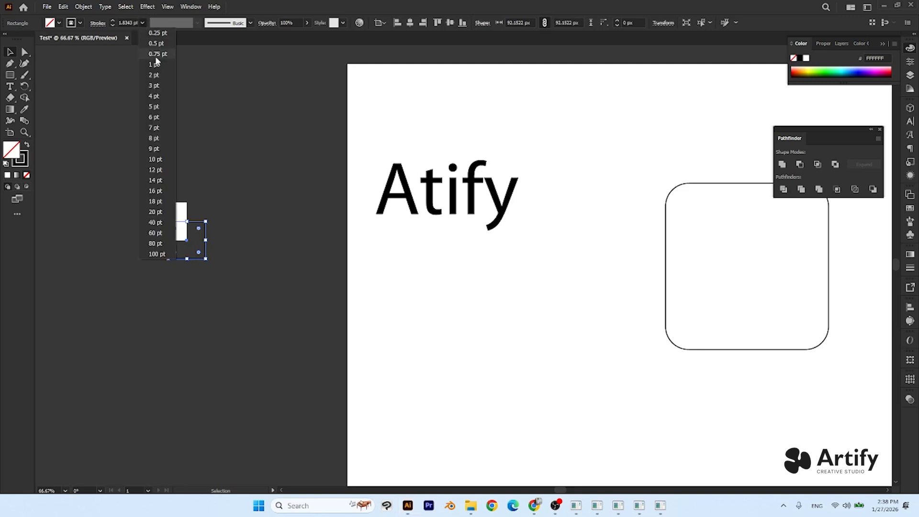
{"action": "left_click", "coordinate": [154, 159]}
- Fill the large rounded square with the red FF5050 and deselect it
{"action": "left_click", "coordinate": [705, 297]}
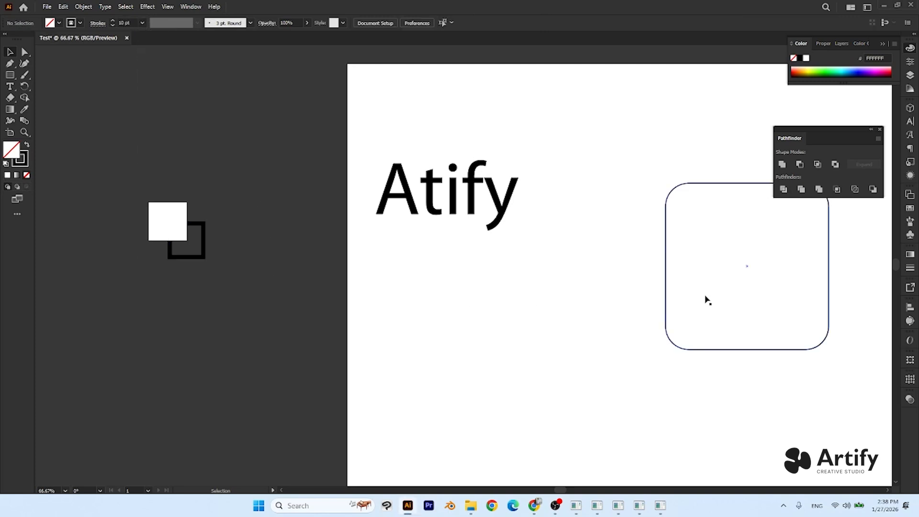
{"action": "left_click", "coordinate": [155, 225], "text": "shift"}
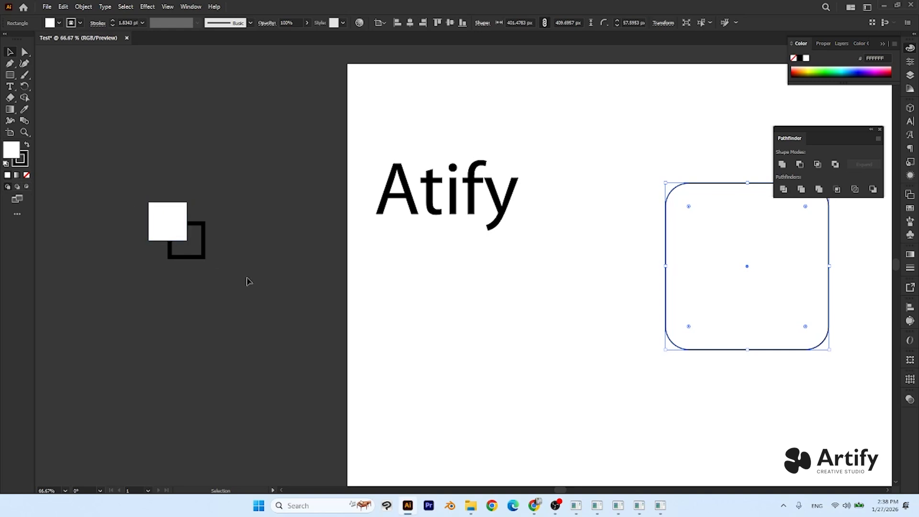
{"action": "left_click_drag", "start_coordinate": [242, 278], "coordinate": [202, 289]}
{"action": "left_click", "coordinate": [550, 289]}
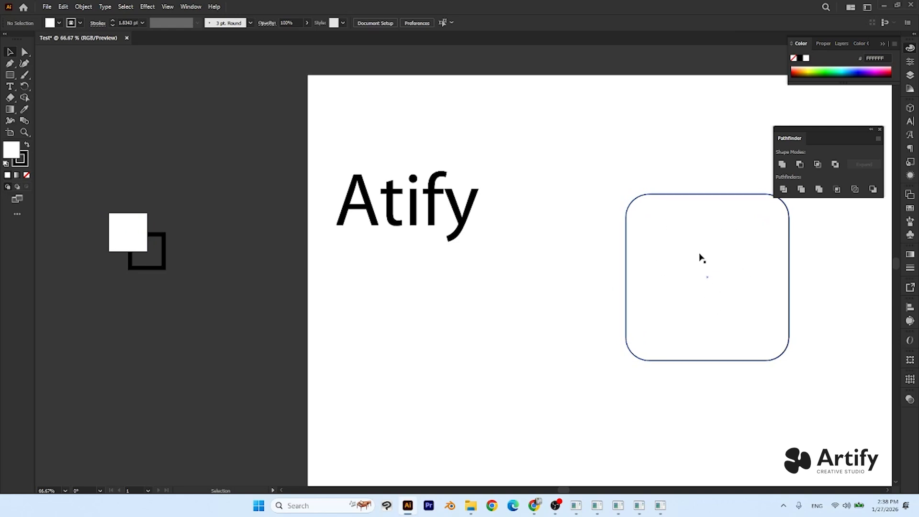
{"action": "left_click_drag", "start_coordinate": [570, 259], "coordinate": [510, 273]}
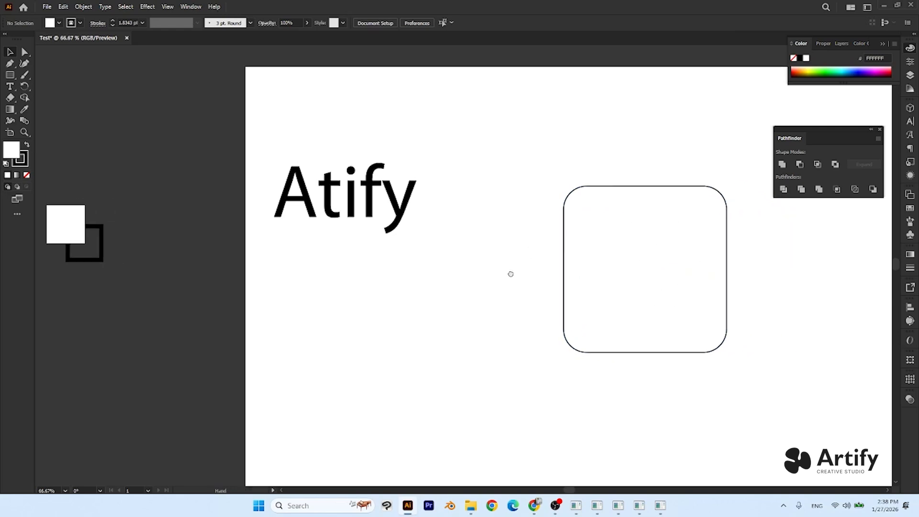
{"action": "left_click", "coordinate": [662, 270]}
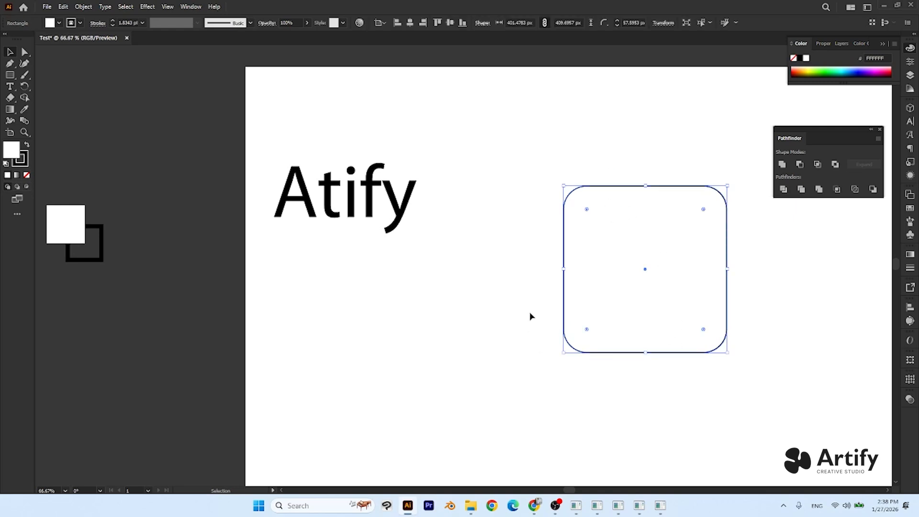
{"action": "double_click", "coordinate": [11, 151]}
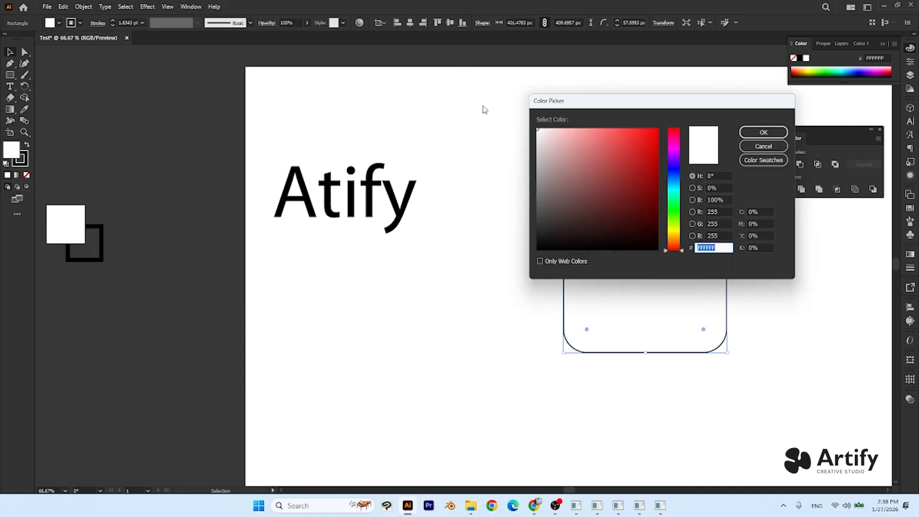
{"action": "left_click_drag", "start_coordinate": [593, 105], "coordinate": [323, 124]}
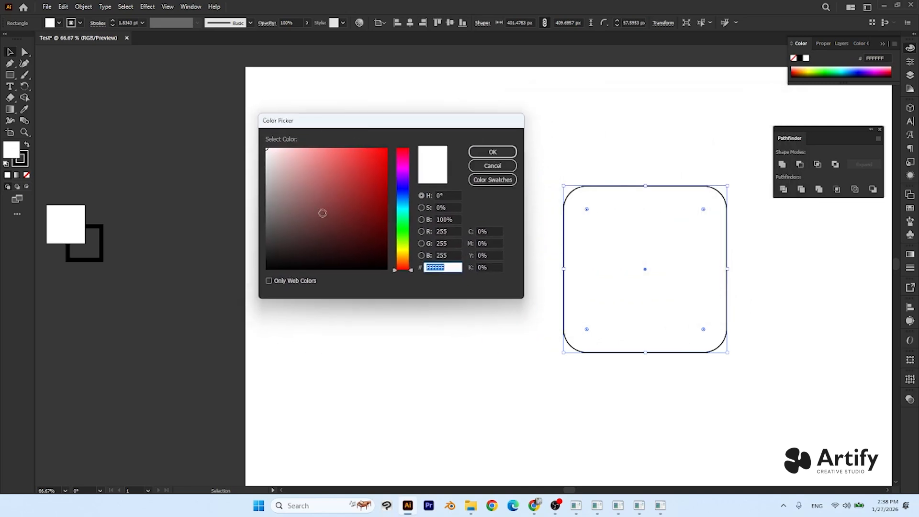
{"action": "mouse_move", "coordinate": [364, 173]}
{"action": "left_mouse_down"}
{"action": "mouse_move", "coordinate": [351, 137]}
{"action": "mouse_move", "coordinate": [349, 205]}
{"action": "mouse_move", "coordinate": [350, 147]}
{"action": "left_mouse_up"}
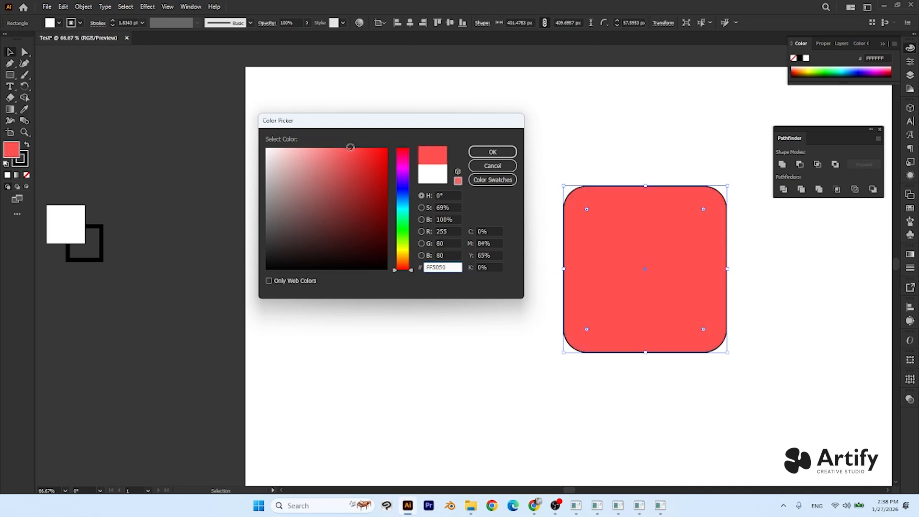
{"action": "left_click", "coordinate": [479, 152]}
{"action": "left_click", "coordinate": [434, 311]}
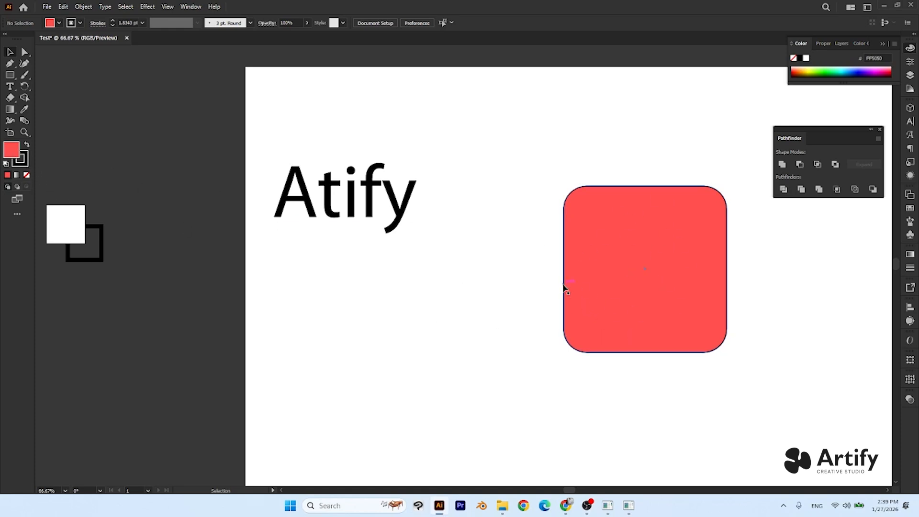
- Examine the black outline around the red rounded square up close
{"action": "scroll", "coordinate": [494, 268], "scroll_direction": "up", "scroll_amount": 2, "text": "alt"}
{"action": "scroll", "coordinate": [493, 271], "scroll_direction": "up", "scroll_amount": 1, "text": "alt"}
{"action": "scroll", "coordinate": [564, 275], "scroll_direction": "right", "scroll_amount": 3}
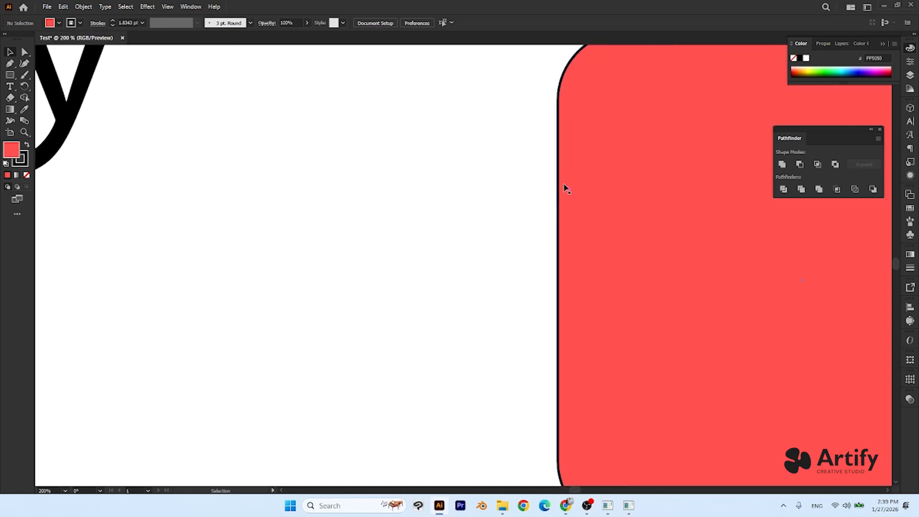
{"action": "scroll", "coordinate": [549, 279], "scroll_direction": "down", "scroll_amount": 3, "text": "alt"}
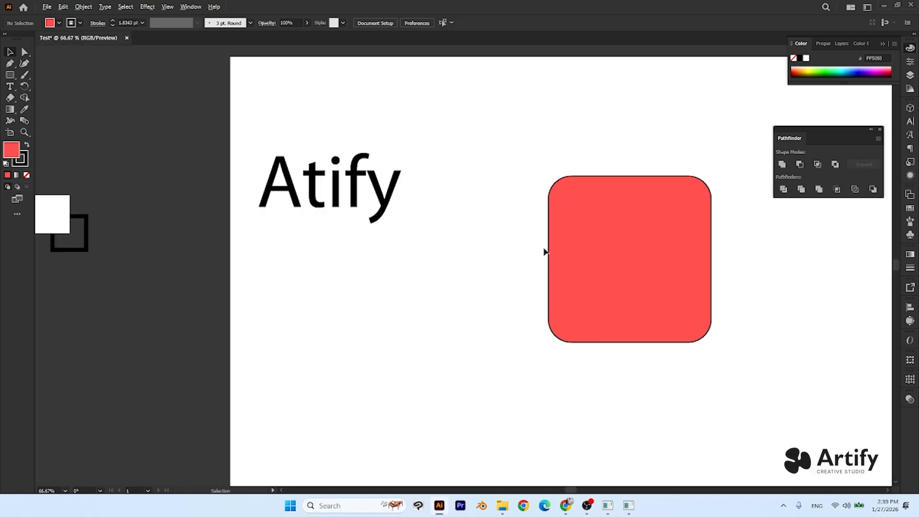
{"action": "scroll", "coordinate": [562, 258], "scroll_direction": "up", "scroll_amount": 2, "text": "alt"}
{"action": "scroll", "coordinate": [355, 268], "scroll_direction": "down", "scroll_amount": 1, "text": "alt"}
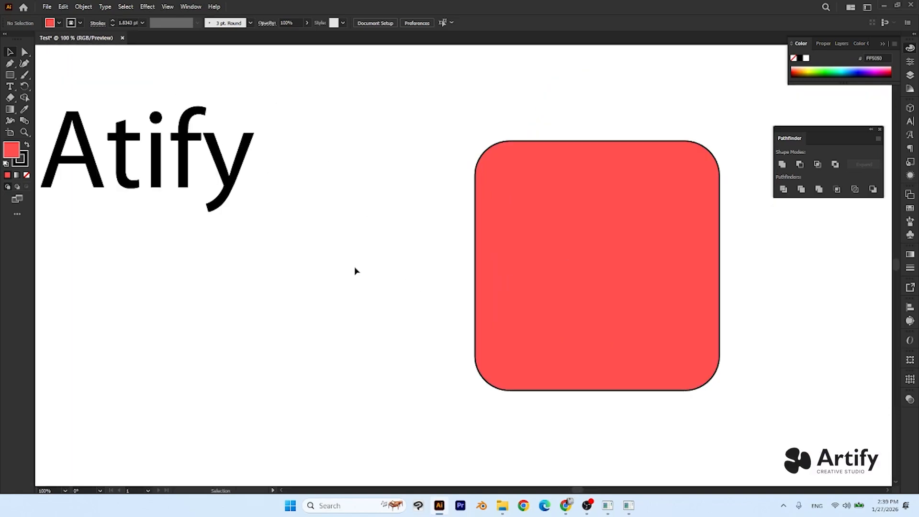
{"action": "scroll", "coordinate": [367, 288], "scroll_direction": "left", "scroll_amount": 2}
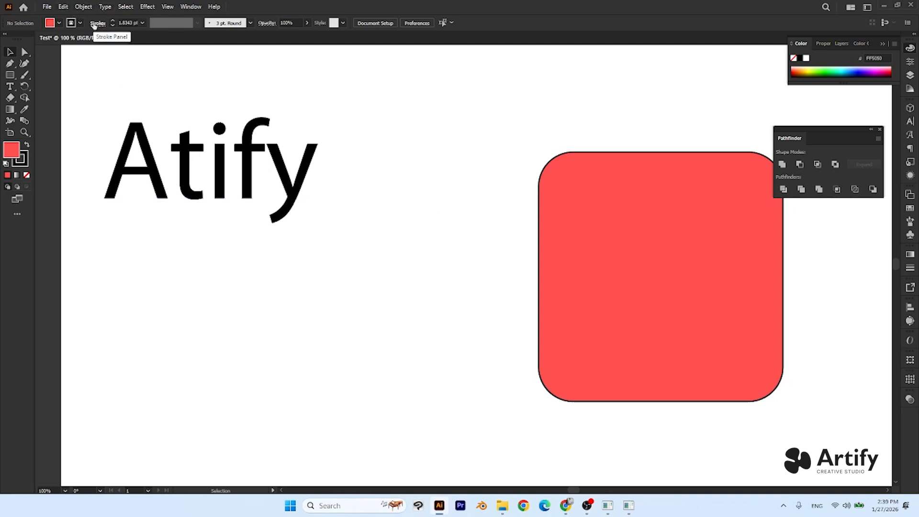
{"action": "left_click", "coordinate": [190, 7]}
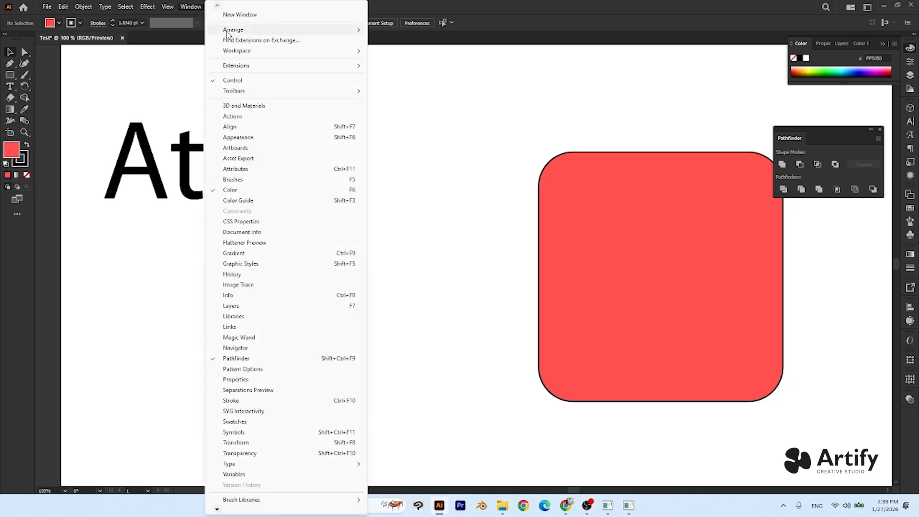
{"action": "mouse_move", "coordinate": [287, 50]}
{"action": "left_click", "coordinate": [525, 98]}
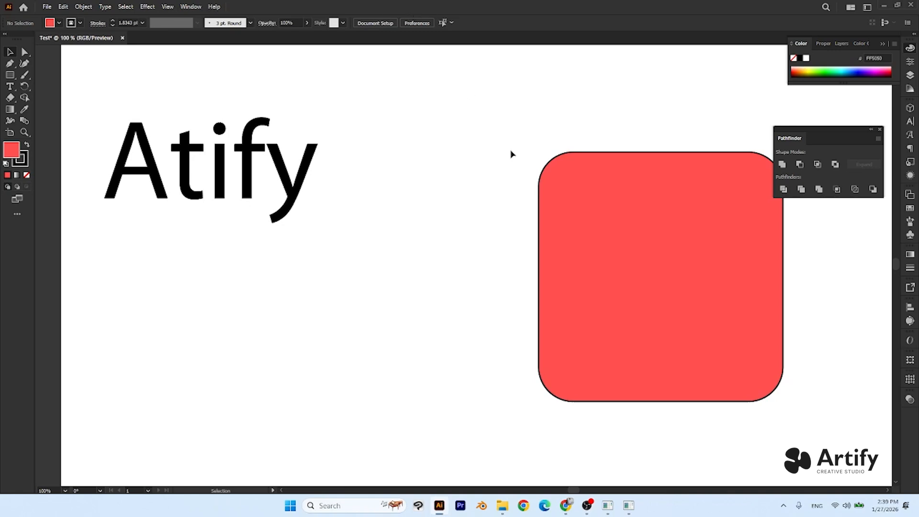
{"action": "left_click", "coordinate": [606, 218]}
{"action": "left_click", "coordinate": [459, 234]}
{"action": "left_click", "coordinate": [573, 228]}
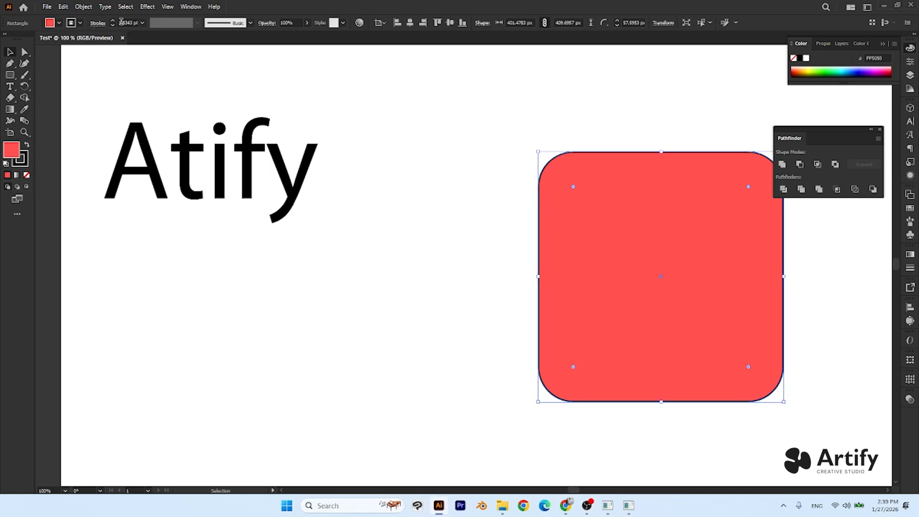
{"action": "left_click", "coordinate": [443, 217]}
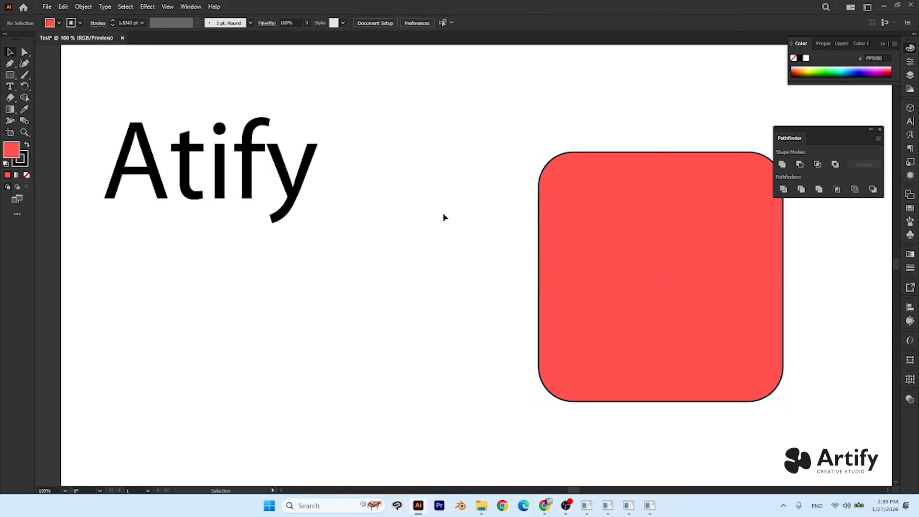
- Set the stroke weight of the red rounded square to 10 pt and deselect it
{"action": "left_click", "coordinate": [142, 23]}
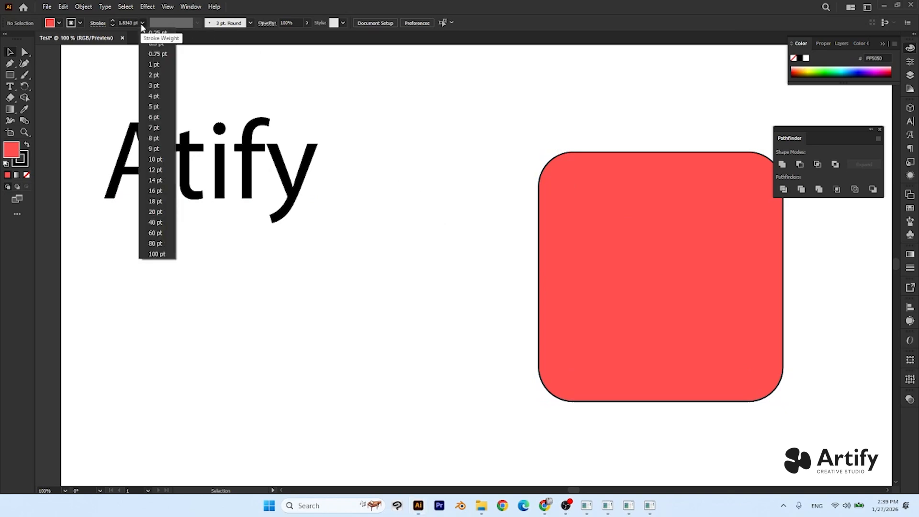
{"action": "left_click", "coordinate": [155, 169]}
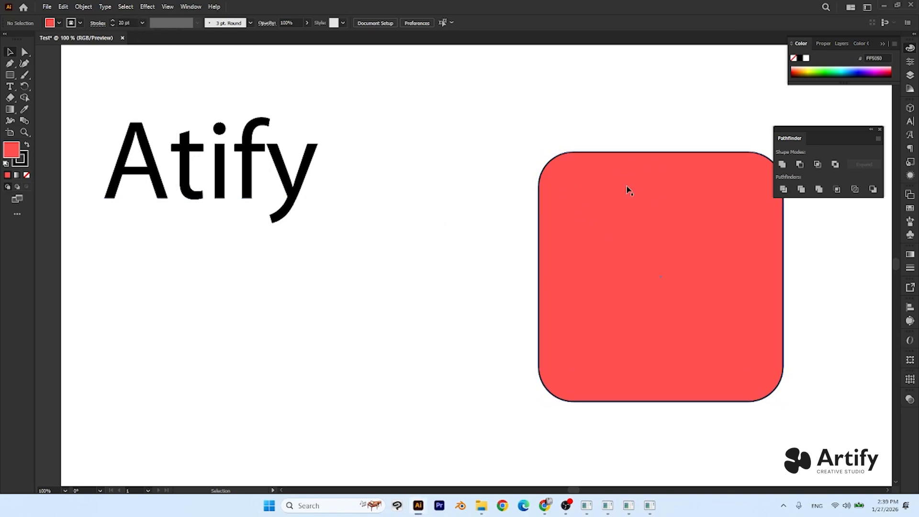
{"action": "left_click", "coordinate": [634, 268]}
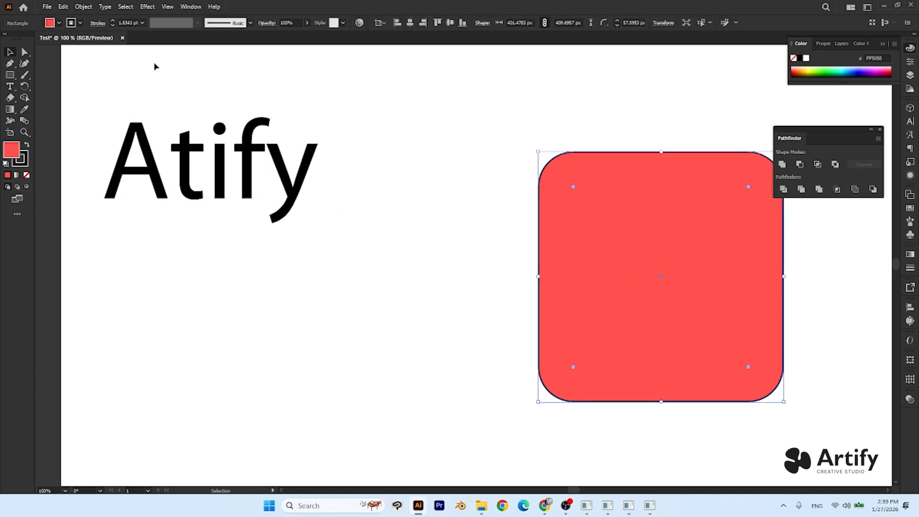
{"action": "left_click", "coordinate": [142, 23]}
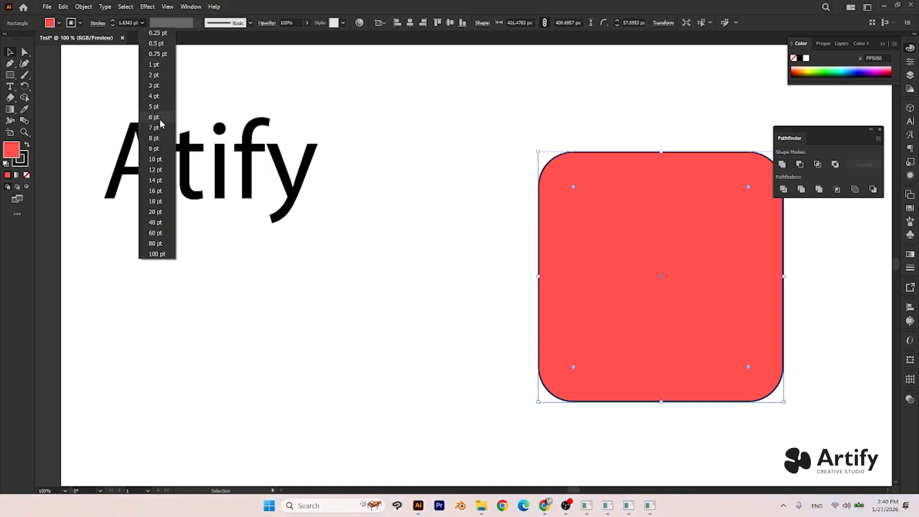
{"action": "left_click", "coordinate": [166, 157]}
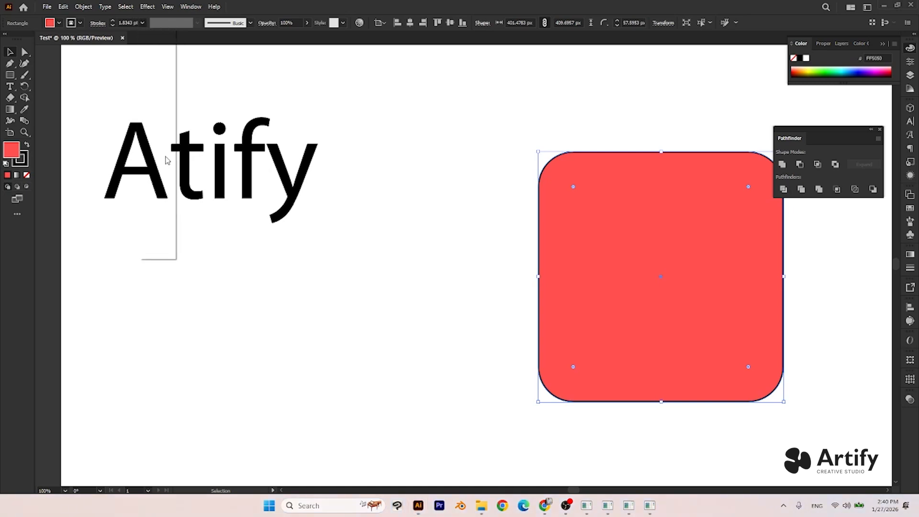
{"action": "left_click", "coordinate": [356, 263]}
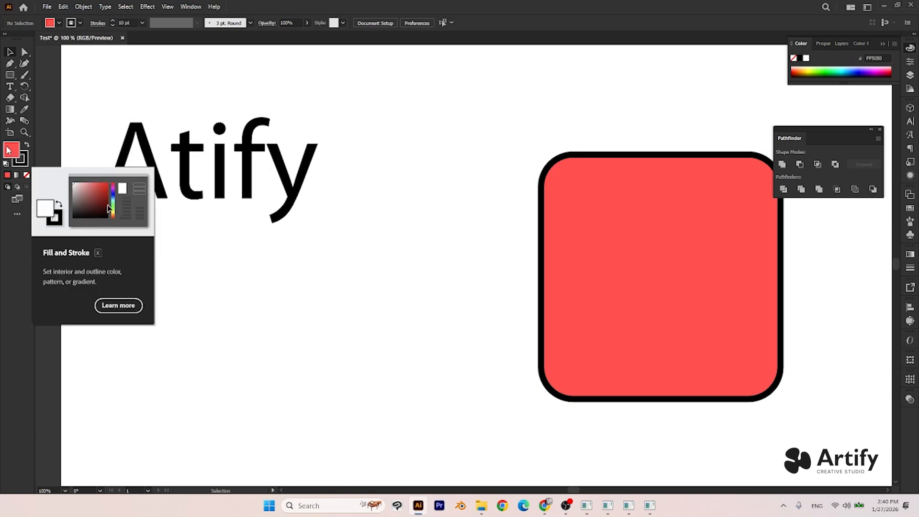
{"action": "left_click", "coordinate": [26, 163]}
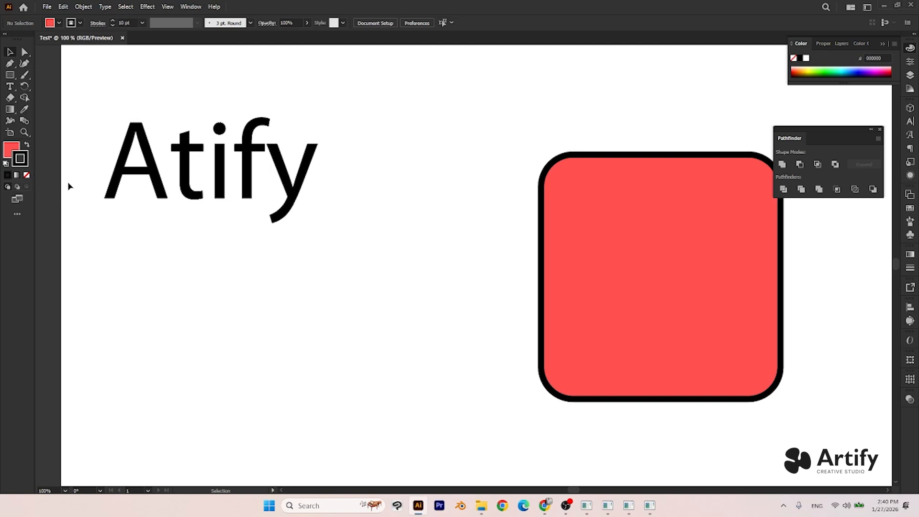
{"action": "left_click", "coordinate": [14, 150]}
{"action": "left_click", "coordinate": [22, 164]}
{"action": "scroll", "coordinate": [333, 227], "scroll_direction": "right", "scroll_amount": 3}
{"action": "left_click", "coordinate": [487, 213]}
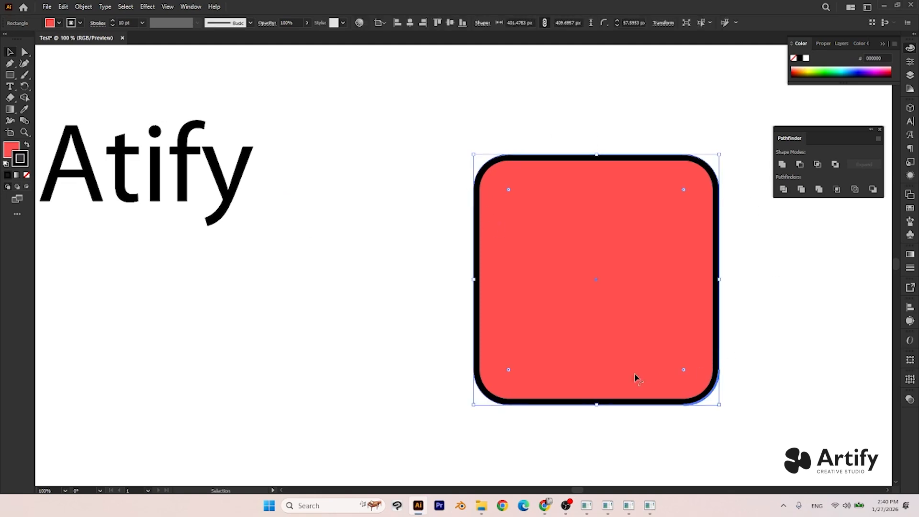
{"action": "left_click", "coordinate": [469, 229]}
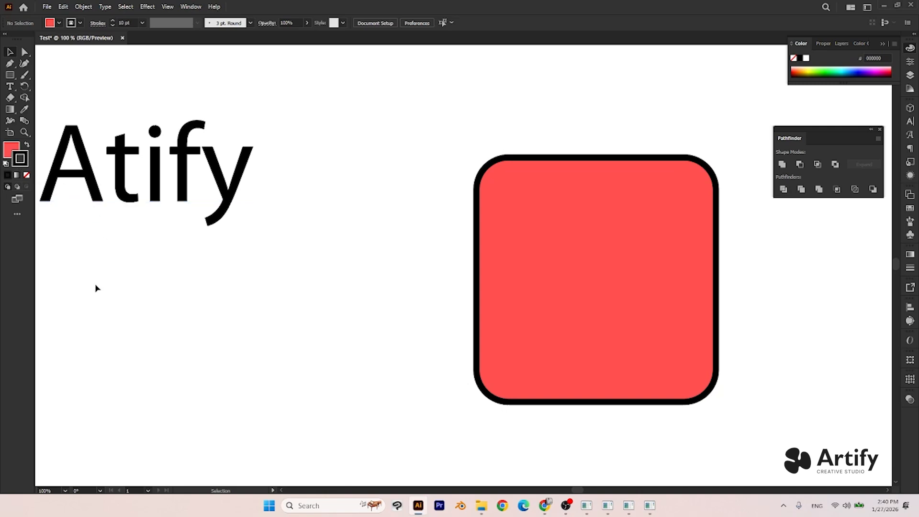
{"action": "key", "text": "ctrl+z"}
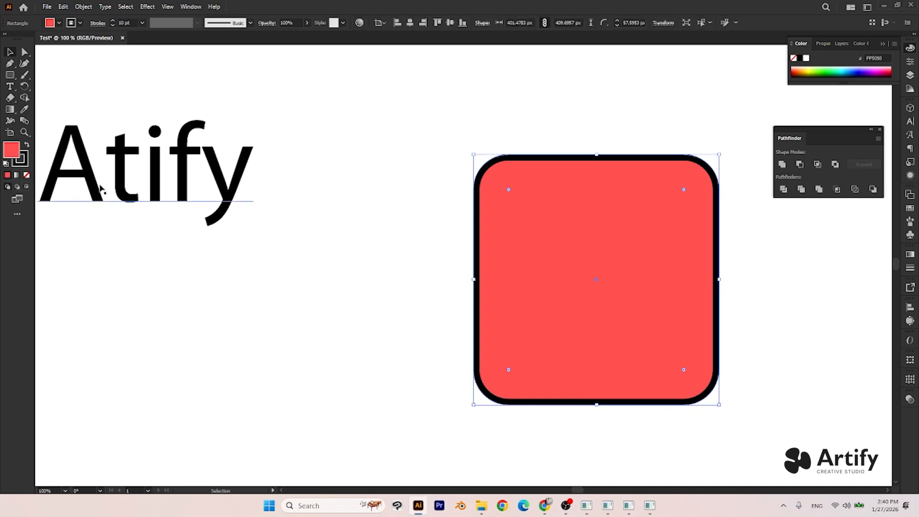
- Remove the stroke from the red rounded square and move it closer to the "Atify" text
{"action": "left_click", "coordinate": [23, 163]}
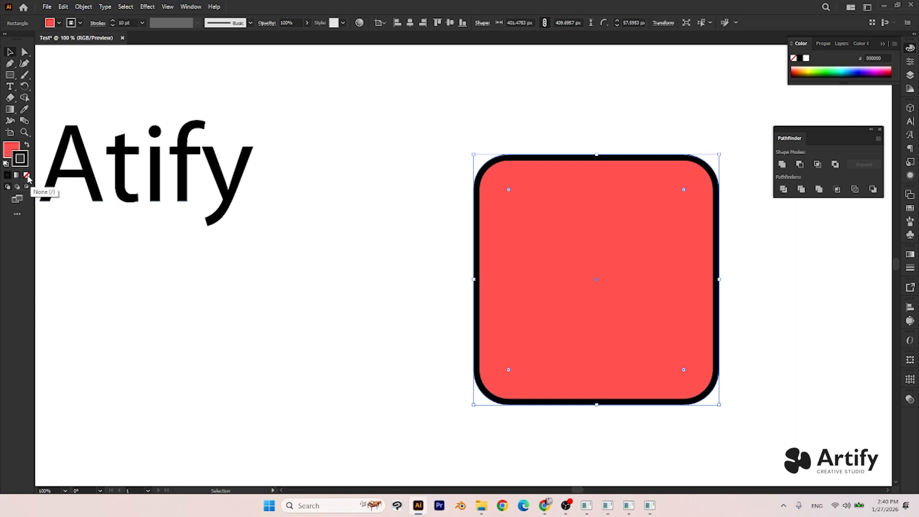
{"action": "left_click", "coordinate": [27, 177]}
{"action": "left_click", "coordinate": [120, 268]}
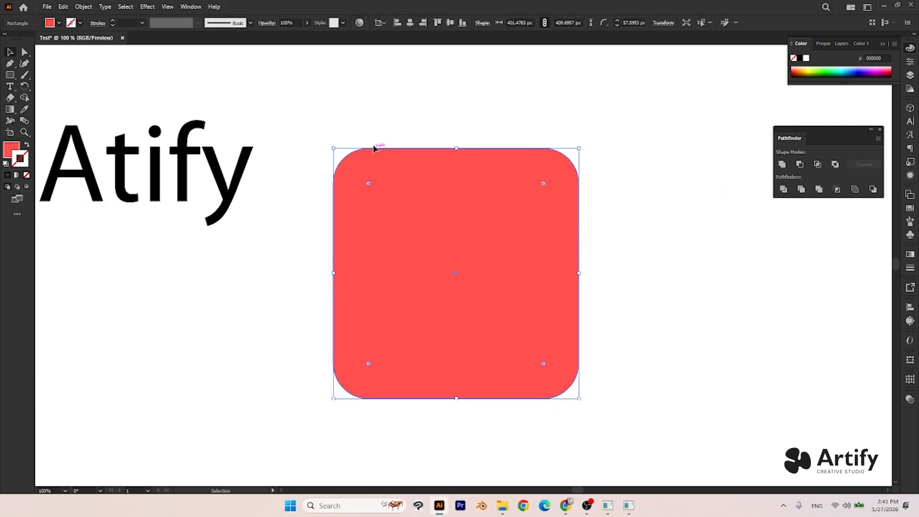
{"action": "left_click", "coordinate": [677, 276]}
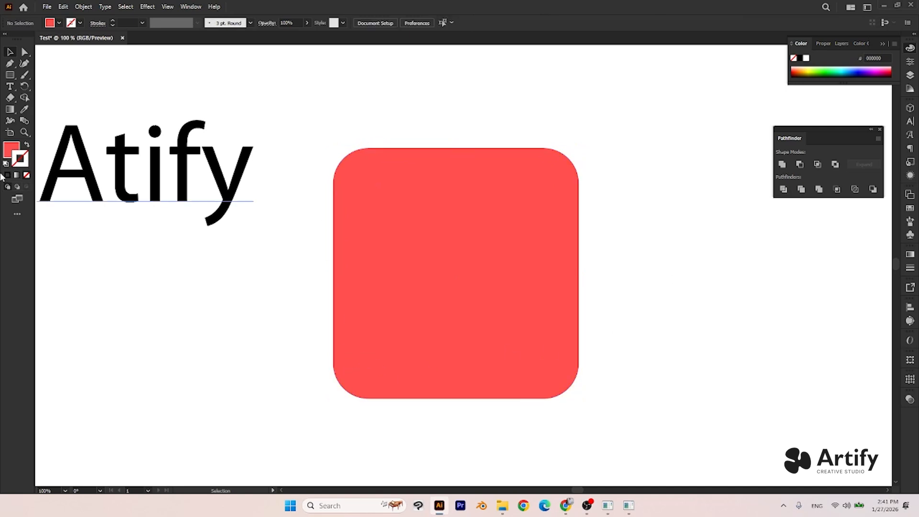
{"action": "left_click_drag", "start_coordinate": [395, 251], "coordinate": [420, 258]}
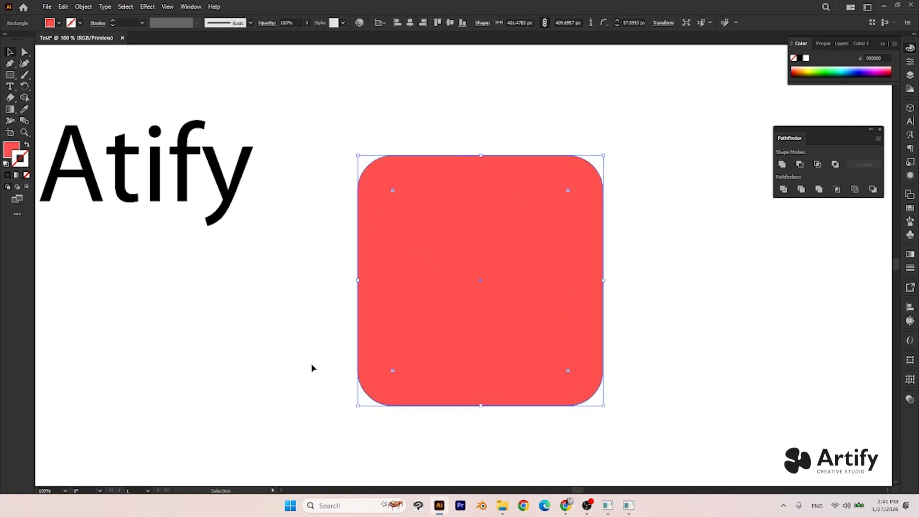
{"action": "left_click", "coordinate": [182, 288]}
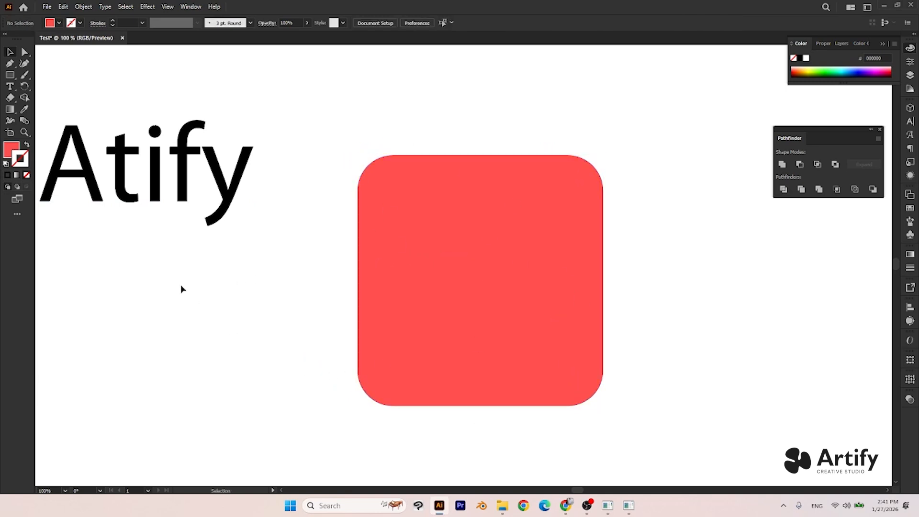
- Set the stroke colour to white FFFFFF and back to black 000000 while no object is selected
{"action": "double_click", "coordinate": [25, 160]}
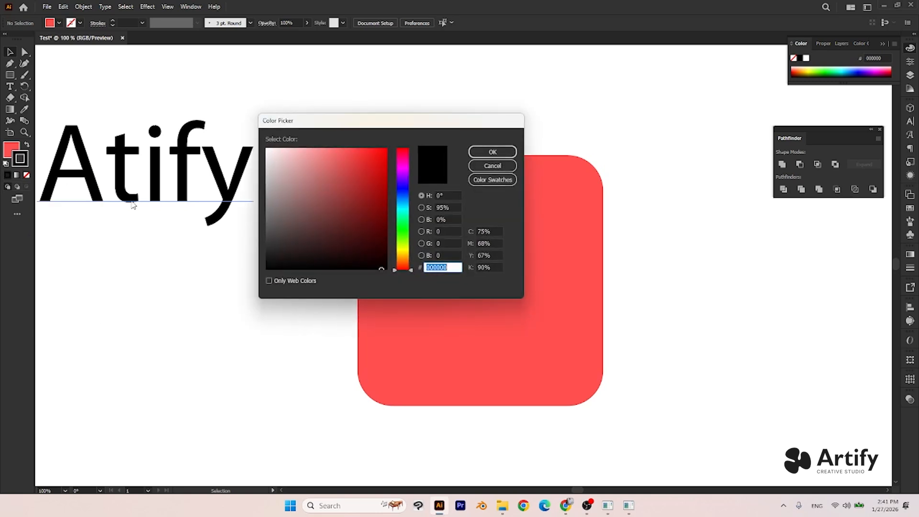
{"action": "mouse_move", "coordinate": [335, 240]}
{"action": "left_mouse_down"}
{"action": "mouse_move", "coordinate": [365, 174]}
{"action": "mouse_move", "coordinate": [268, 268]}
{"action": "left_mouse_up"}
{"action": "left_click", "coordinate": [493, 151]}
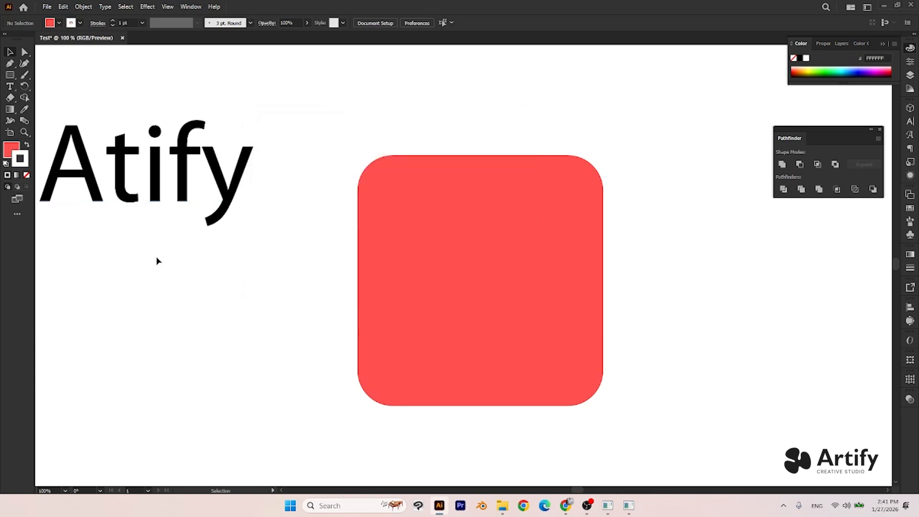
{"action": "double_click", "coordinate": [24, 162]}
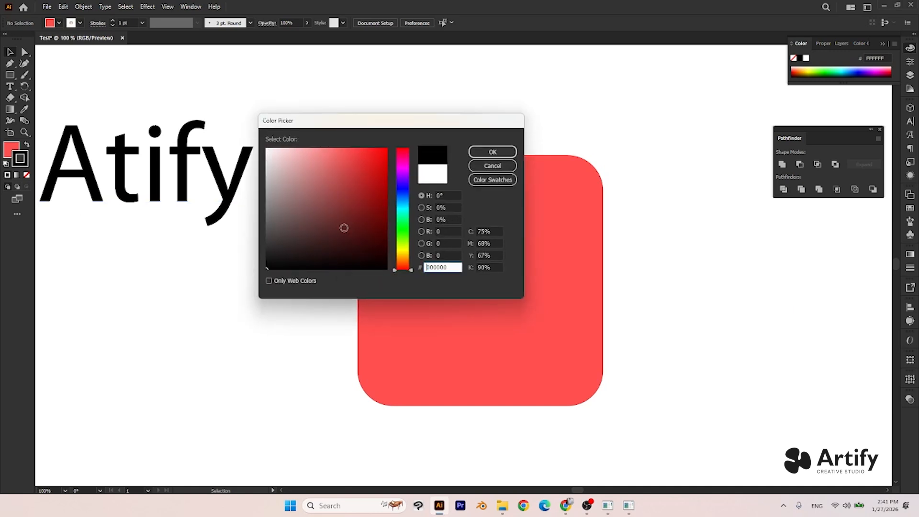
{"action": "left_click", "coordinate": [487, 152]}
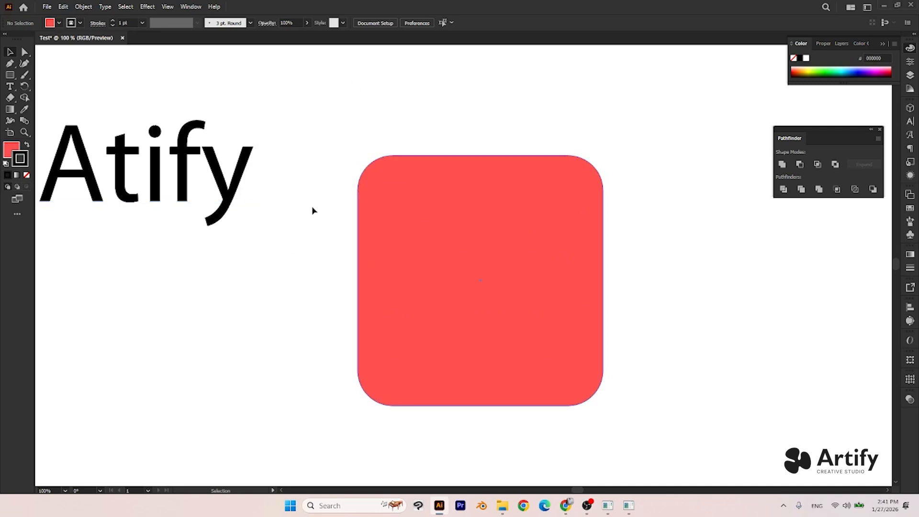
- Give the red rounded square a black 000000 stroke and deselect it
{"action": "left_click", "coordinate": [486, 258]}
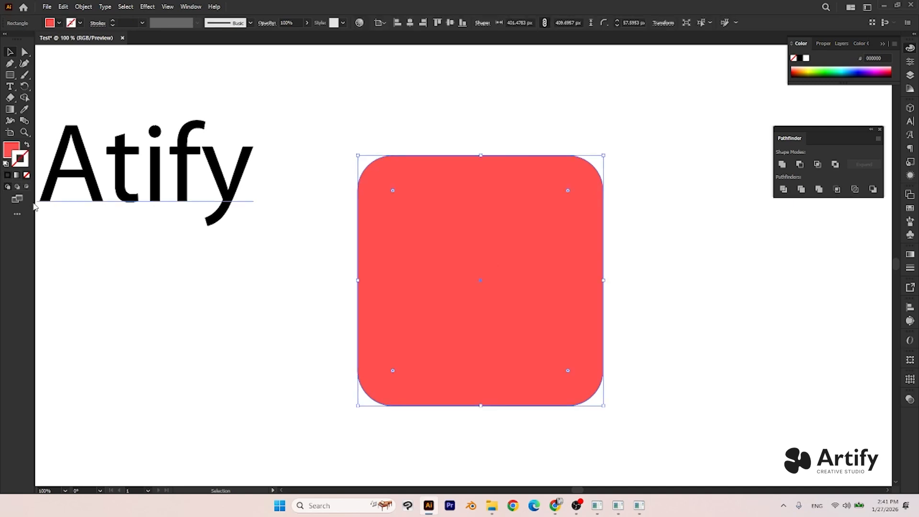
{"action": "double_click", "coordinate": [21, 161]}
{"action": "left_click_drag", "start_coordinate": [294, 230], "coordinate": [248, 282]}
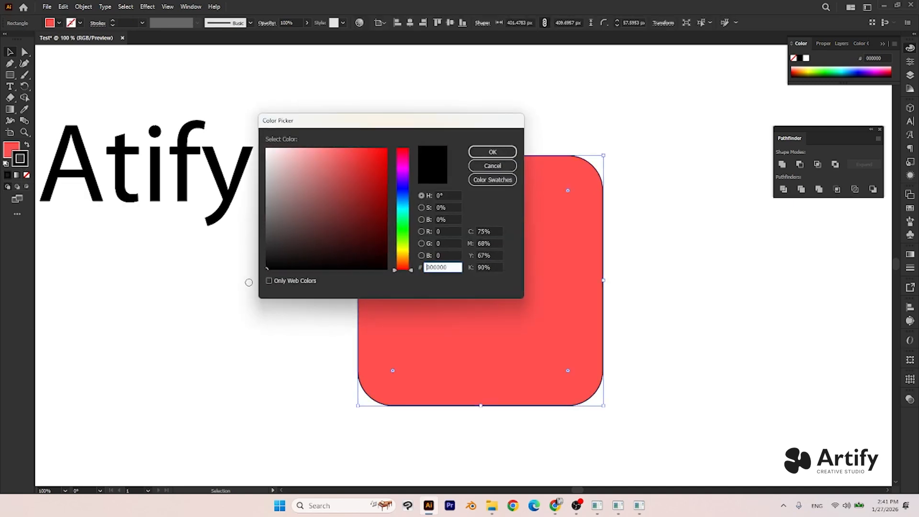
{"action": "left_click", "coordinate": [492, 152]}
{"action": "left_click", "coordinate": [297, 267]}
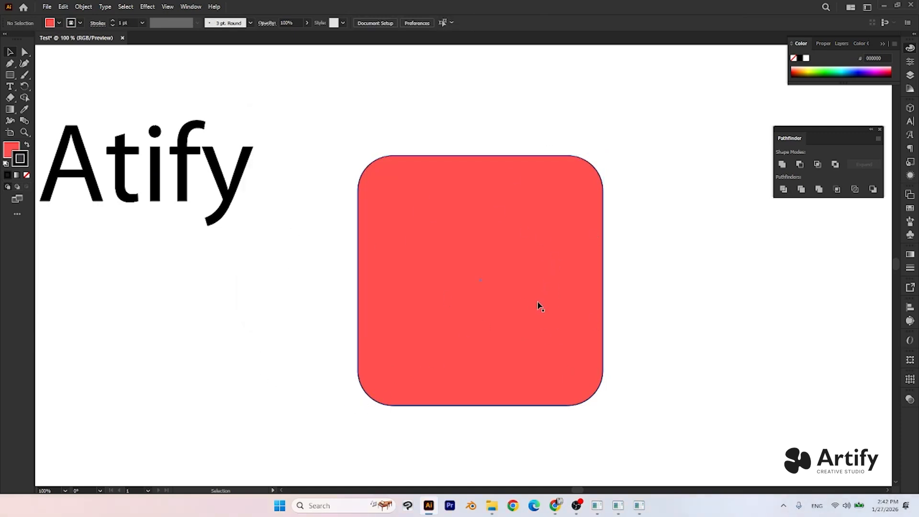
- Remove the red fill from the rounded square, keeping only its black outline
{"action": "left_click", "coordinate": [9, 152]}
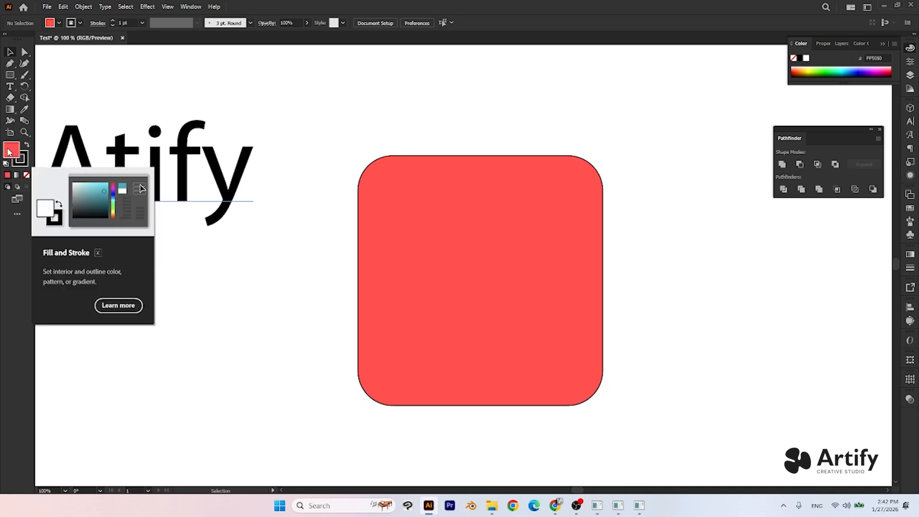
{"action": "left_click", "coordinate": [27, 176]}
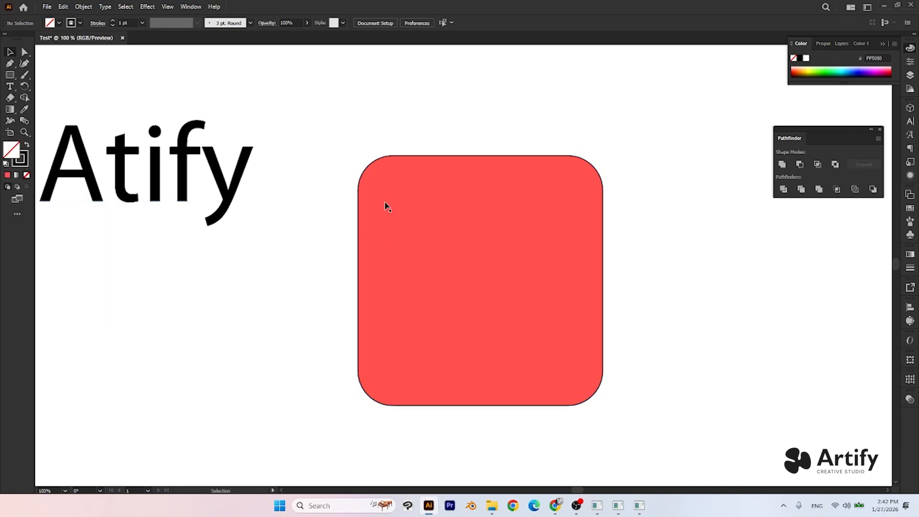
{"action": "left_click", "coordinate": [530, 319]}
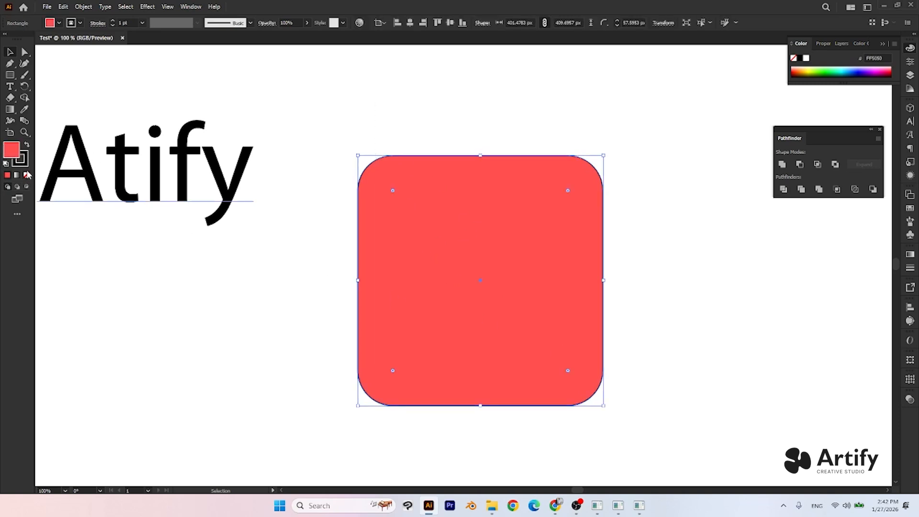
{"action": "left_click", "coordinate": [27, 175]}
{"action": "left_click", "coordinate": [200, 300]}
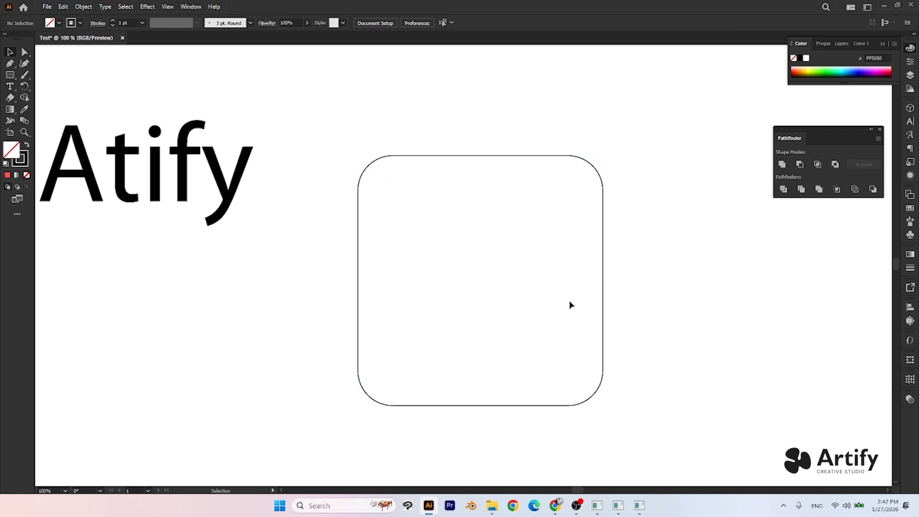
- Set the stroke weight of the unfilled rounded square to 20 pt and deselect it
{"action": "left_click_drag", "start_coordinate": [384, 127], "coordinate": [459, 227]}
{"action": "left_click", "coordinate": [359, 142]}
{"action": "left_click_drag", "start_coordinate": [335, 104], "coordinate": [472, 260]}
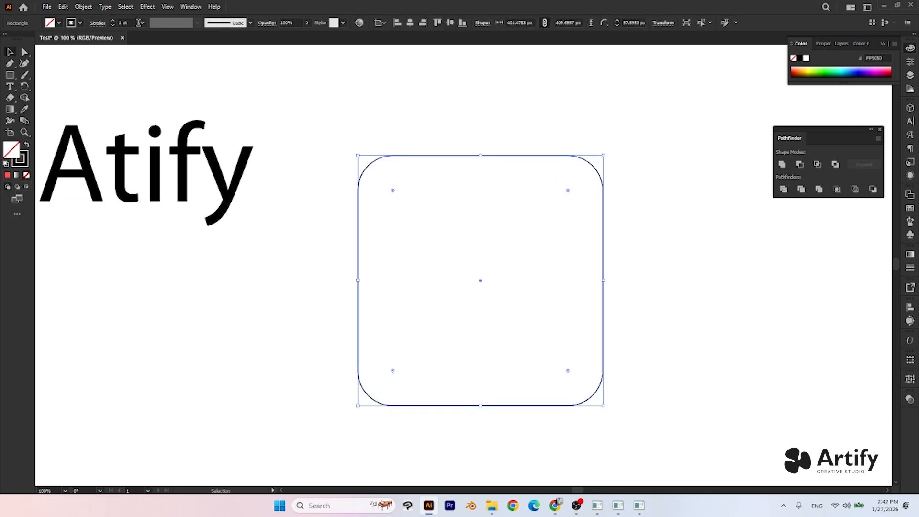
{"action": "left_click", "coordinate": [143, 23]}
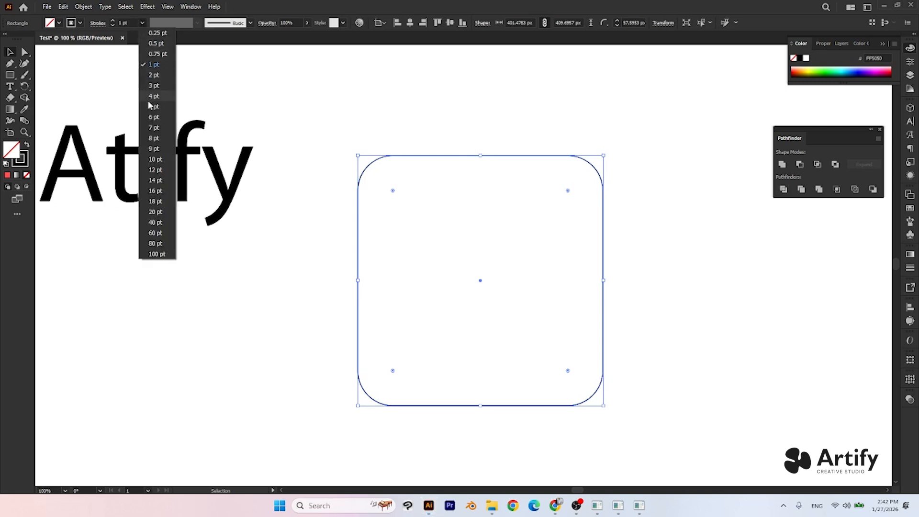
{"action": "left_click", "coordinate": [158, 214]}
{"action": "left_click", "coordinate": [206, 322]}
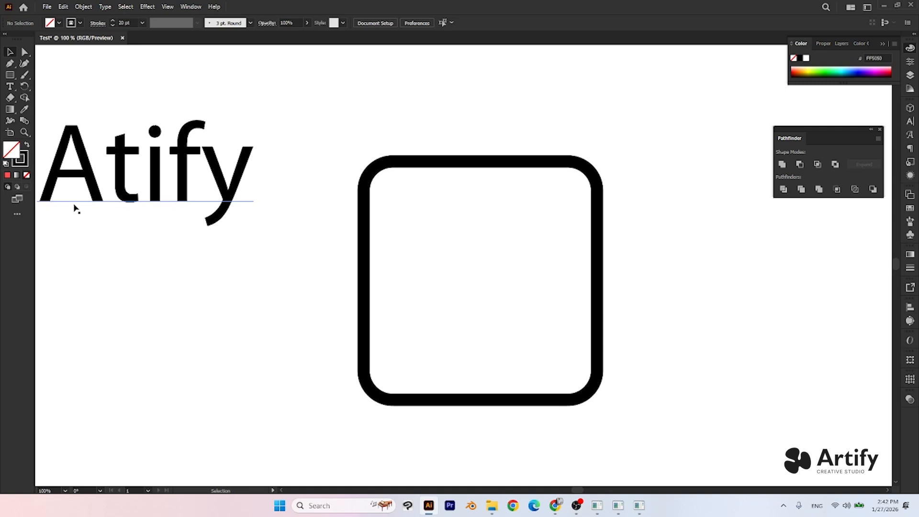
- Move the outlined rounded square closer to the lower end of the "Atify" text and deselect it
{"action": "scroll", "coordinate": [157, 210], "scroll_direction": "down", "scroll_amount": 1, "text": "alt"}
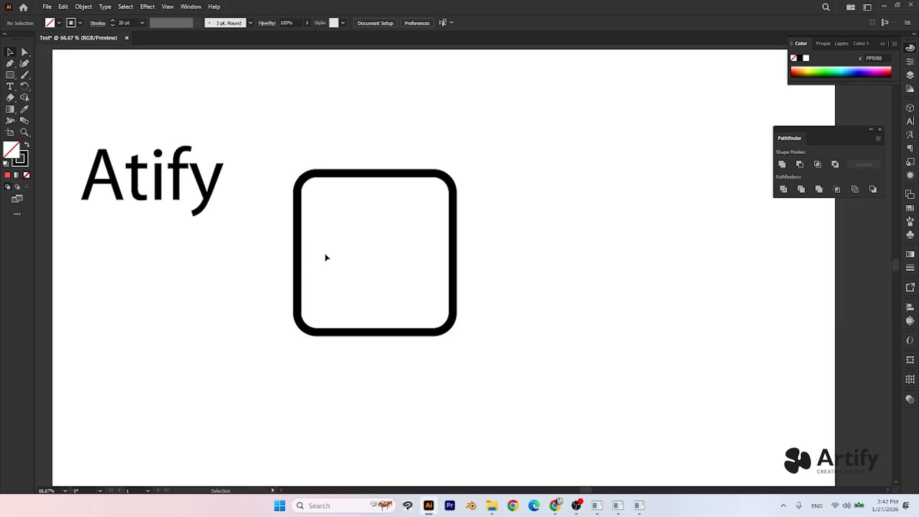
{"action": "left_click_drag", "start_coordinate": [301, 220], "coordinate": [266, 236]}
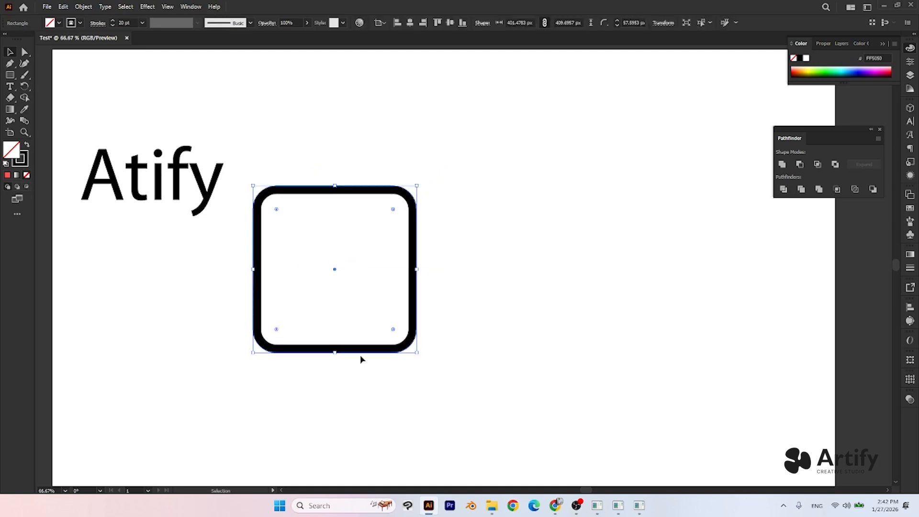
{"action": "left_click", "coordinate": [478, 263]}
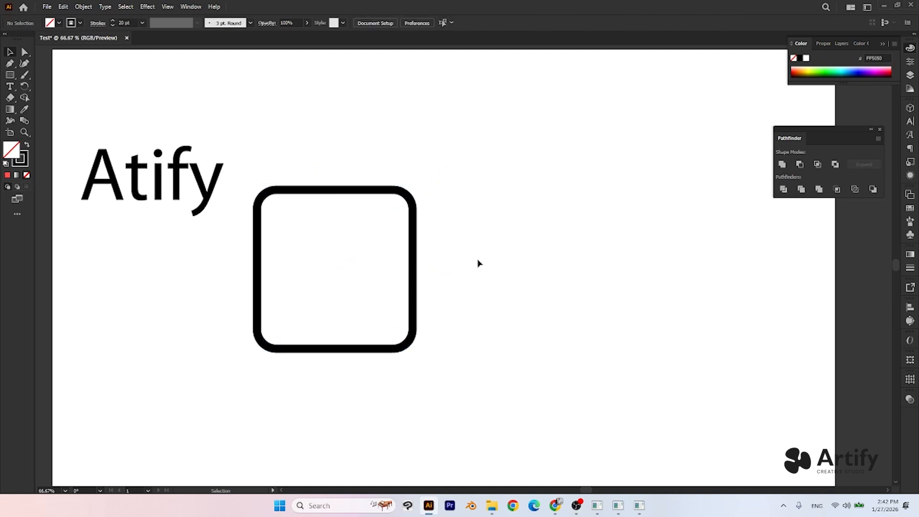
- Duplicate the outlined rounded square, place the copy directly above the original and deselect it
{"action": "left_click", "coordinate": [416, 251]}
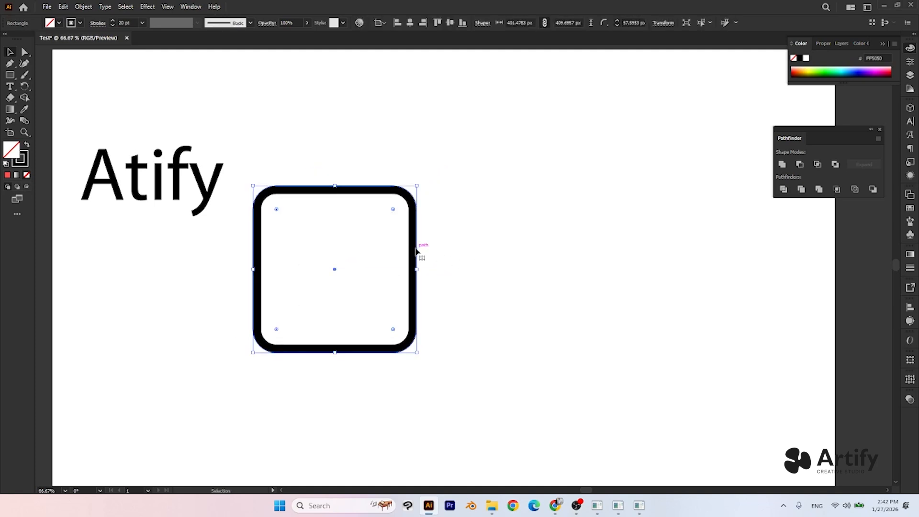
{"action": "left_click", "coordinate": [443, 242]}
{"action": "left_click_drag", "start_coordinate": [245, 128], "coordinate": [335, 260]}
{"action": "key", "text": "a"}
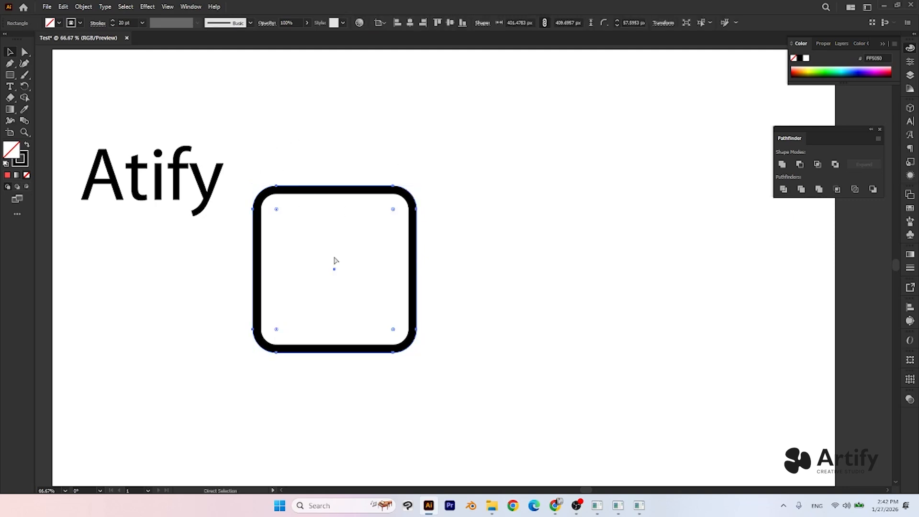
{"action": "left_click_drag", "start_coordinate": [334, 261], "coordinate": [543, 201]}
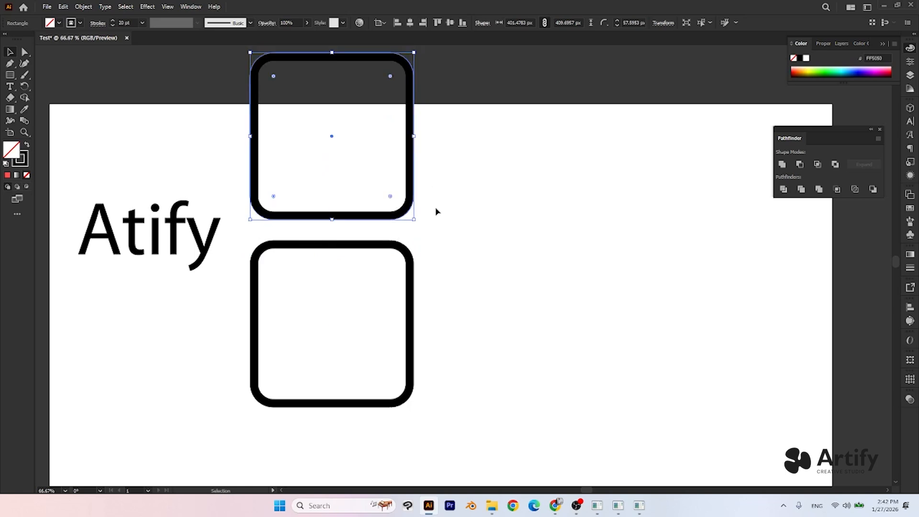
{"action": "scroll", "coordinate": [435, 207], "scroll_direction": "down", "scroll_amount": 3}
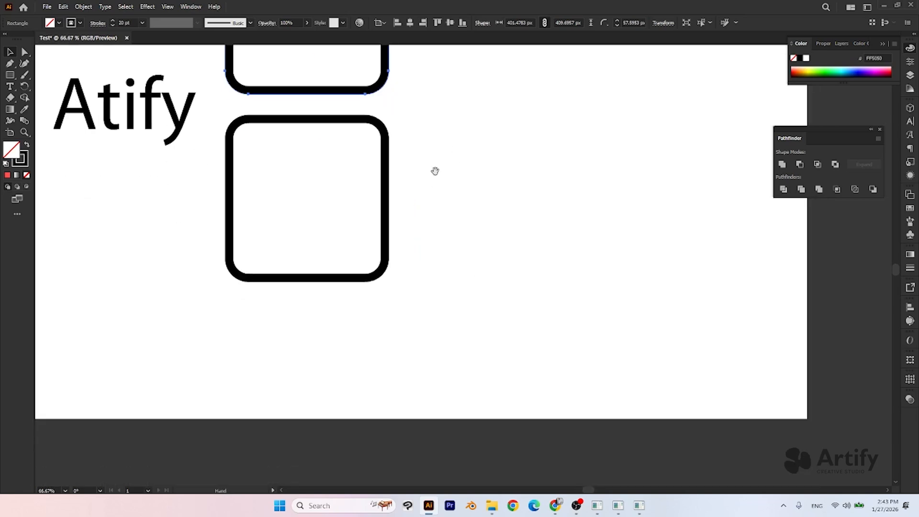
{"action": "left_click", "coordinate": [435, 171]}
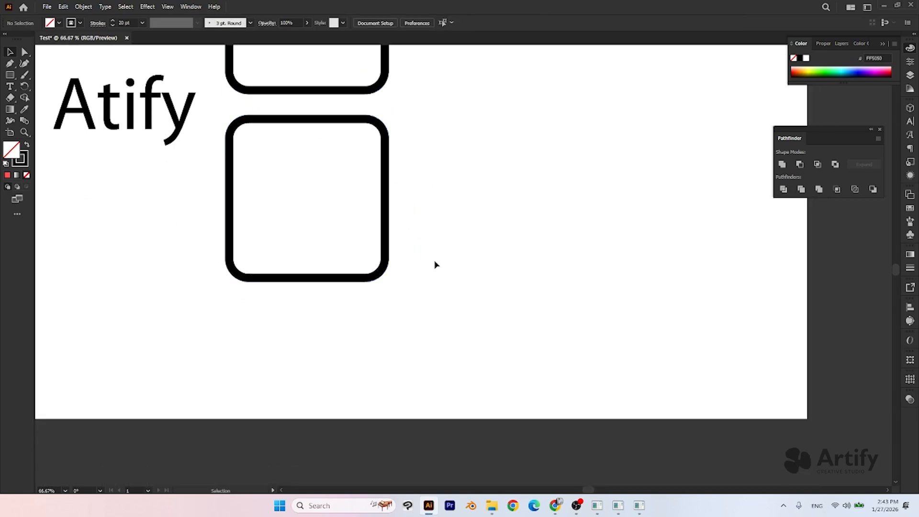
- Try placing another copy of the lower outlined square to its right and undo it
{"action": "left_click_drag", "start_coordinate": [414, 112], "coordinate": [200, 331]}
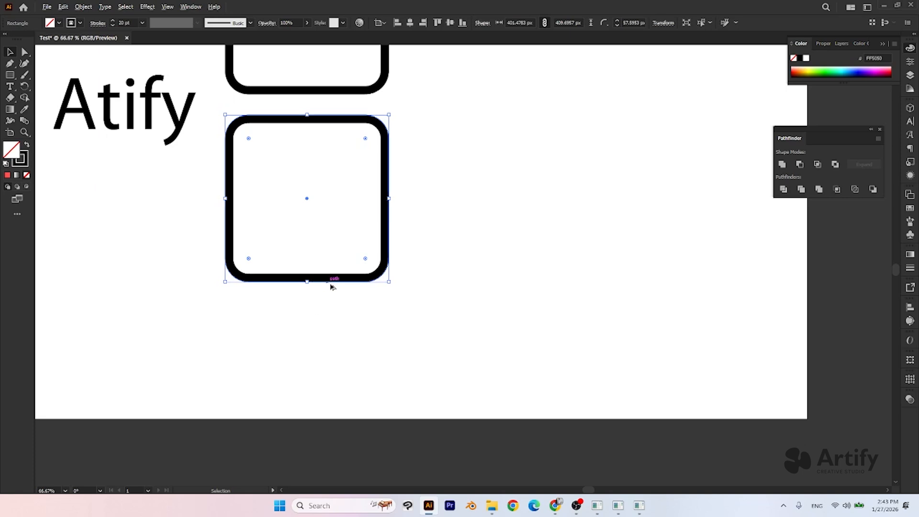
{"action": "left_click_drag", "start_coordinate": [324, 282], "coordinate": [550, 272]}
{"action": "key", "text": "ctrl+z"}
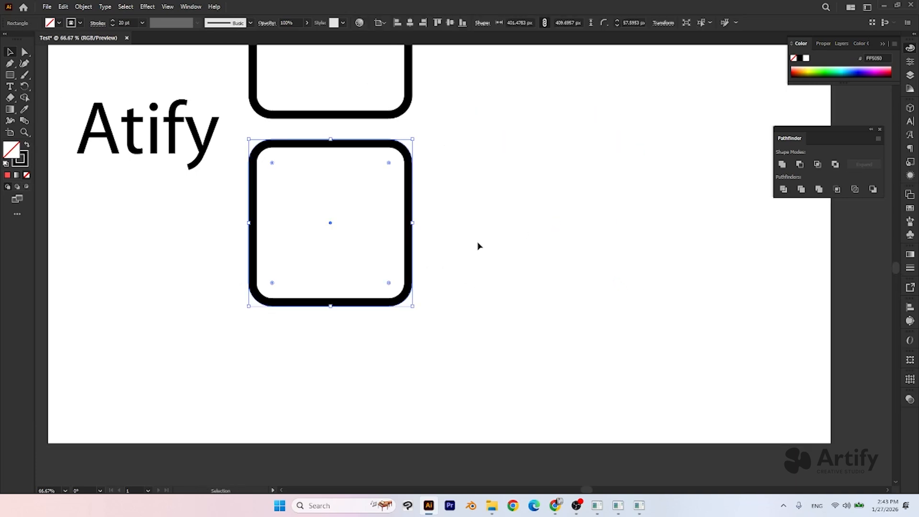
- Duplicate the lower outlined rounded square to its right, level with the original, and deselect it
{"action": "left_click", "coordinate": [420, 253]}
{"action": "left_click_drag", "start_coordinate": [413, 252], "coordinate": [631, 252]}
{"action": "left_click", "coordinate": [588, 345]}
{"action": "left_click_drag", "start_coordinate": [531, 216], "coordinate": [531, 248]}
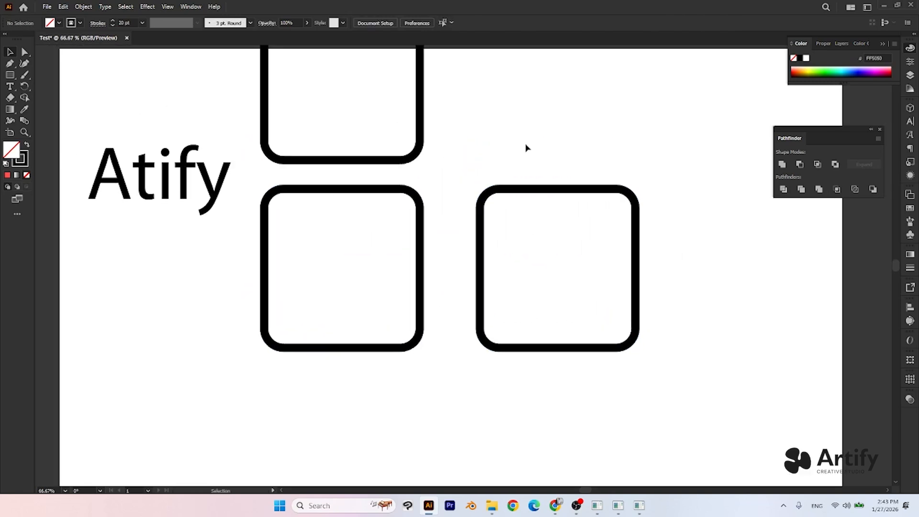
- Undo the recent duplications until only the original outlined square remains
{"action": "key", "text": "a"}
{"action": "key", "text": "ctrl+z"}
{"action": "key", "text": "ctrl+z"}
{"action": "key", "text": "ctrl+z"}
{"action": "key", "text": "ctrl+z"}
{"action": "key", "text": "ctrl+z"}
{"action": "key", "text": "v"}
{"action": "left_click", "coordinate": [513, 166]}
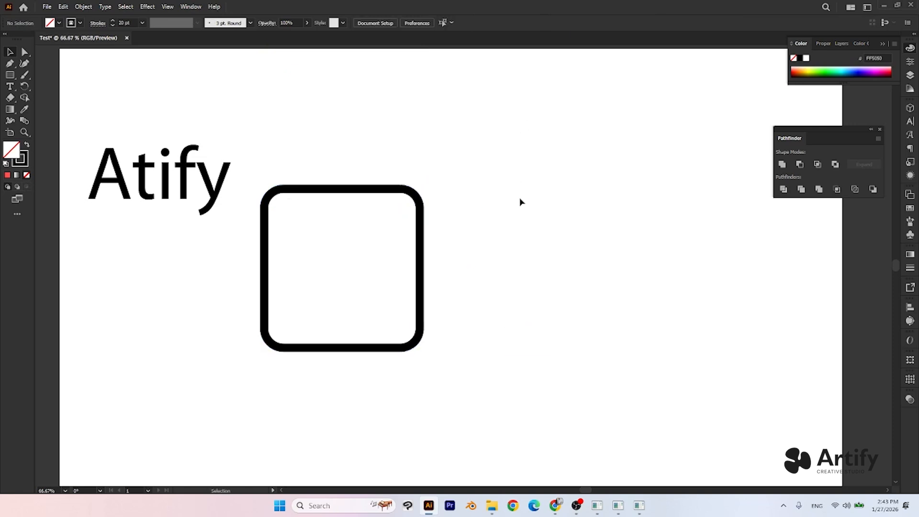
- Redo the undone duplications of the outlined square and select the right-hand copy
{"action": "key", "text": "ctrl+shift+z"}
{"action": "key", "text": "ctrl+shift+z"}
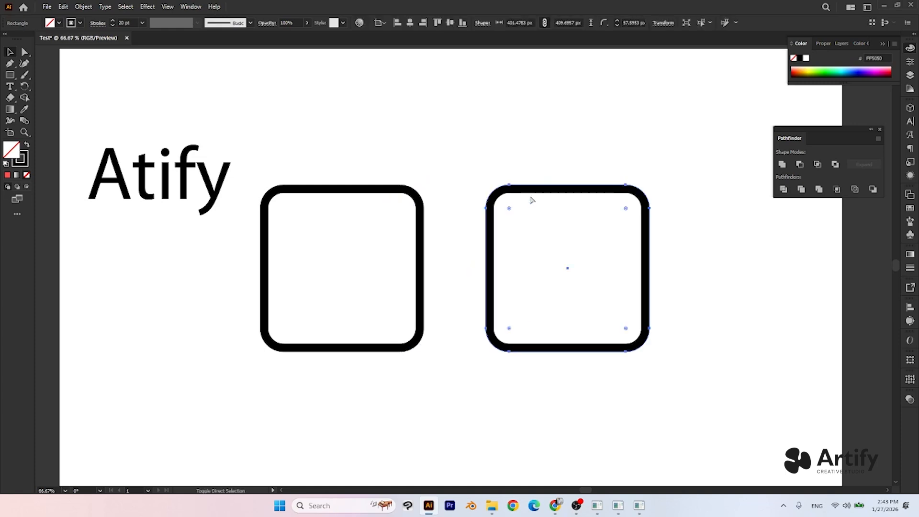
{"action": "key", "text": "ctrl+shift+z"}
{"action": "key", "text": "ctrl+shift+z"}
{"action": "key", "text": "ctrl+shift+z"}
{"action": "left_click_drag", "start_coordinate": [520, 188], "coordinate": [521, 192]}
- Delete the extra outlined square above the original
{"action": "scroll", "coordinate": [412, 153], "scroll_direction": "up", "scroll_amount": 2}
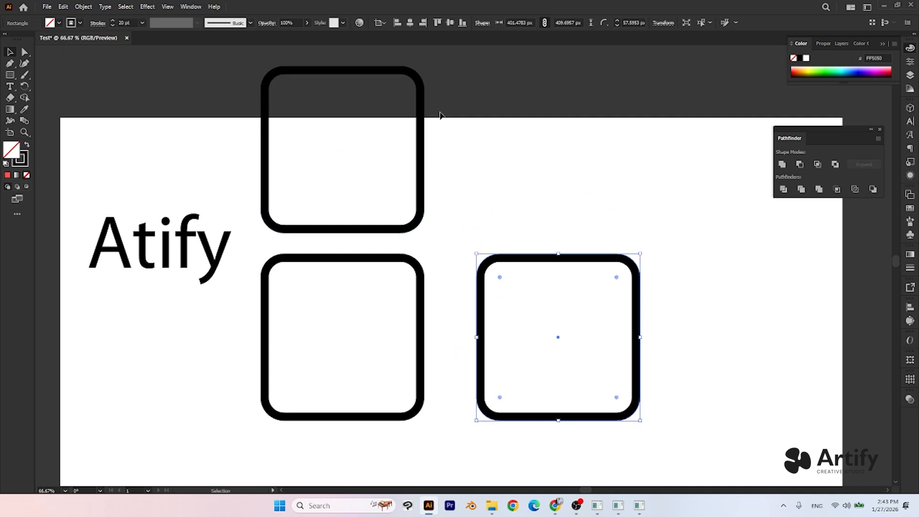
{"action": "left_click_drag", "start_coordinate": [471, 80], "coordinate": [359, 145]}
{"action": "scroll", "coordinate": [451, 220], "scroll_direction": "down", "scroll_amount": 2}
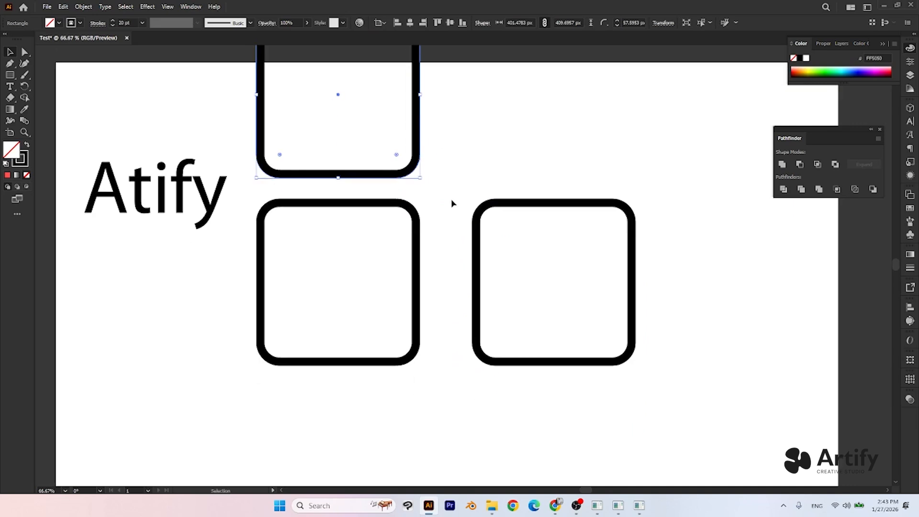
{"action": "key", "text": "Delete"}
- Fill the right-hand outlined square with red DD3C3C
{"action": "left_click_drag", "start_coordinate": [492, 274], "coordinate": [498, 248]}
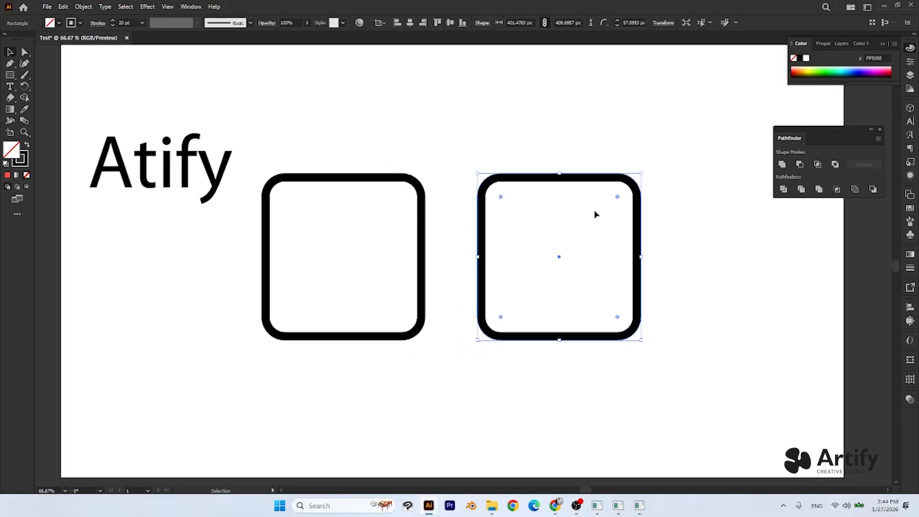
{"action": "double_click", "coordinate": [17, 153]}
{"action": "left_click_drag", "start_coordinate": [363, 149], "coordinate": [354, 165]}
{"action": "left_click", "coordinate": [493, 151]}
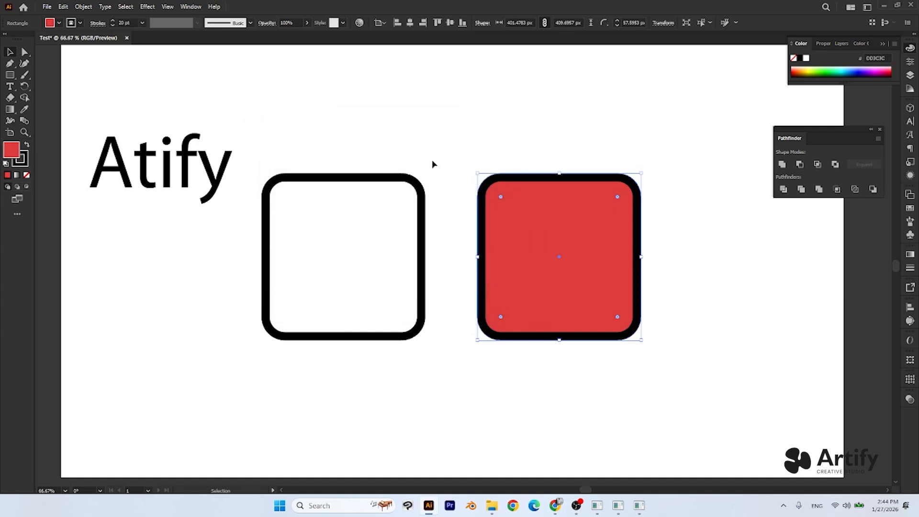
- Remove the black stroke from the red square and move it closer to the outlined square
{"action": "left_click", "coordinate": [25, 162]}
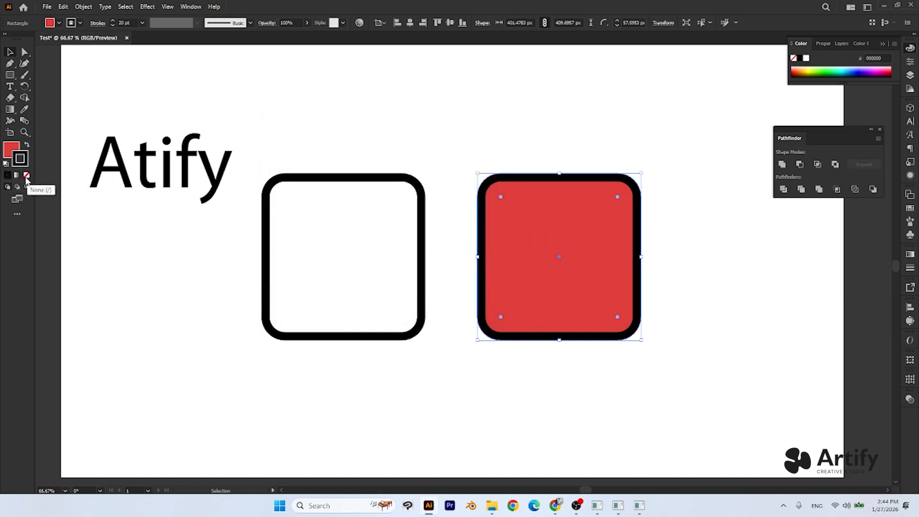
{"action": "left_click", "coordinate": [27, 179]}
{"action": "left_click_drag", "start_coordinate": [544, 242], "coordinate": [512, 242]}
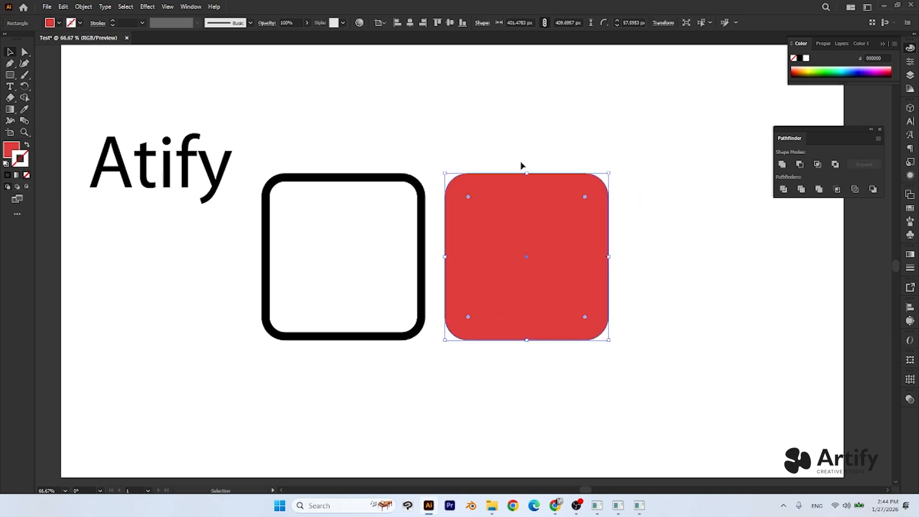
- Shift the outlined square and the red square left towards the "Atify" text, keeping a small gap between them
{"action": "left_click", "coordinate": [445, 121]}
{"action": "left_click_drag", "start_coordinate": [421, 204], "coordinate": [382, 203]}
{"action": "left_click_drag", "start_coordinate": [527, 220], "coordinate": [442, 194]}
{"action": "left_click", "coordinate": [498, 261]}
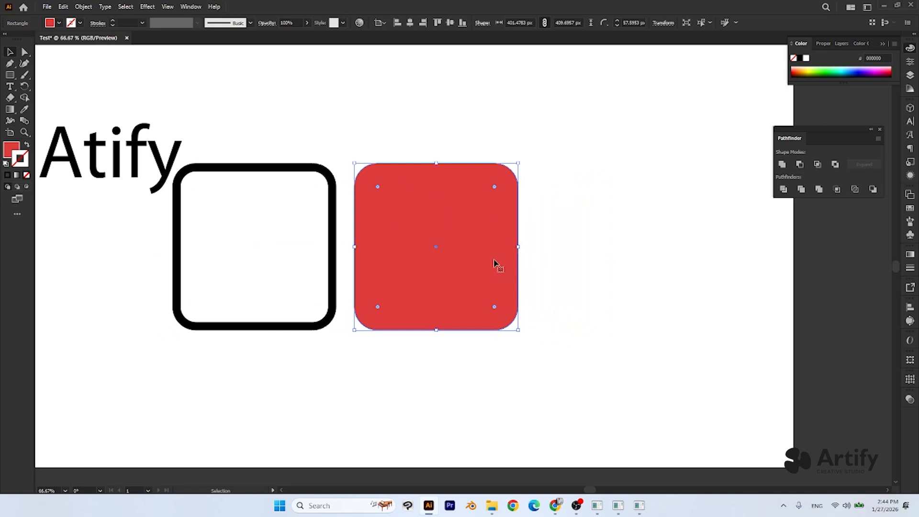
- Duplicate the red square to its right with a small gap and select the copy
{"action": "key", "text": "ctrl+shift+a"}
{"action": "left_click_drag", "start_coordinate": [402, 269], "coordinate": [591, 266]}
{"action": "left_click", "coordinate": [533, 139]}
{"action": "left_click", "coordinate": [629, 211]}
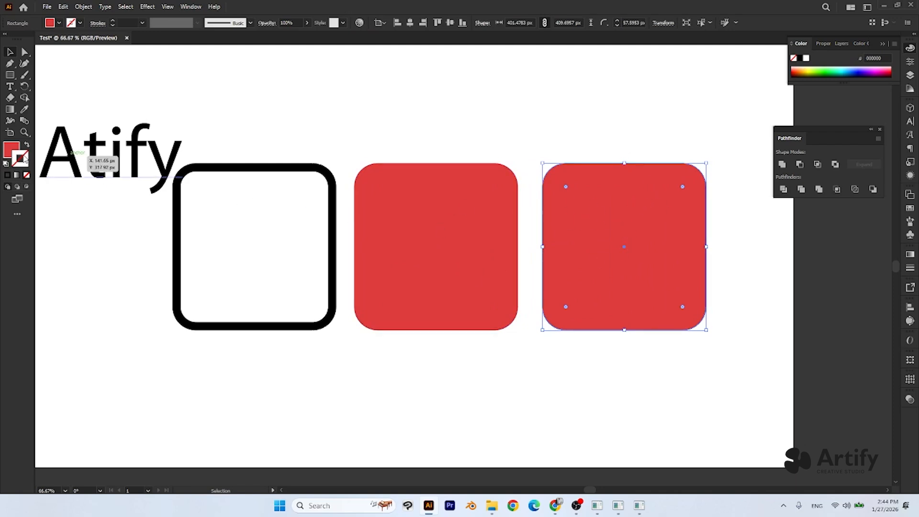
- Give the second red square a near-black 0C0C0C stroke, set its weight to 9 pt and deselect it
{"action": "double_click", "coordinate": [21, 158]}
{"action": "left_click", "coordinate": [267, 268]}
{"action": "left_click", "coordinate": [485, 152]}
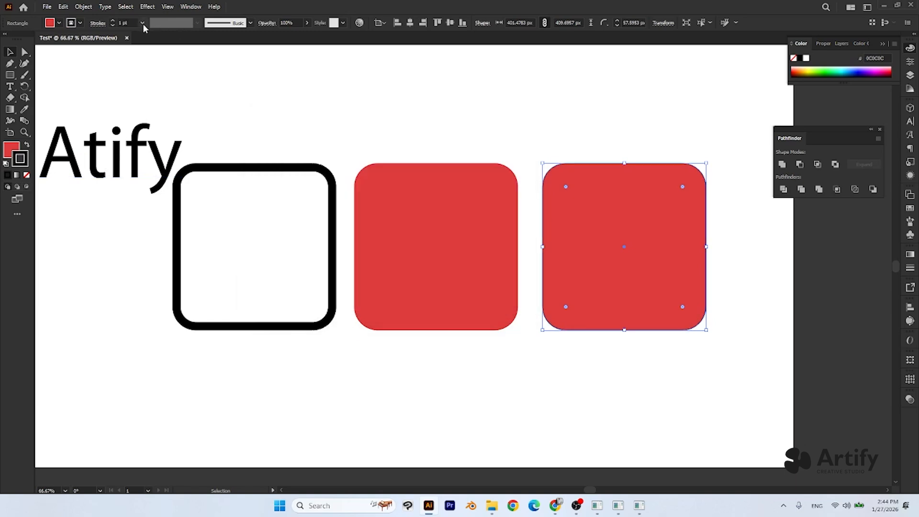
{"action": "left_click", "coordinate": [142, 23]}
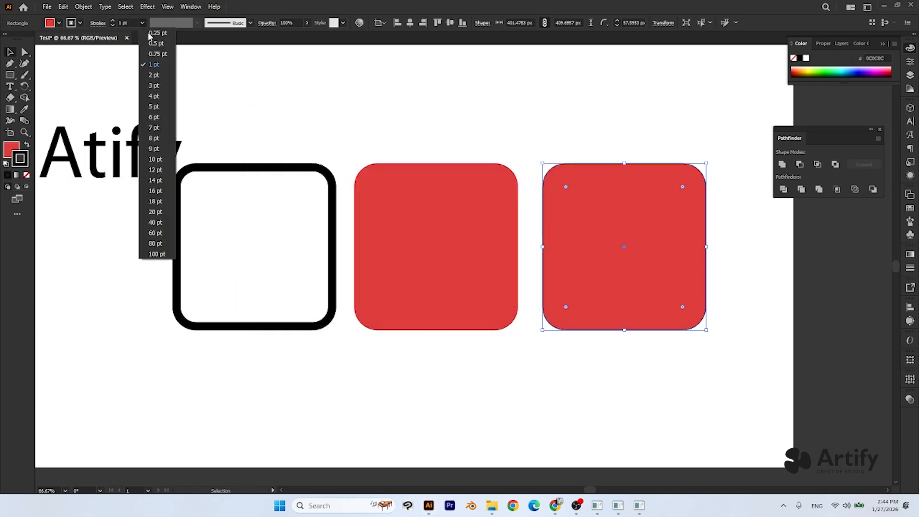
{"action": "left_click", "coordinate": [160, 148]}
{"action": "left_click", "coordinate": [530, 169]}
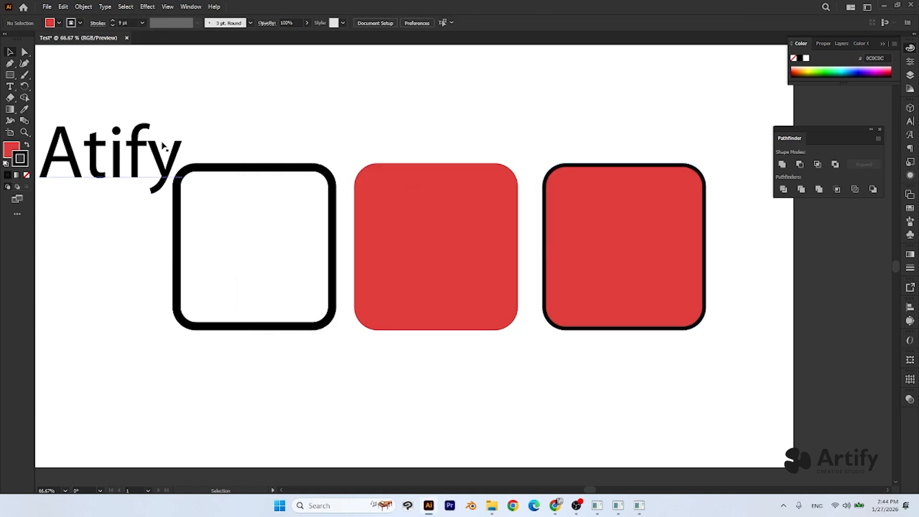
- Move all three rounded squares together so the row sits clear below the "Atify" text, and deselect them
{"action": "left_click_drag", "start_coordinate": [184, 117], "coordinate": [265, 158]}
{"action": "left_click_drag", "start_coordinate": [204, 206], "coordinate": [204, 124]}
{"action": "left_click_drag", "start_coordinate": [329, 173], "coordinate": [744, 244]}
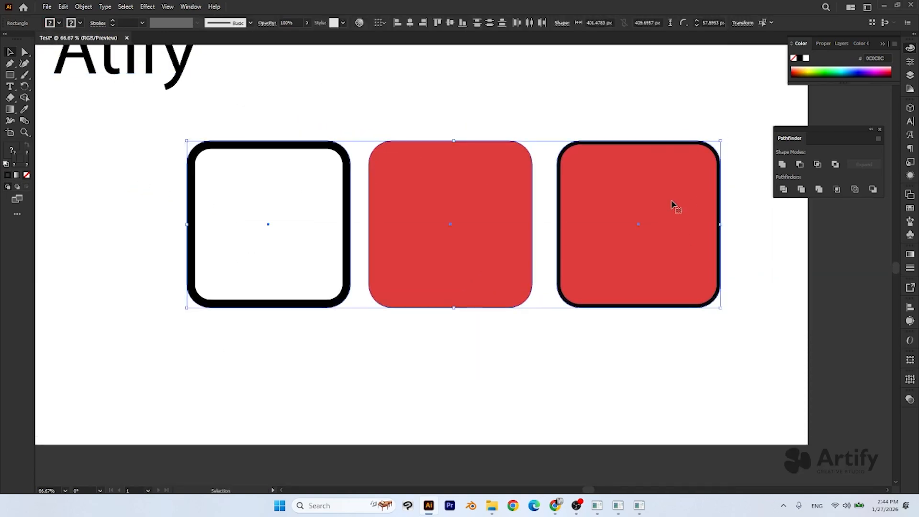
{"action": "left_click_drag", "start_coordinate": [675, 203], "coordinate": [622, 232]}
{"action": "left_click", "coordinate": [408, 131]}
{"action": "scroll", "coordinate": [272, 148], "scroll_direction": "left", "scroll_amount": 3}
- Compare the stroke-only, fill-only and fill-with-stroke squares by selecting each one in turn
{"action": "left_click_drag", "start_coordinate": [272, 148], "coordinate": [306, 269]}
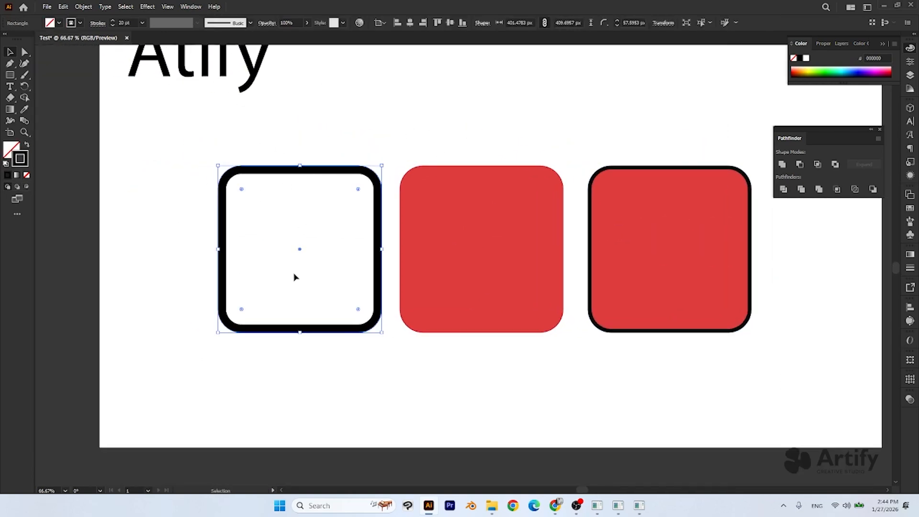
{"action": "left_click", "coordinate": [307, 136]}
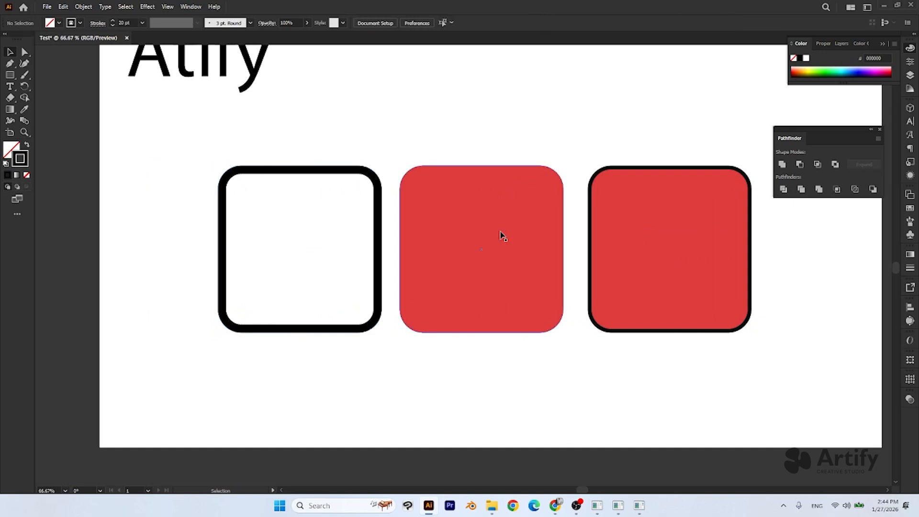
{"action": "left_click", "coordinate": [482, 242]}
{"action": "key", "text": "space"}
{"action": "left_click_drag", "start_coordinate": [588, 155], "coordinate": [566, 147]}
{"action": "left_click", "coordinate": [623, 215]}
{"action": "key", "text": "space"}
{"action": "left_click_drag", "start_coordinate": [626, 228], "coordinate": [643, 257]}
{"action": "left_click", "coordinate": [482, 138]}
{"action": "key", "text": "space"}
{"action": "mouse_move", "coordinate": [423, 249]}
{"action": "left_mouse_down"}
{"action": "mouse_move", "coordinate": [427, 264]}
{"action": "mouse_move", "coordinate": [422, 243]}
{"action": "left_mouse_up"}
- Try moving the middle red square up out of the row and undo its moves
{"action": "left_click_drag", "start_coordinate": [488, 289], "coordinate": [505, 271]}
{"action": "key", "text": "a"}
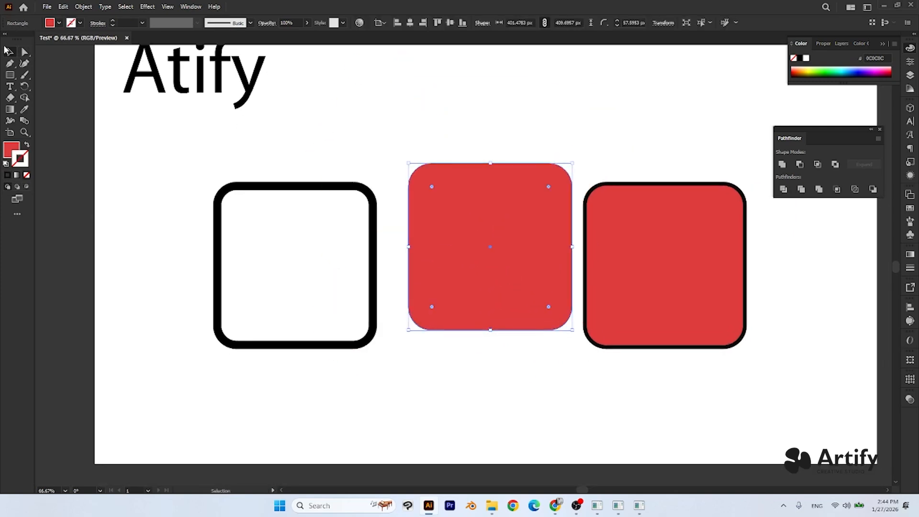
{"action": "mouse_move", "coordinate": [480, 219]}
{"action": "left_mouse_down"}
{"action": "mouse_move", "coordinate": [511, 225]}
{"action": "mouse_move", "coordinate": [489, 234]}
{"action": "left_mouse_up"}
{"action": "key", "text": "ctrl+z"}
{"action": "key", "text": "ctrl+z"}
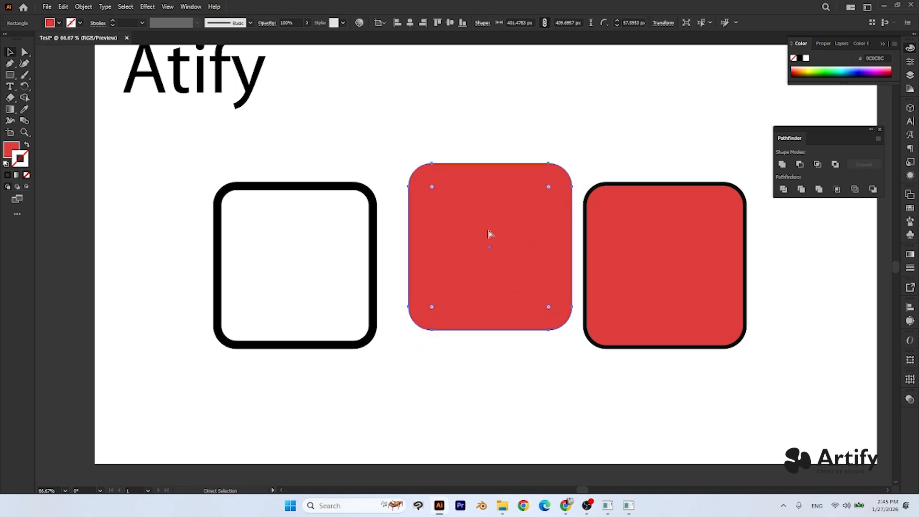
{"action": "key", "text": "space"}
{"action": "left_click_drag", "start_coordinate": [500, 143], "coordinate": [473, 203]}
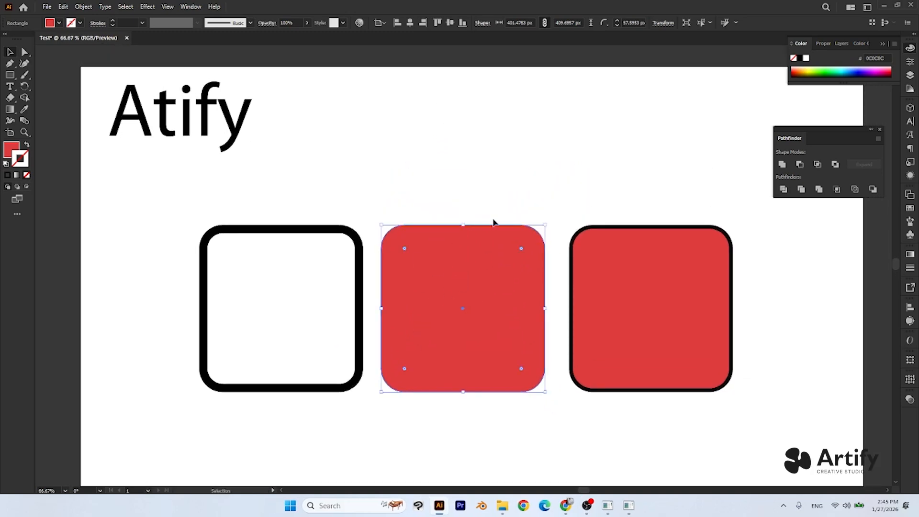
- Move the middle red square slightly down and the black-stroked red square farther right, and deselect them
{"action": "mouse_move", "coordinate": [470, 289]}
{"action": "left_mouse_down"}
{"action": "mouse_move", "coordinate": [466, 221]}
{"action": "mouse_move", "coordinate": [421, 196]}
{"action": "mouse_move", "coordinate": [478, 238]}
{"action": "mouse_move", "coordinate": [480, 136]}
{"action": "mouse_move", "coordinate": [477, 380]}
{"action": "mouse_move", "coordinate": [478, 154]}
{"action": "mouse_move", "coordinate": [480, 277]}
{"action": "mouse_move", "coordinate": [467, 296]}
{"action": "left_mouse_up"}
{"action": "left_click_drag", "start_coordinate": [656, 313], "coordinate": [578, 290]}
{"action": "left_click_drag", "start_coordinate": [576, 289], "coordinate": [721, 314]}
{"action": "left_click", "coordinate": [237, 255]}
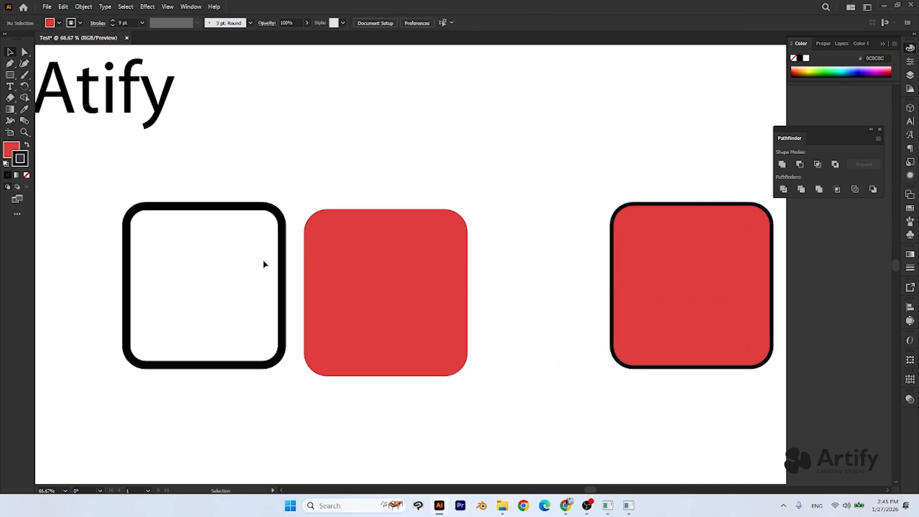
- Move the outlined rounded square off the artboard, beneath the small white and black squares, and deselect it
{"action": "left_click", "coordinate": [281, 268]}
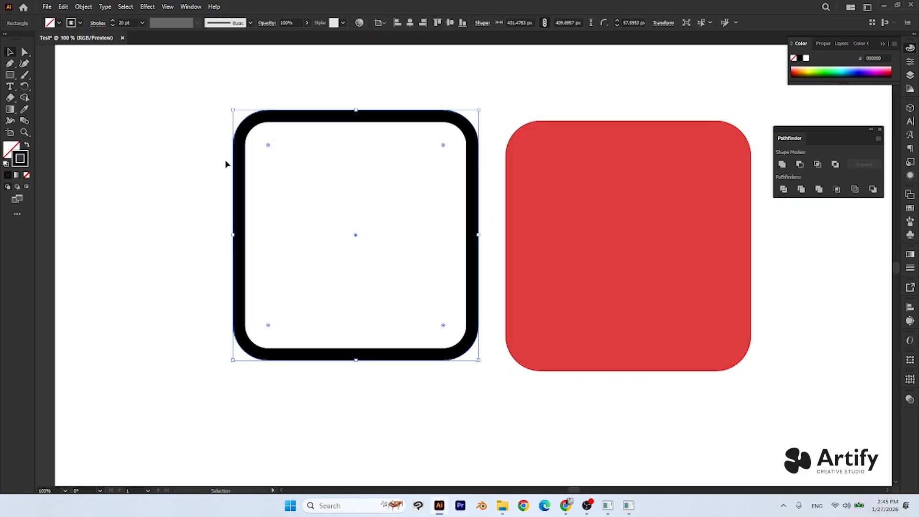
{"action": "left_click", "coordinate": [364, 84]}
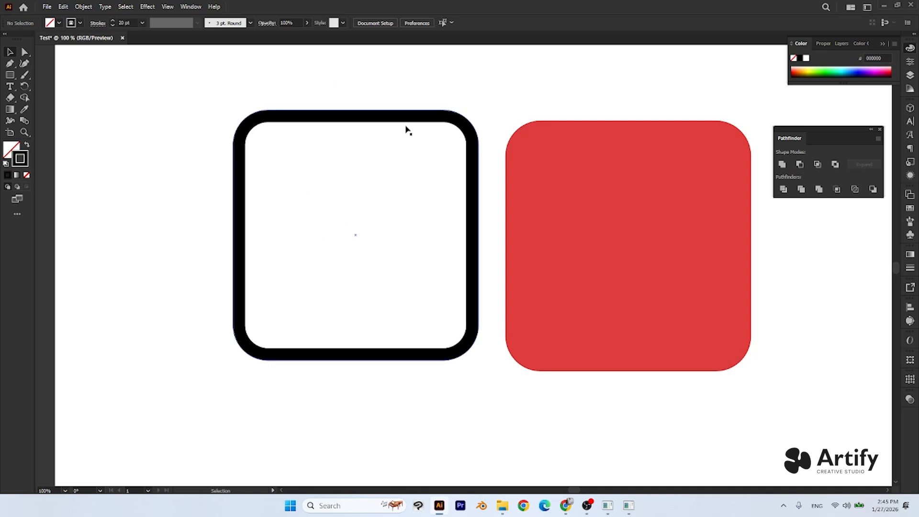
{"action": "left_click_drag", "start_coordinate": [293, 250], "coordinate": [541, 298]}
{"action": "scroll", "coordinate": [541, 298], "scroll_direction": "down", "scroll_amount": 1}
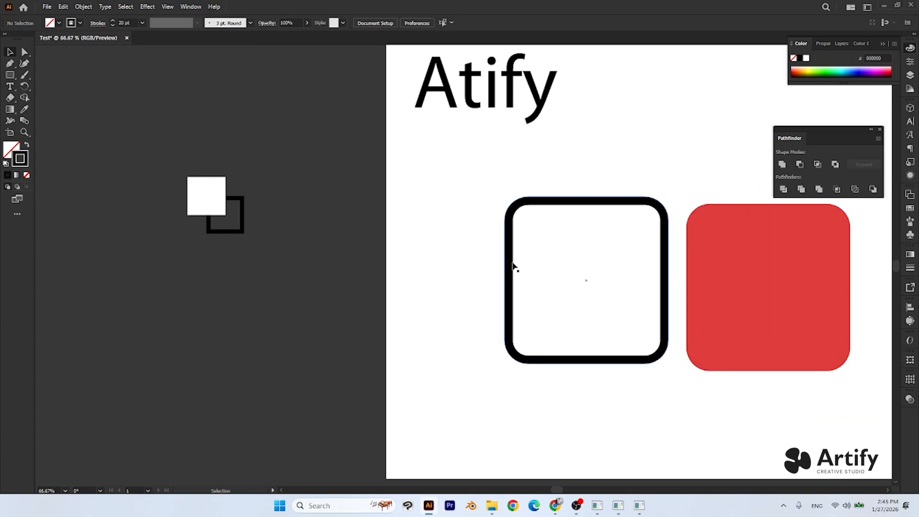
{"action": "left_click_drag", "start_coordinate": [507, 268], "coordinate": [183, 323]}
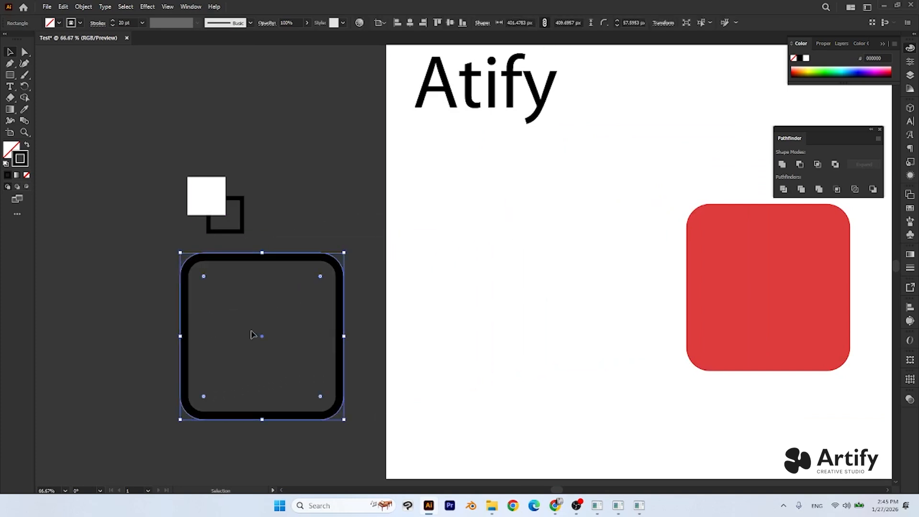
{"action": "left_click_drag", "start_coordinate": [359, 354], "coordinate": [404, 279]}
{"action": "left_click", "coordinate": [292, 239]}
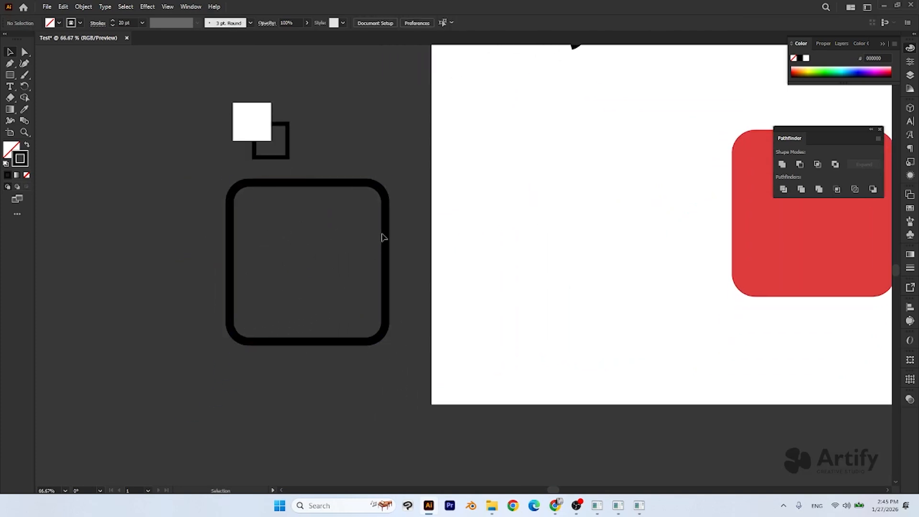
- Move the outlined rounded square back onto the artboard below the "Atify" text and deselect it
{"action": "left_click_drag", "start_coordinate": [375, 245], "coordinate": [256, 283]}
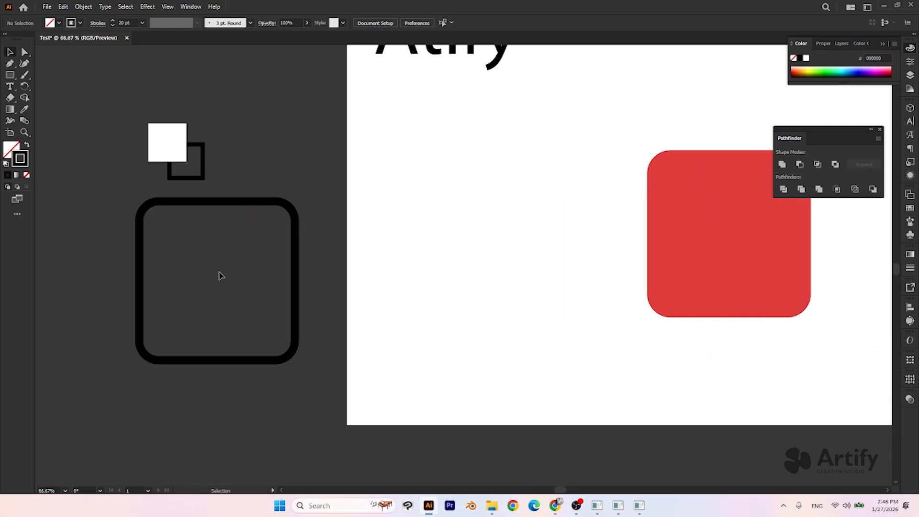
{"action": "left_click", "coordinate": [248, 205]}
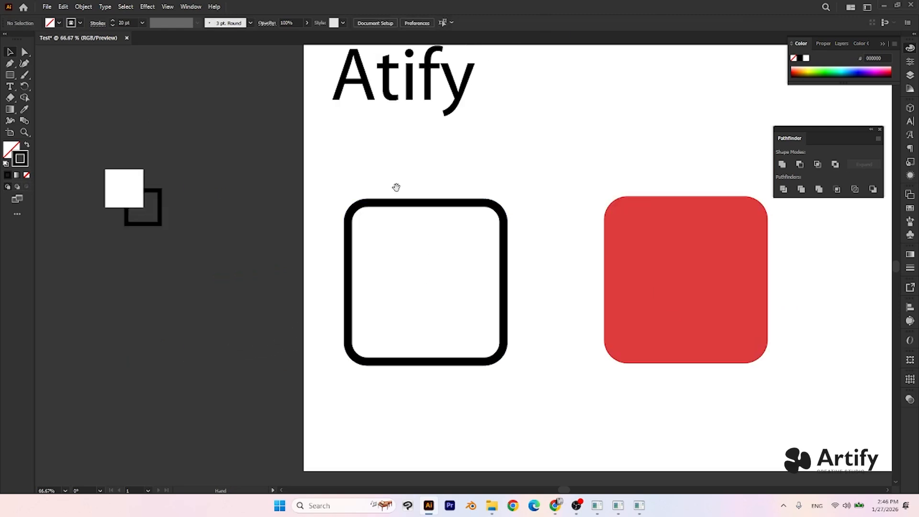
- Select the outlined rounded square below the "Atify" text and align its stroke to the center of its path
{"action": "scroll", "coordinate": [396, 187], "scroll_direction": "down", "scroll_amount": 1}
{"action": "left_click", "coordinate": [400, 182]}
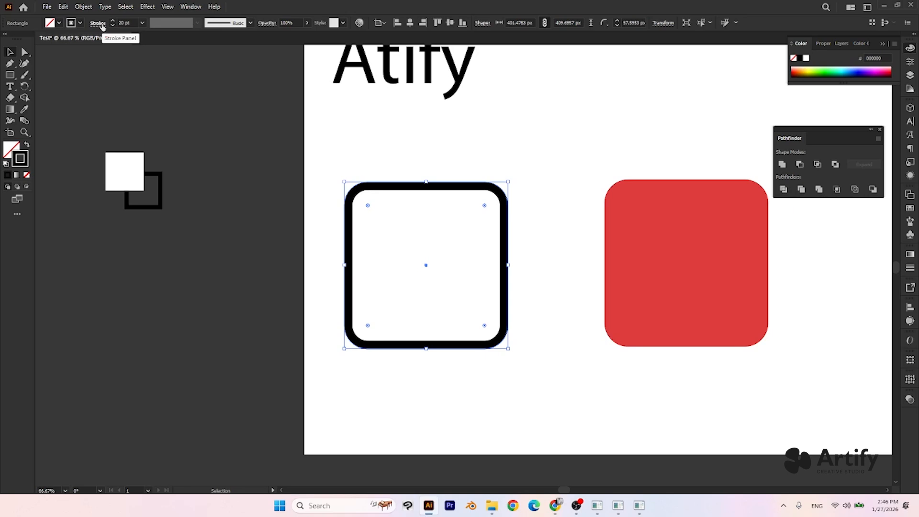
{"action": "left_click", "coordinate": [450, 157]}
{"action": "left_click_drag", "start_coordinate": [371, 145], "coordinate": [429, 241]}
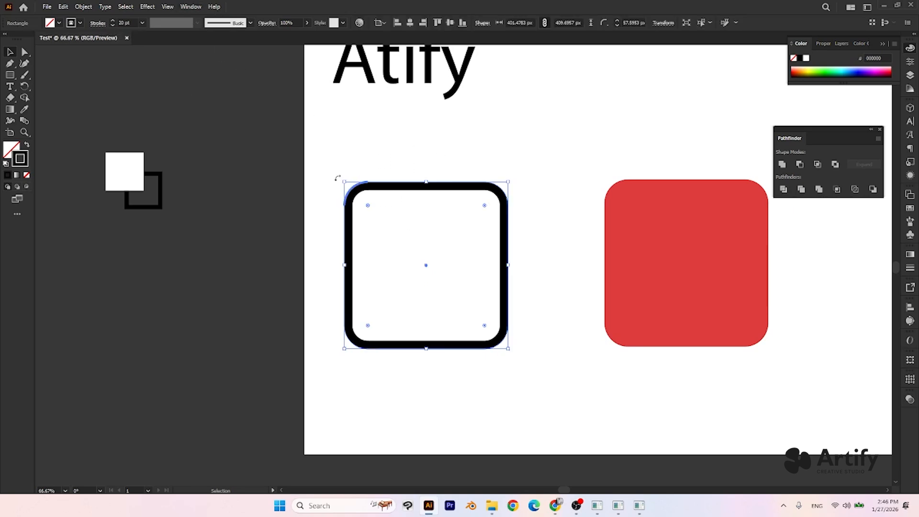
{"action": "left_click", "coordinate": [98, 24]}
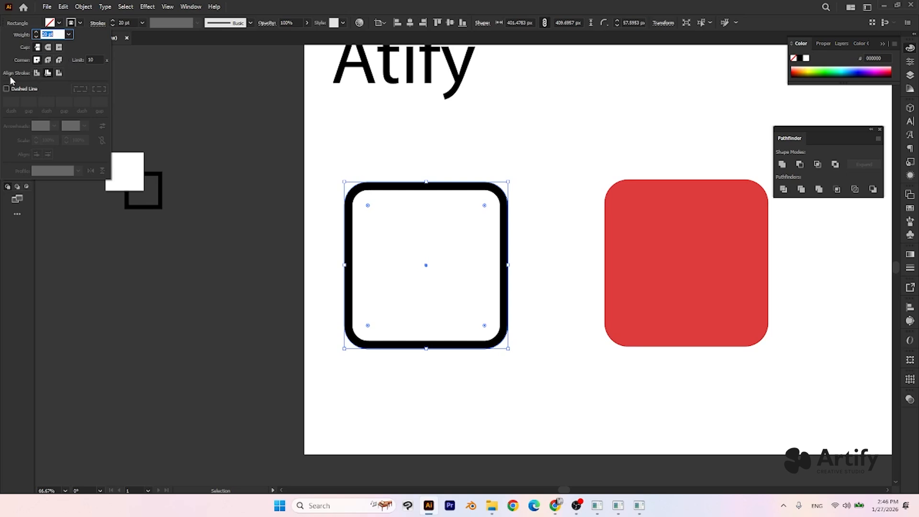
{"action": "left_click", "coordinate": [35, 74]}
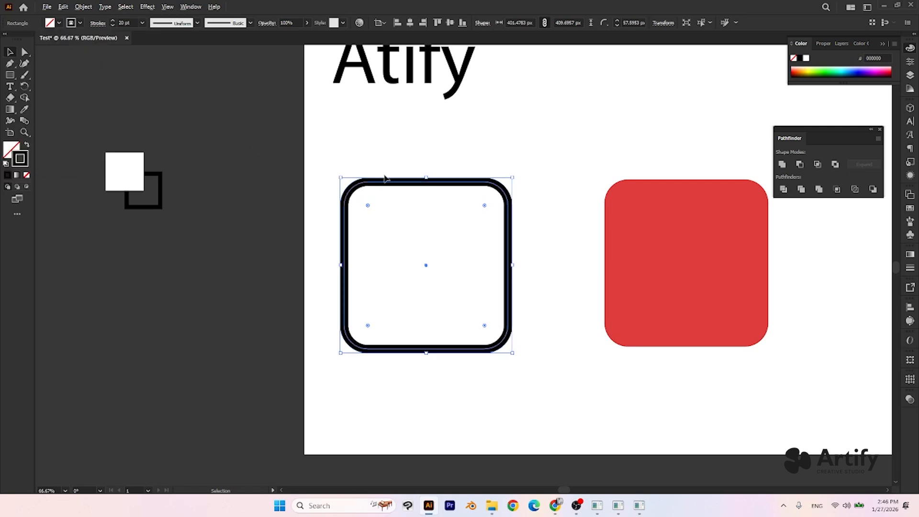
{"action": "scroll", "coordinate": [385, 178], "scroll_direction": "up", "scroll_amount": 3}
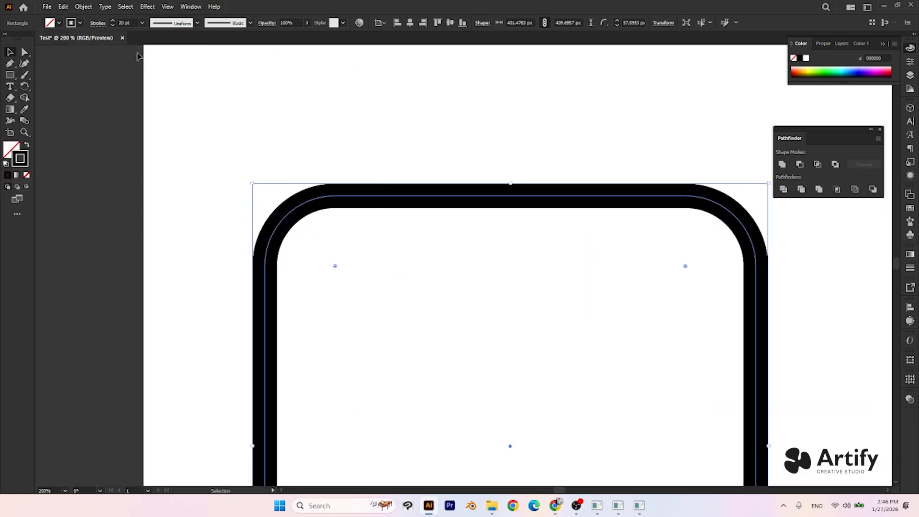
- Switch the outlined rounded square's stroke alignment to inside and finally to outside
{"action": "left_click", "coordinate": [96, 23]}
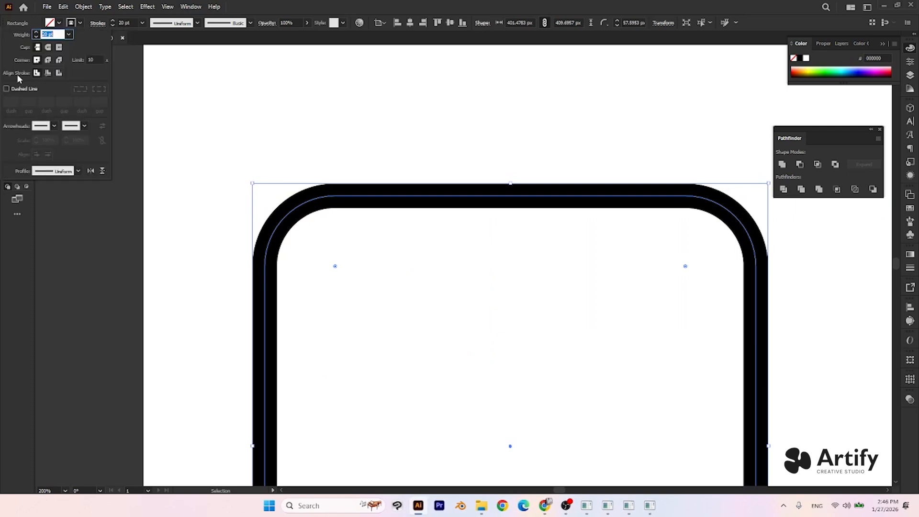
{"action": "left_click", "coordinate": [36, 73]}
{"action": "left_click", "coordinate": [48, 73]}
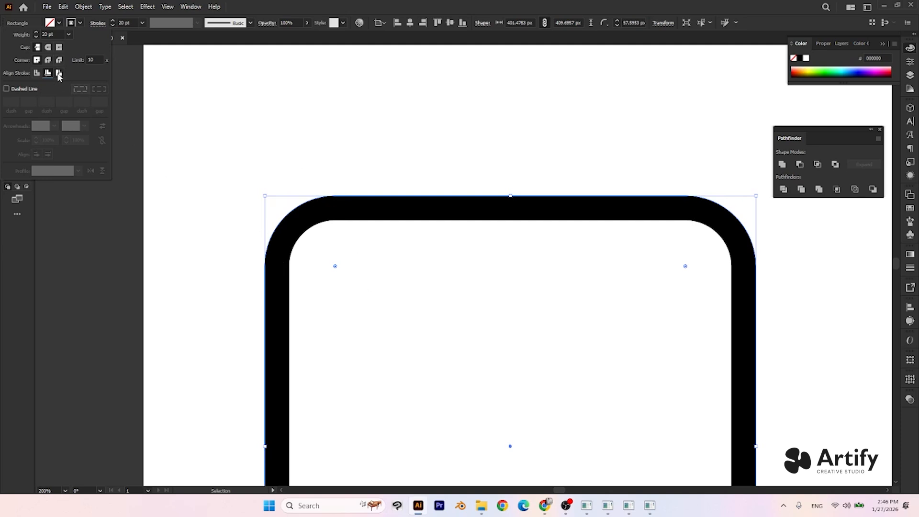
{"action": "left_click", "coordinate": [59, 73]}
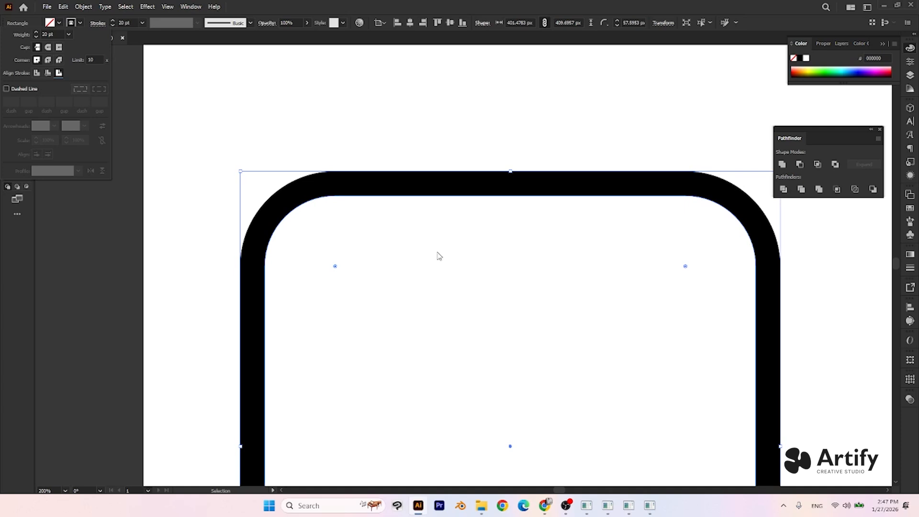
{"action": "left_click", "coordinate": [424, 302]}
- Select the middle red square and examine its fill without a stroke
{"action": "scroll", "coordinate": [424, 302], "scroll_direction": "down", "scroll_amount": 2}
{"action": "left_click_drag", "start_coordinate": [717, 330], "coordinate": [291, 294]}
{"action": "left_click", "coordinate": [419, 293]}
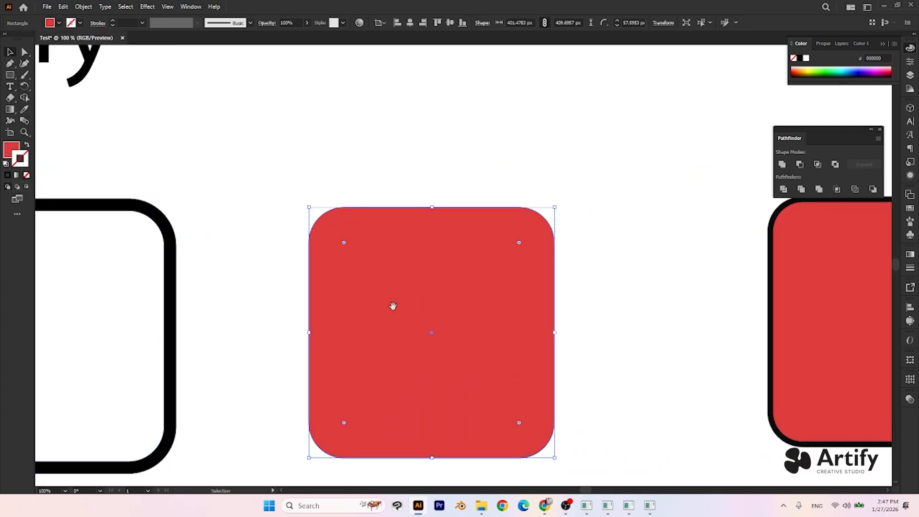
{"action": "left_click_drag", "start_coordinate": [392, 306], "coordinate": [405, 294]}
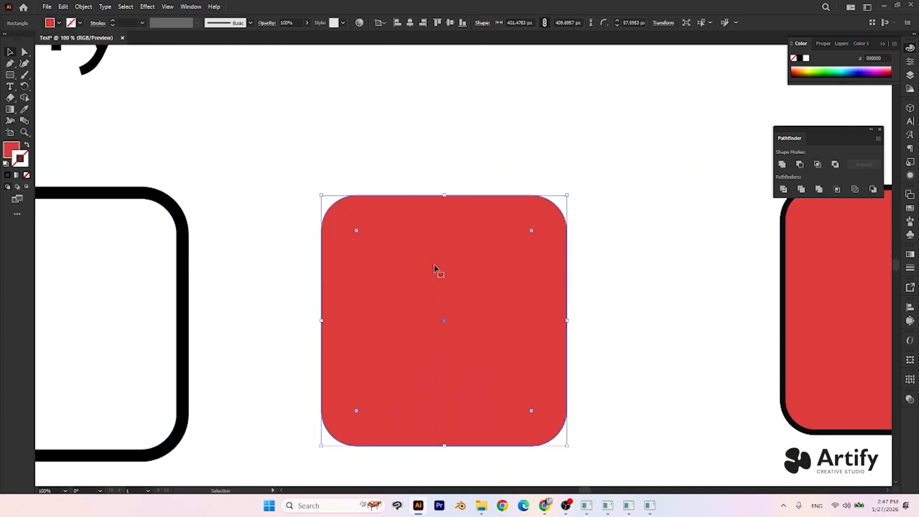
- Select the black-stroked red square and set its stroke weight to 20 pt
{"action": "left_click_drag", "start_coordinate": [592, 263], "coordinate": [258, 224]}
{"action": "scroll", "coordinate": [566, 254], "scroll_direction": "up", "scroll_amount": 1}
{"action": "left_click_drag", "start_coordinate": [534, 276], "coordinate": [439, 277]}
{"action": "scroll", "coordinate": [383, 128], "scroll_direction": "up", "scroll_amount": 1}
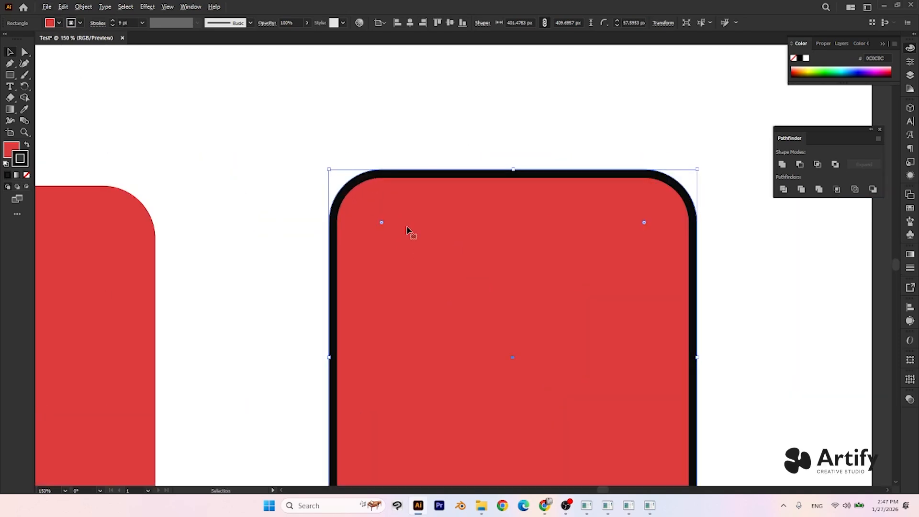
{"action": "left_click_drag", "start_coordinate": [441, 319], "coordinate": [390, 227]}
{"action": "left_click_drag", "start_coordinate": [349, 189], "coordinate": [339, 218]}
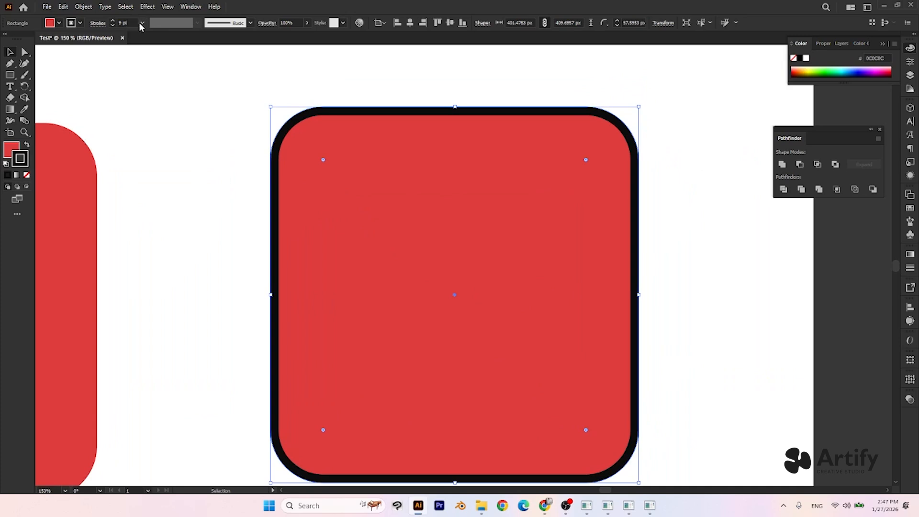
{"action": "left_click", "coordinate": [143, 24]}
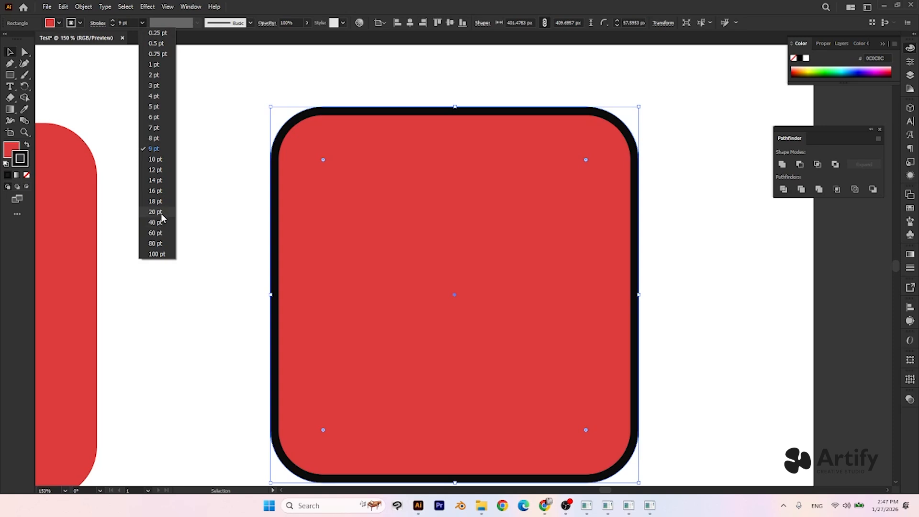
{"action": "left_click", "coordinate": [155, 212]}
{"action": "left_click", "coordinate": [154, 211]}
{"action": "left_click", "coordinate": [349, 158]}
- Try a 40 pt stroke on the black-stroked red square, and set its stroke weight to 25 pt
{"action": "left_click", "coordinate": [142, 22]}
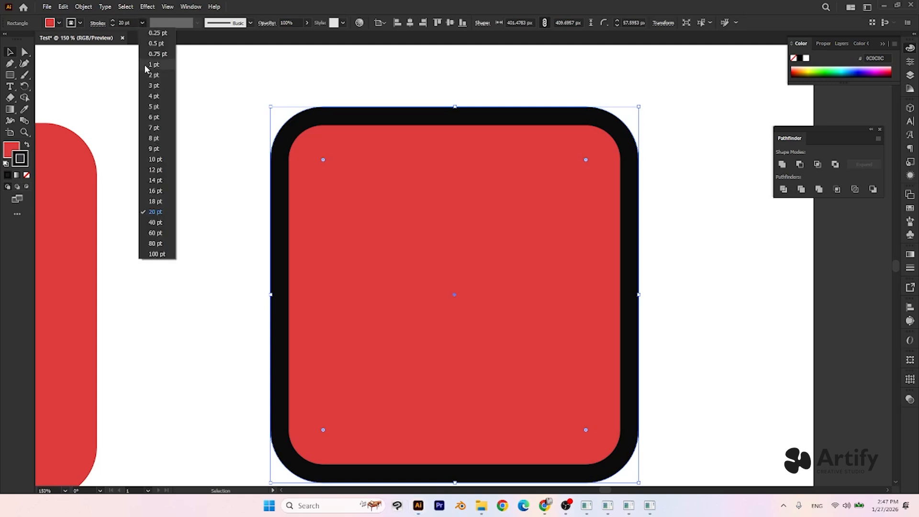
{"action": "left_click", "coordinate": [164, 223]}
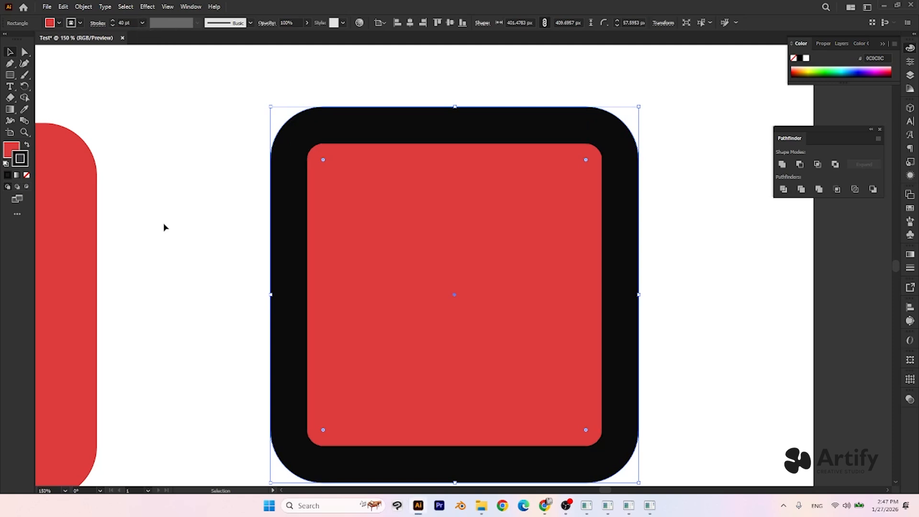
{"action": "left_click", "coordinate": [124, 22]}
{"action": "type", "text": "25"}
{"action": "key", "text": "Return"}
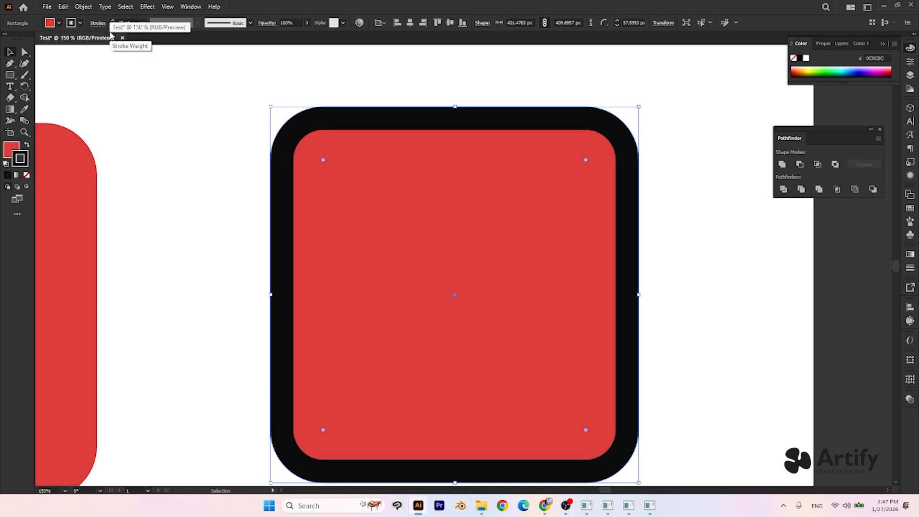
{"action": "left_click", "coordinate": [262, 225]}
{"action": "left_click", "coordinate": [357, 194]}
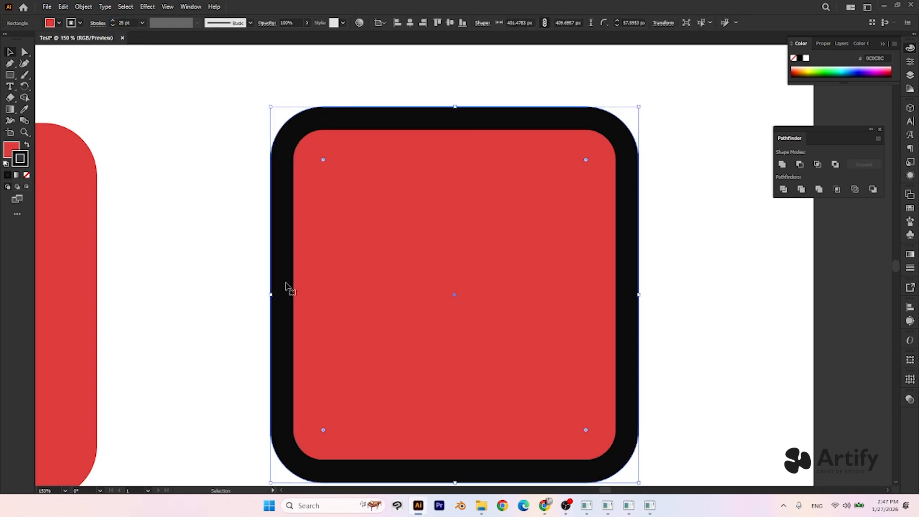
- Align the black-stroked red square's stroke to center and finally to outside
{"action": "left_click", "coordinate": [98, 23]}
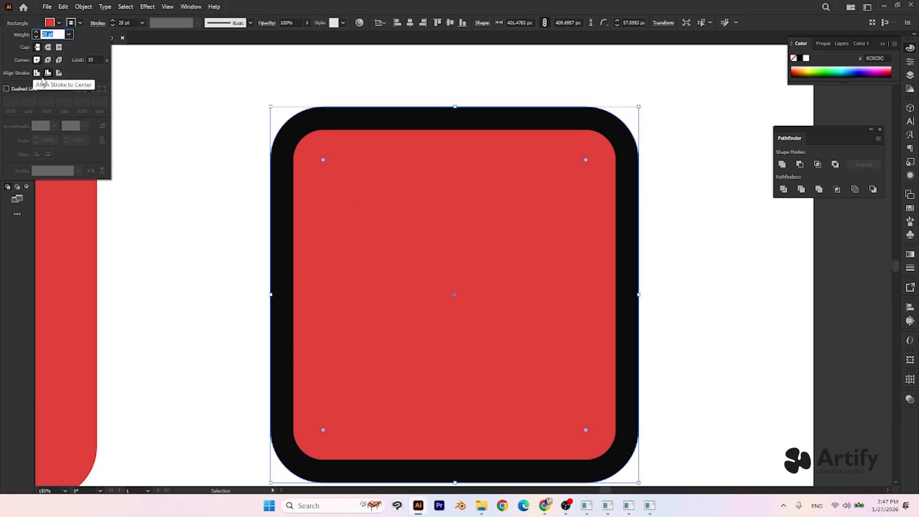
{"action": "left_click", "coordinate": [38, 73]}
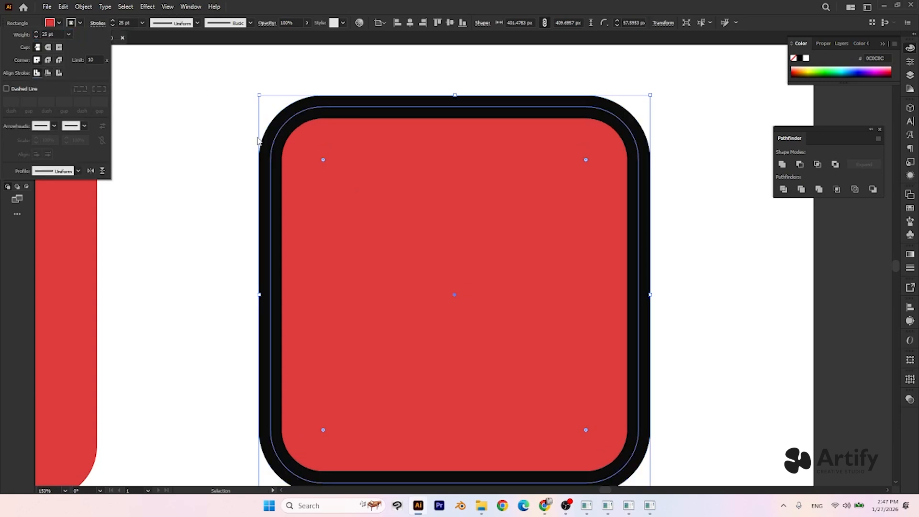
{"action": "left_click", "coordinate": [59, 73]}
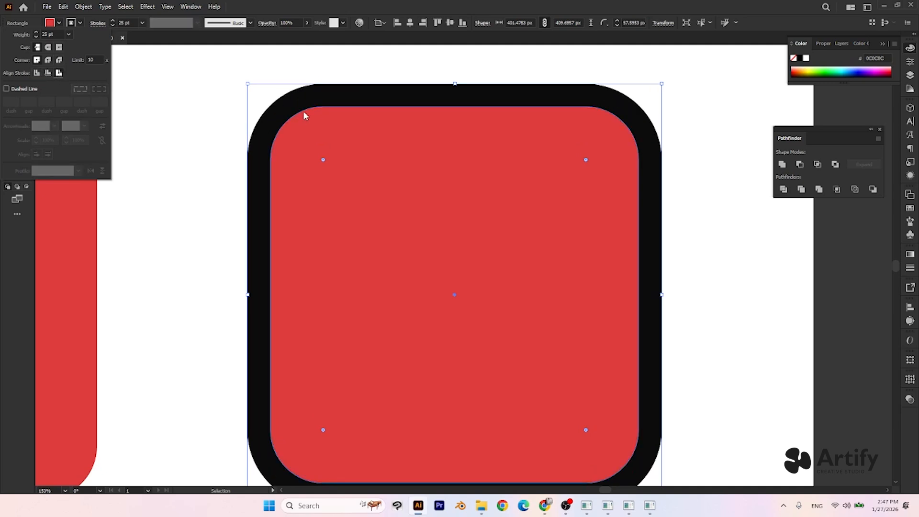
{"action": "left_click", "coordinate": [357, 177]}
- Draw a new rectangle about 166 by 175 px in the empty area near the artboard's upper edge
{"action": "scroll", "coordinate": [280, 216], "scroll_direction": "down", "scroll_amount": 1}
{"action": "left_click_drag", "start_coordinate": [111, 91], "coordinate": [139, 220]}
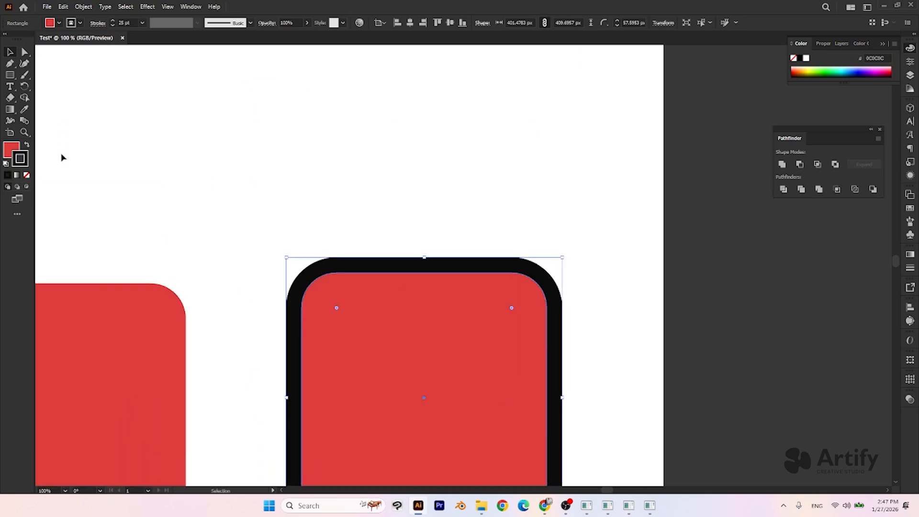
{"action": "left_click", "coordinate": [10, 75]}
{"action": "scroll", "coordinate": [138, 160], "scroll_direction": "down", "scroll_amount": 5}
{"action": "left_click_drag", "start_coordinate": [170, 188], "coordinate": [453, 216]}
{"action": "scroll", "coordinate": [453, 216], "scroll_direction": "down", "scroll_amount": 1}
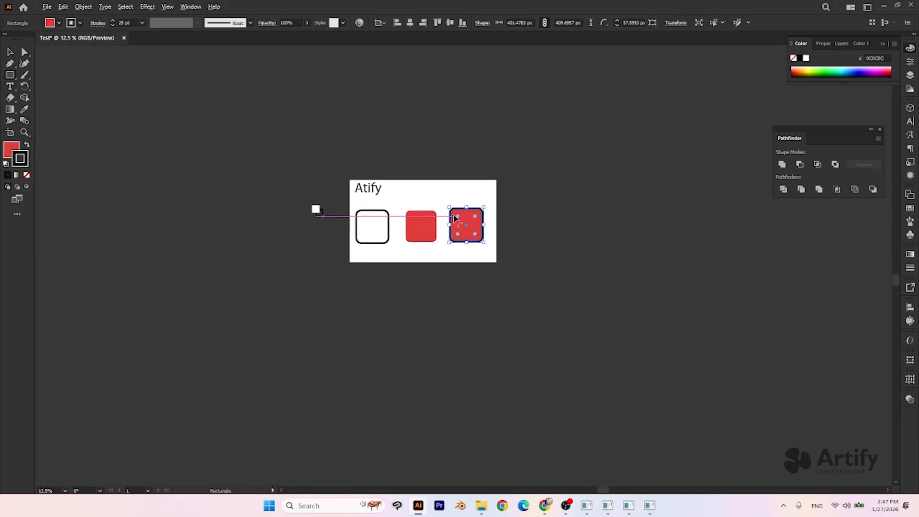
{"action": "scroll", "coordinate": [452, 210], "scroll_direction": "up", "scroll_amount": 5}
{"action": "left_click_drag", "start_coordinate": [374, 129], "coordinate": [451, 210]}
{"action": "scroll", "coordinate": [418, 166], "scroll_direction": "up", "scroll_amount": 3}
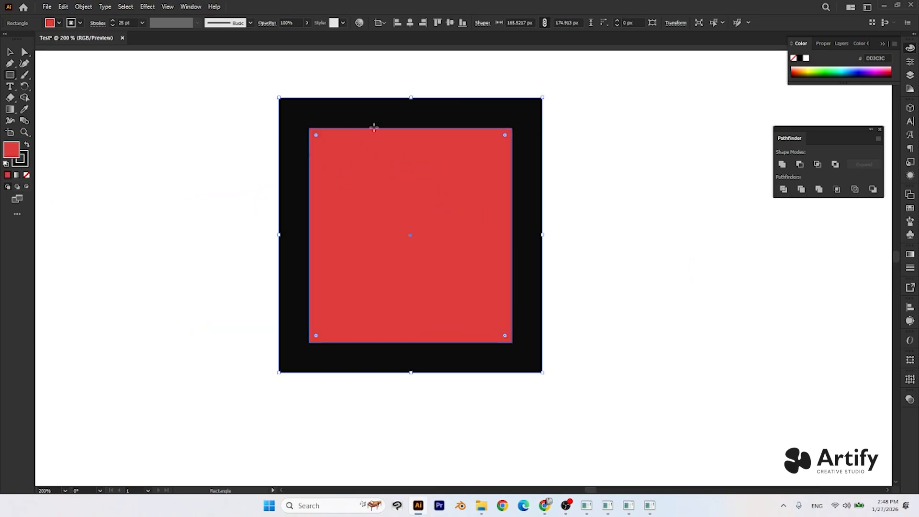
- Remove the stroke from the new rectangle, keeping only its red fill, and select the rectangle
{"action": "left_click", "coordinate": [26, 177]}
{"action": "key", "text": "v"}
{"action": "left_click", "coordinate": [308, 108]}
{"action": "left_click", "coordinate": [378, 184]}
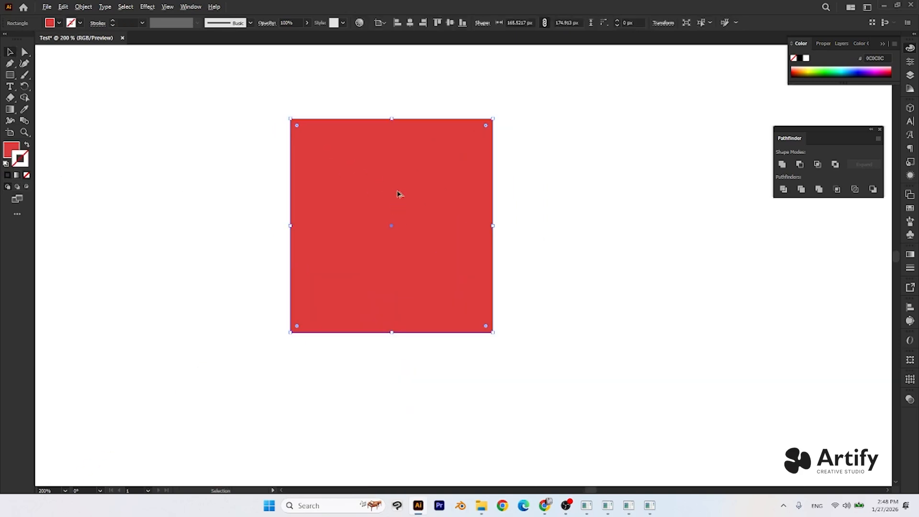
{"action": "scroll", "coordinate": [398, 193], "scroll_direction": "up", "scroll_amount": 1}
{"action": "left_click", "coordinate": [360, 85]}
{"action": "left_click", "coordinate": [317, 118]}
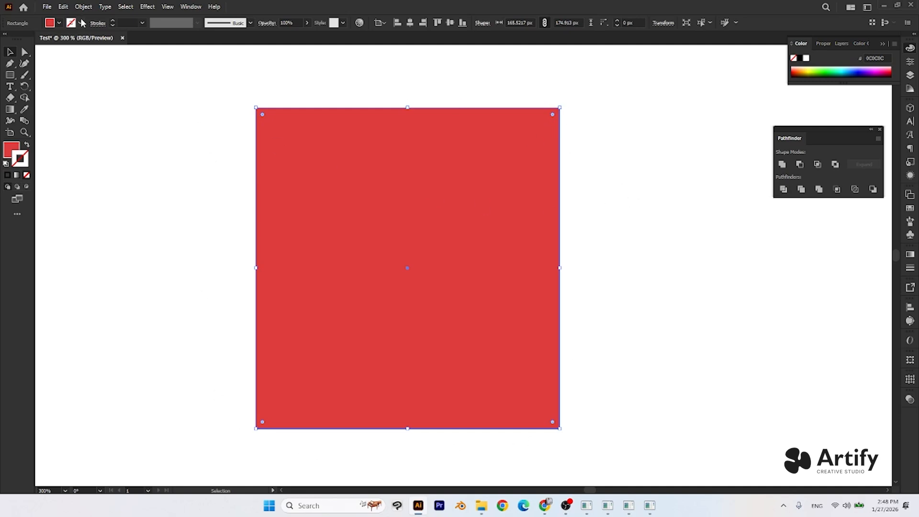
- Give the new red rectangle a 10 pt black stroke aligned to the inside
{"action": "left_click", "coordinate": [7, 177]}
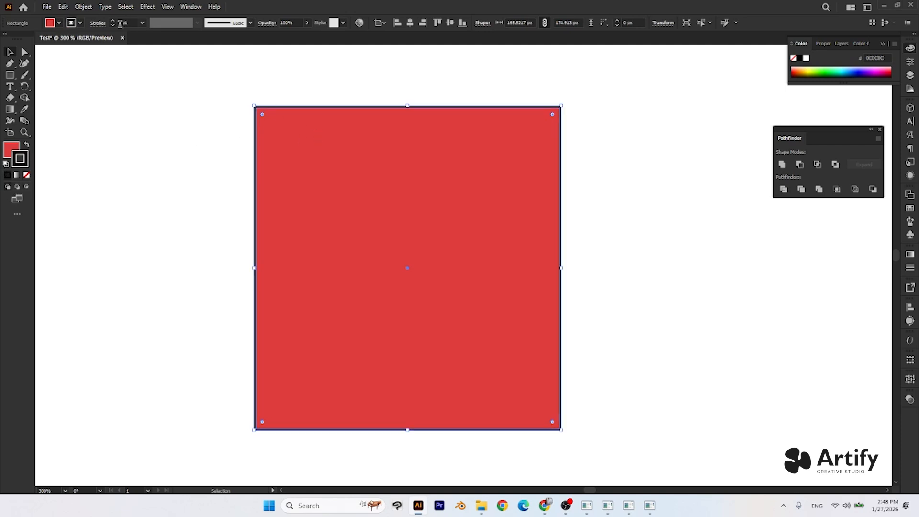
{"action": "left_click", "coordinate": [98, 23]}
{"action": "left_click", "coordinate": [38, 75]}
{"action": "left_click", "coordinate": [48, 73]}
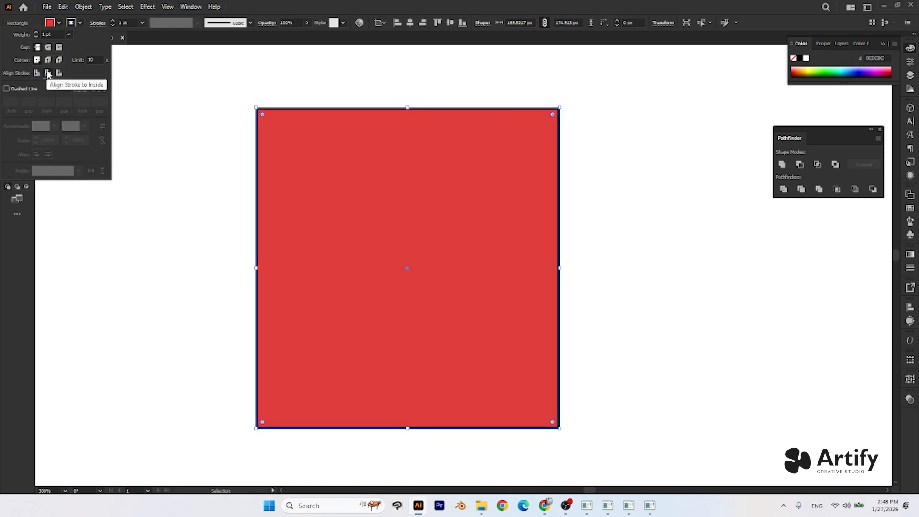
{"action": "left_click", "coordinate": [142, 22]}
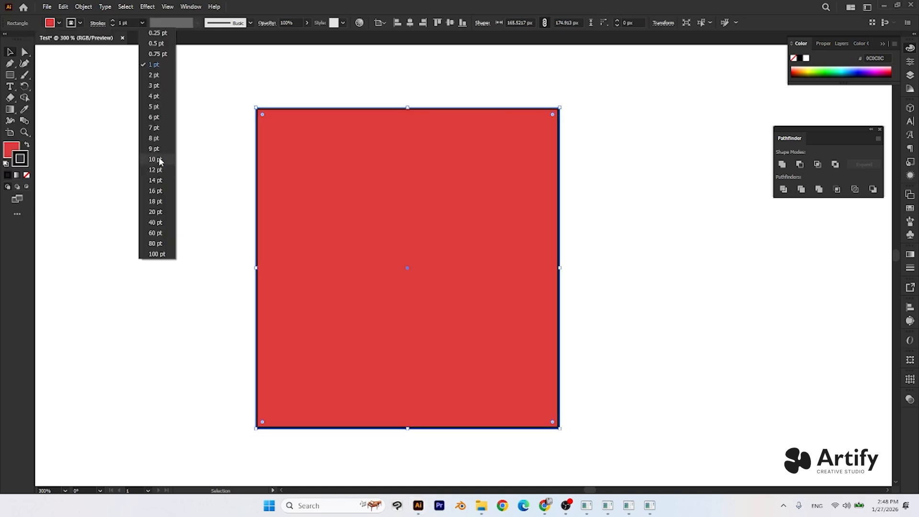
{"action": "left_click", "coordinate": [159, 161]}
- Compare center, inside and outside alignment for the new rectangle's stroke, finishing with center
{"action": "left_click", "coordinate": [98, 23]}
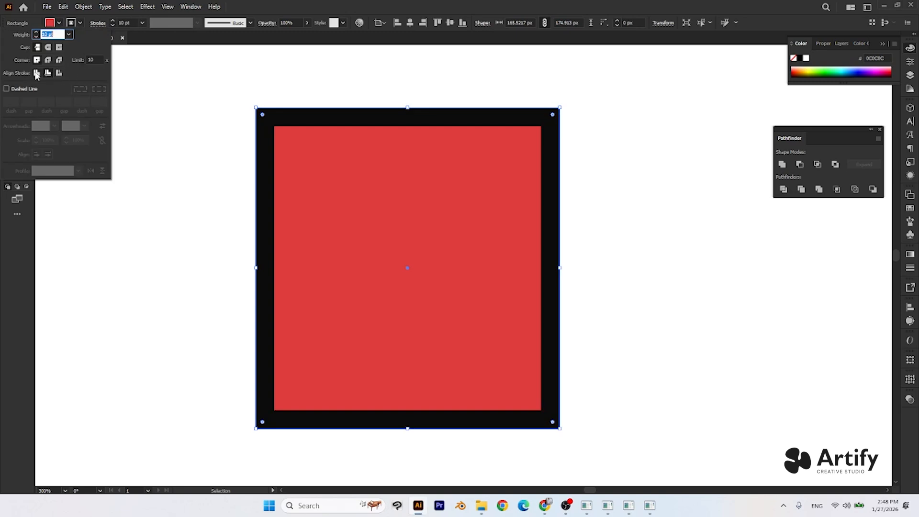
{"action": "left_click", "coordinate": [37, 74]}
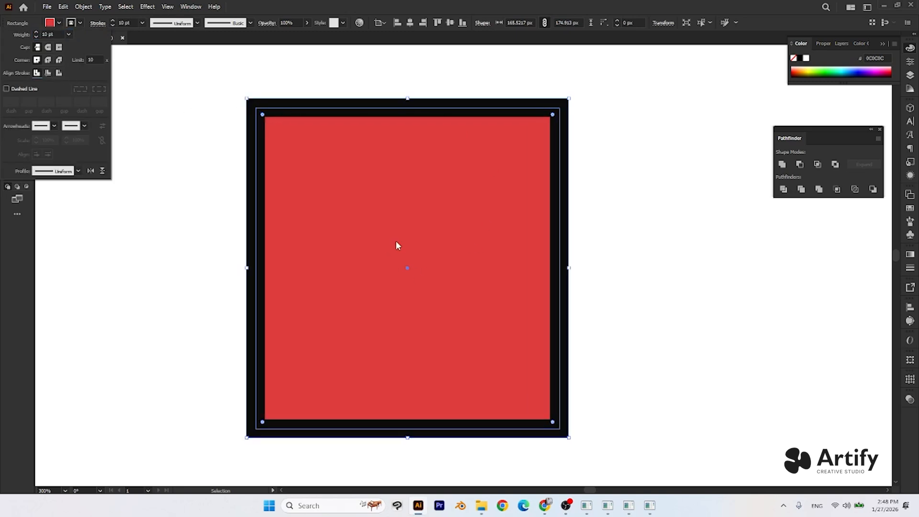
{"action": "left_click", "coordinate": [48, 73]}
{"action": "left_click", "coordinate": [59, 72]}
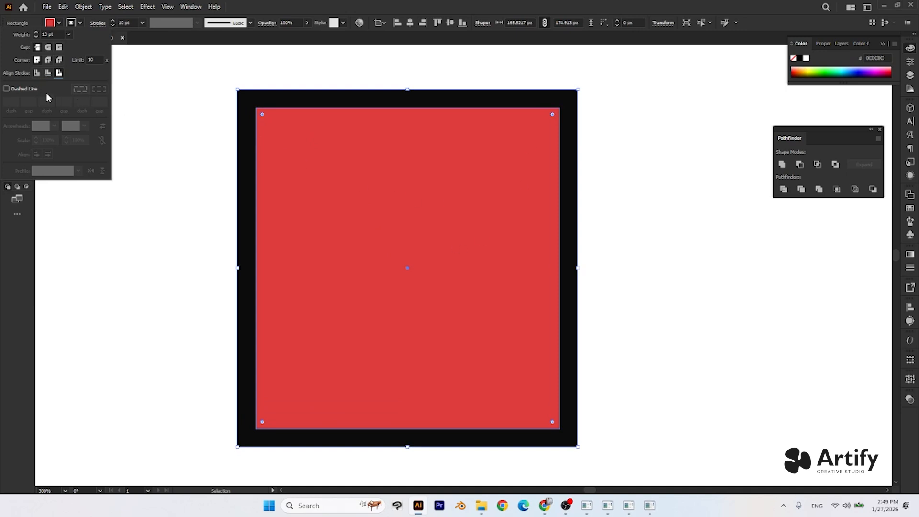
{"action": "left_click", "coordinate": [37, 73]}
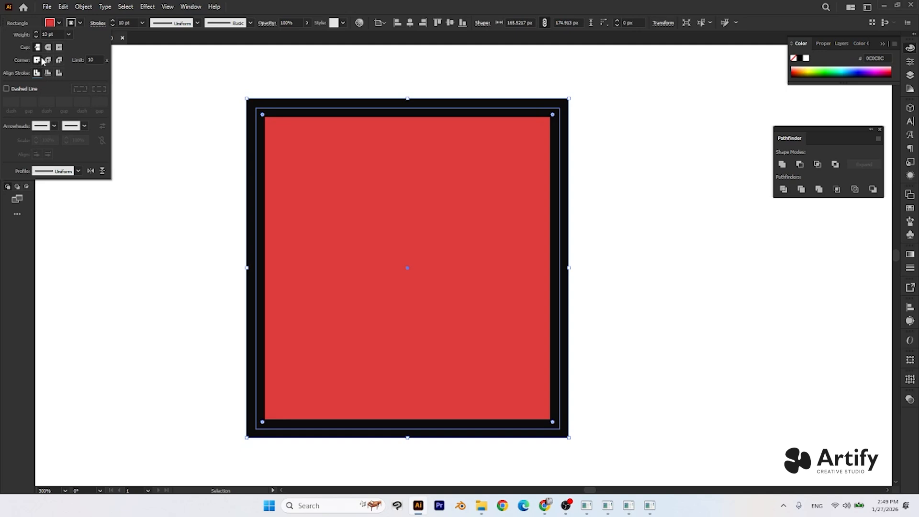
- Try round and bevel joins on the new rectangle's stroke corners, and restore the miter join
{"action": "left_click", "coordinate": [48, 61]}
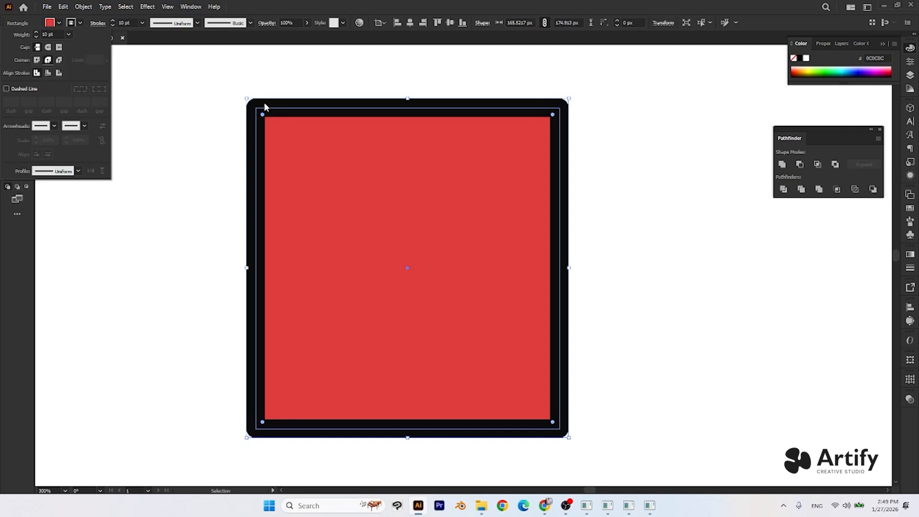
{"action": "left_click", "coordinate": [59, 60]}
{"action": "left_click", "coordinate": [37, 60]}
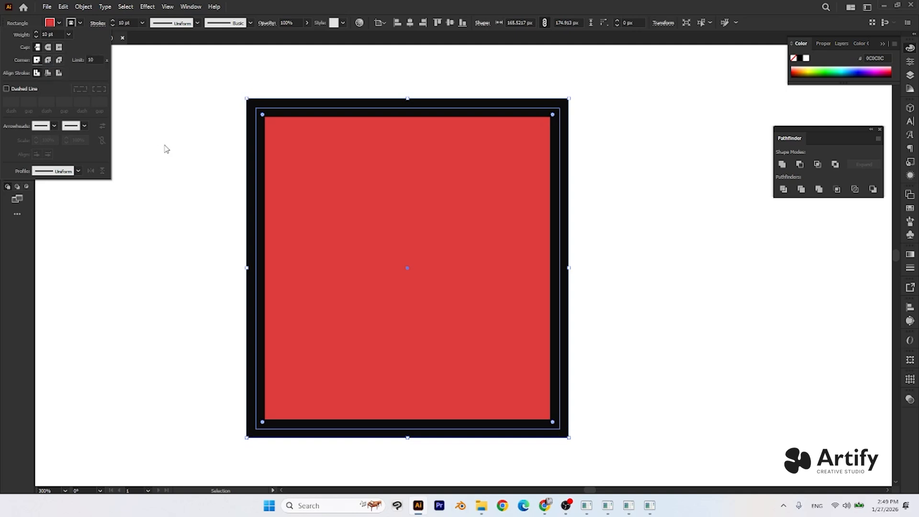
{"action": "key", "text": "Escape"}
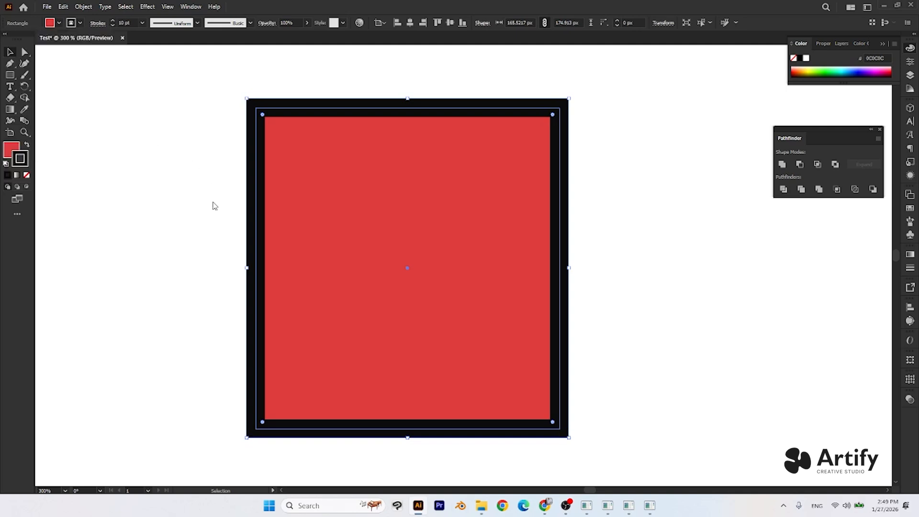
- Examine the small red rectangle's stroke options and compare the fill and stroke samples across the whole artboard
{"action": "scroll", "coordinate": [207, 200], "scroll_direction": "down", "scroll_amount": 1}
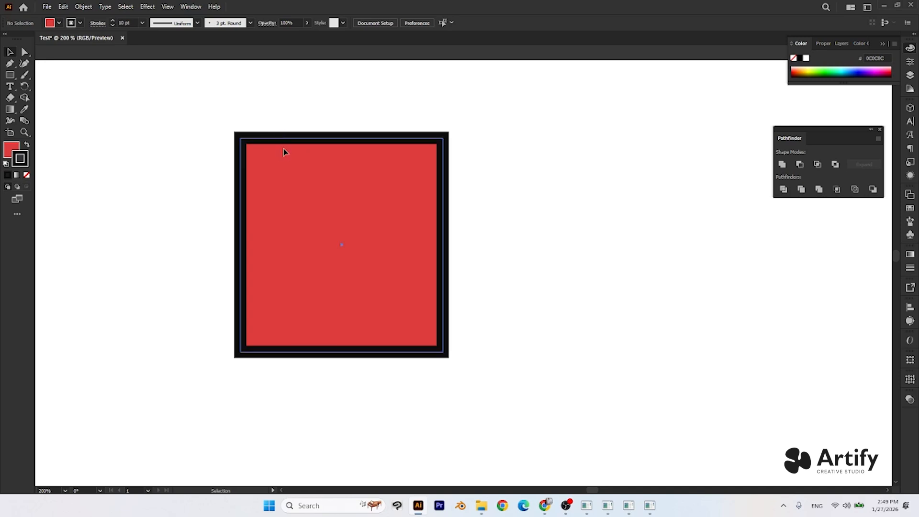
{"action": "left_click", "coordinate": [96, 28]}
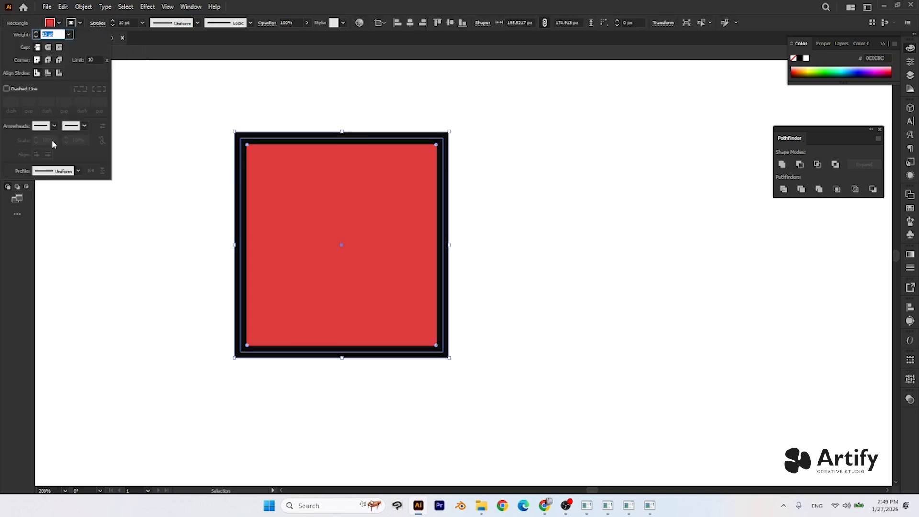
{"action": "scroll", "coordinate": [159, 212], "scroll_direction": "down", "scroll_amount": 2}
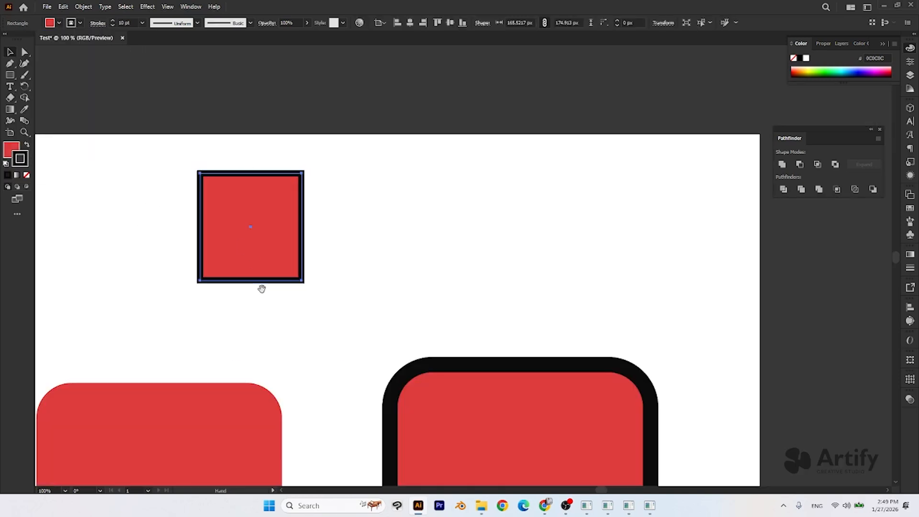
{"action": "left_click_drag", "start_coordinate": [261, 290], "coordinate": [449, 186]}
{"action": "scroll", "coordinate": [449, 186], "scroll_direction": "down", "scroll_amount": 2}
{"action": "left_click", "coordinate": [510, 193]}
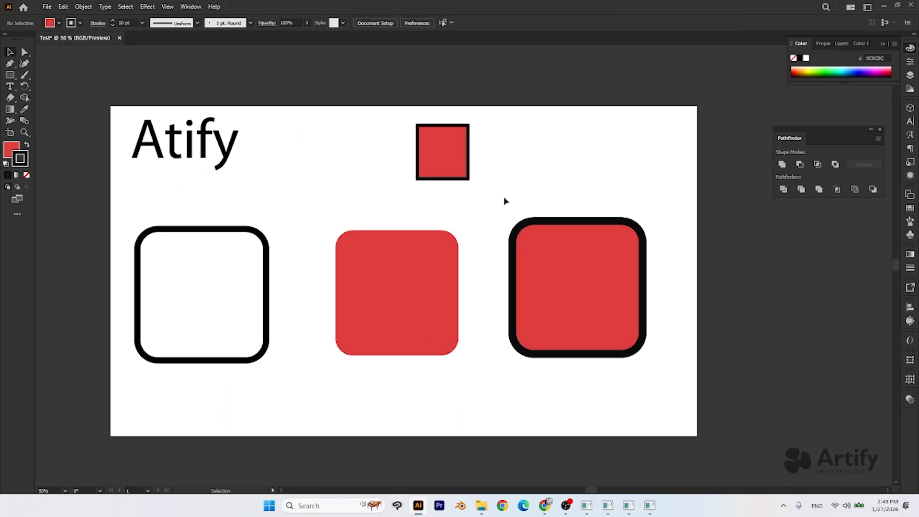
{"action": "scroll", "coordinate": [481, 221], "scroll_direction": "up", "scroll_amount": 1}
{"action": "scroll", "coordinate": [361, 197], "scroll_direction": "down", "scroll_amount": 1}
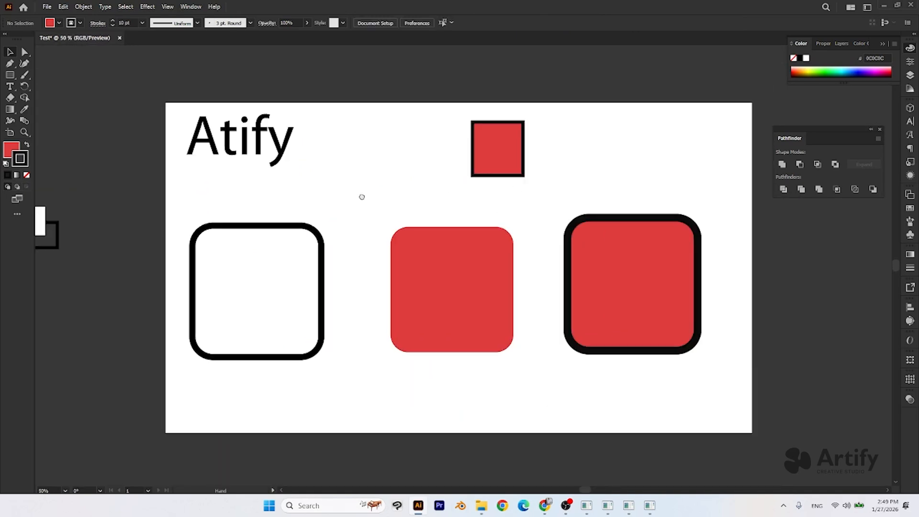
{"action": "left_click_drag", "start_coordinate": [361, 197], "coordinate": [297, 199]}
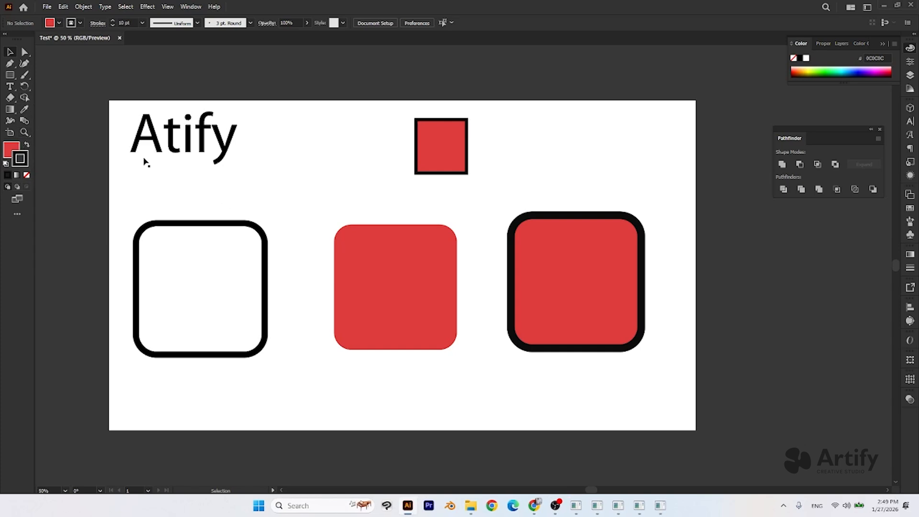
- Duplicate the small outlined red rectangle to its right on the same row, and remove the copy's stroke
{"action": "left_click_drag", "start_coordinate": [438, 176], "coordinate": [378, 159]}
{"action": "left_click_drag", "start_coordinate": [381, 130], "coordinate": [520, 130]}
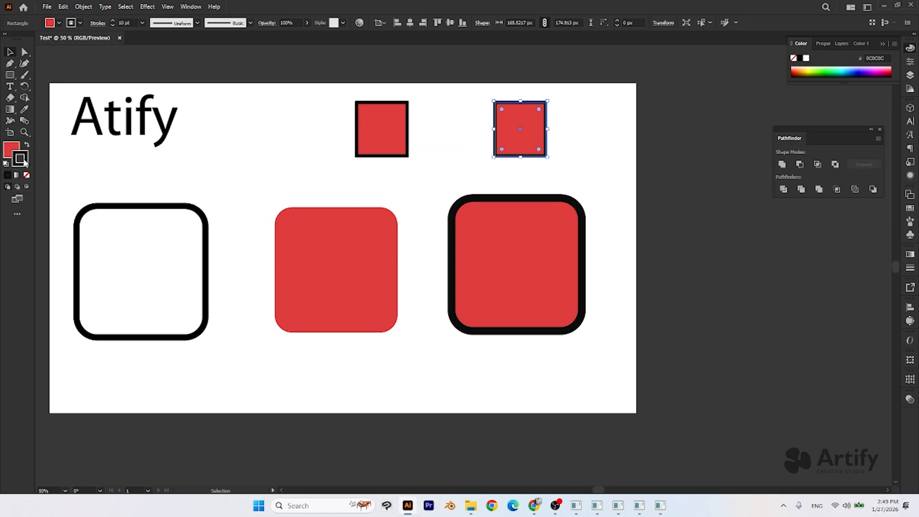
{"action": "left_click", "coordinate": [27, 174]}
- Change the duplicated small rectangle's fill to bright green, hex 4ADB3E
{"action": "left_click", "coordinate": [12, 152]}
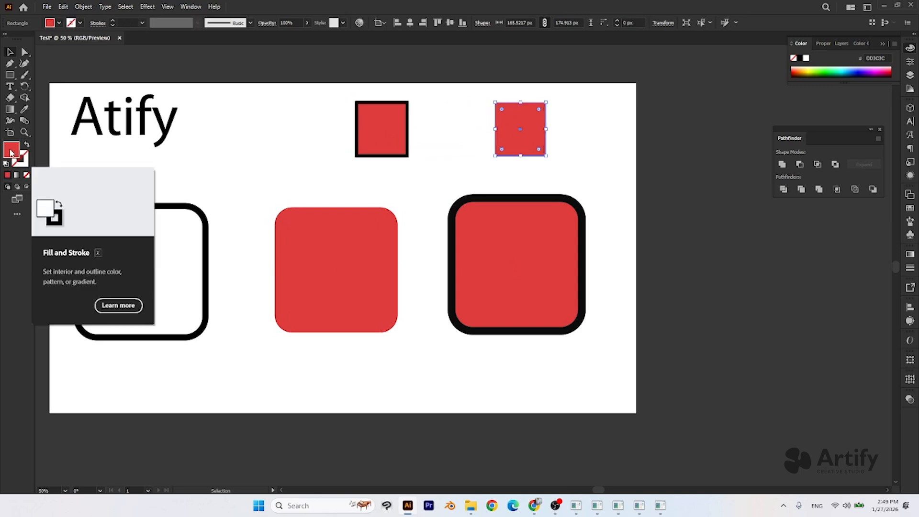
{"action": "double_click", "coordinate": [10, 153]}
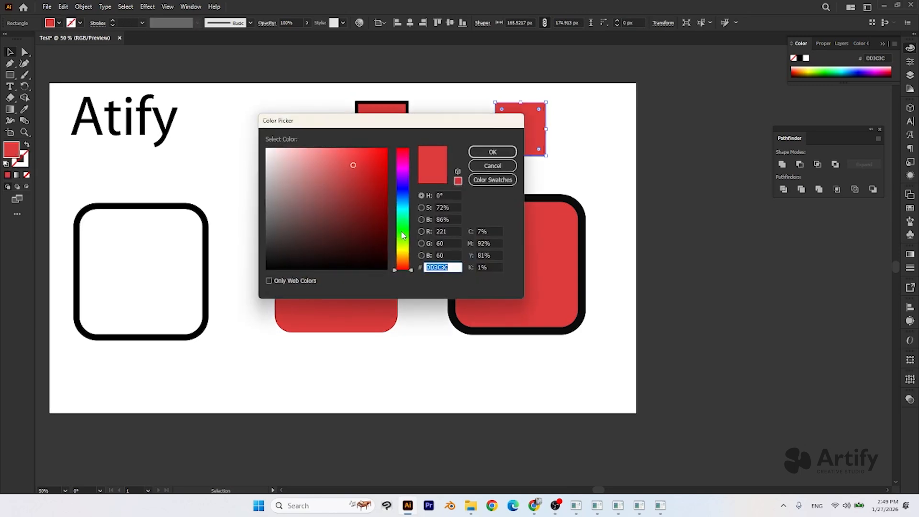
{"action": "type", "text": "4ADB3E"}
{"action": "left_click", "coordinate": [488, 153]}
- Apply the small green rectangle's fill to the middle large rounded rectangle with the Eyedropper tool
{"action": "left_click", "coordinate": [324, 293]}
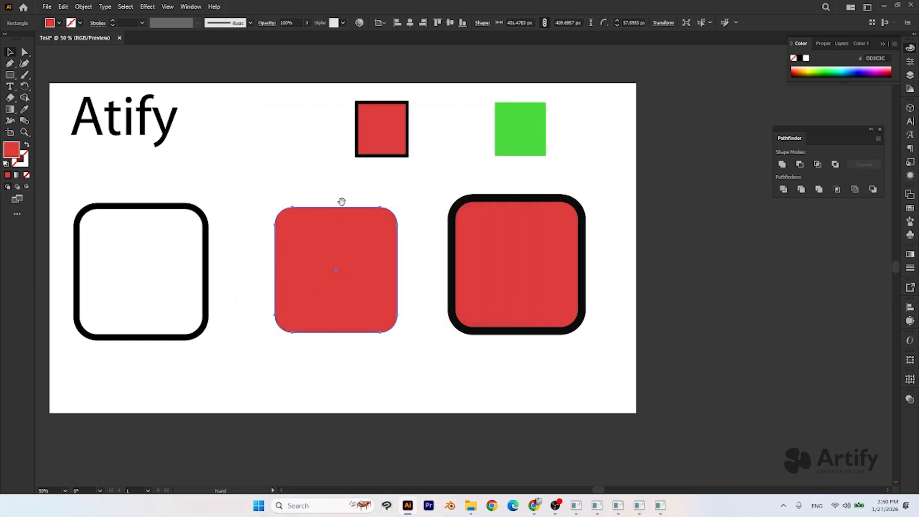
{"action": "left_click_drag", "start_coordinate": [340, 201], "coordinate": [367, 221]}
{"action": "left_click", "coordinate": [333, 225]}
{"action": "left_click", "coordinate": [362, 286]}
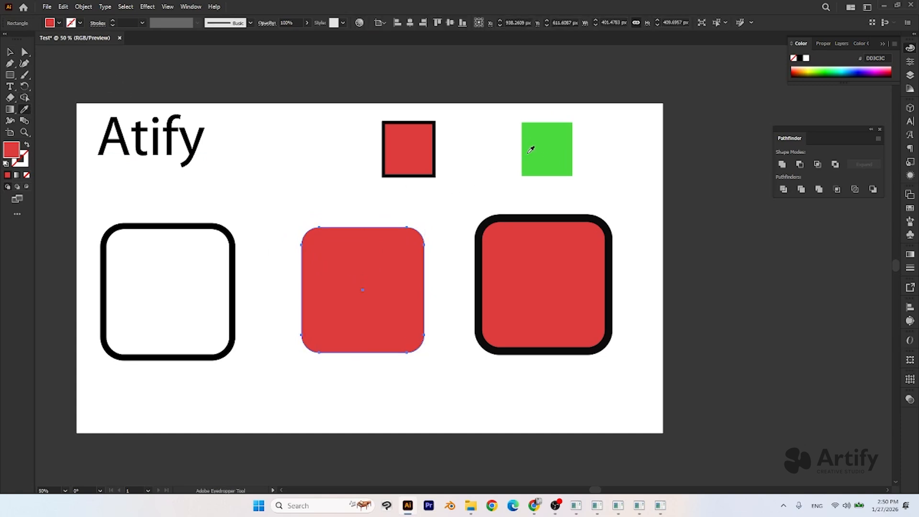
{"action": "left_click", "coordinate": [541, 157]}
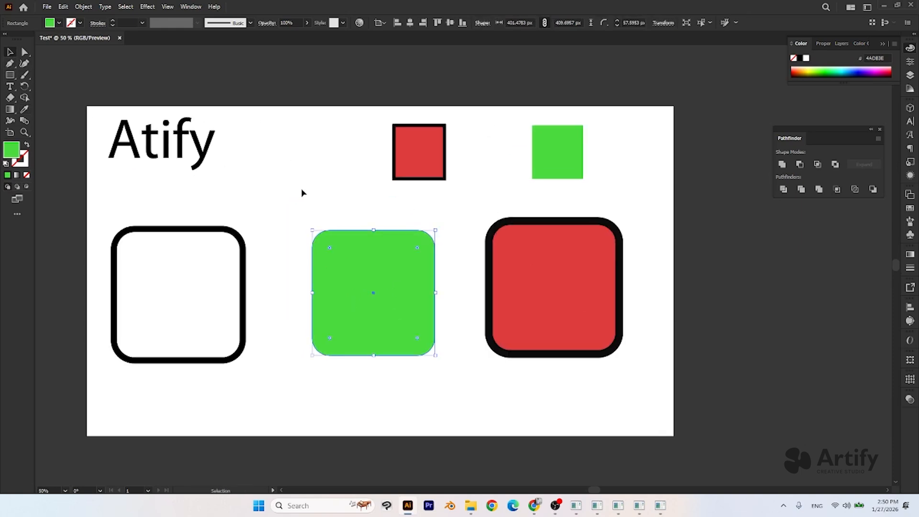
- Copy the red fill and 25 pt black stroke from the right rounded rectangle onto the middle one with the Eyedropper tool
{"action": "key", "text": "i"}
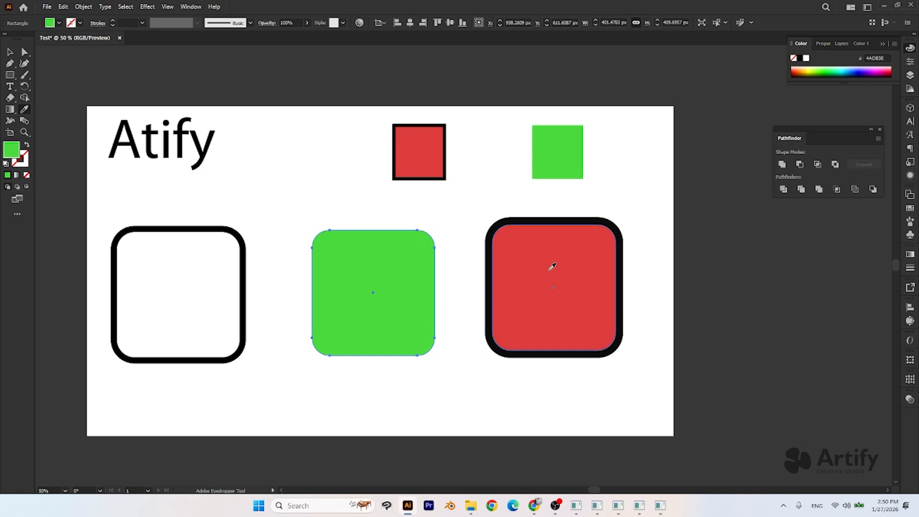
{"action": "left_click", "coordinate": [550, 268]}
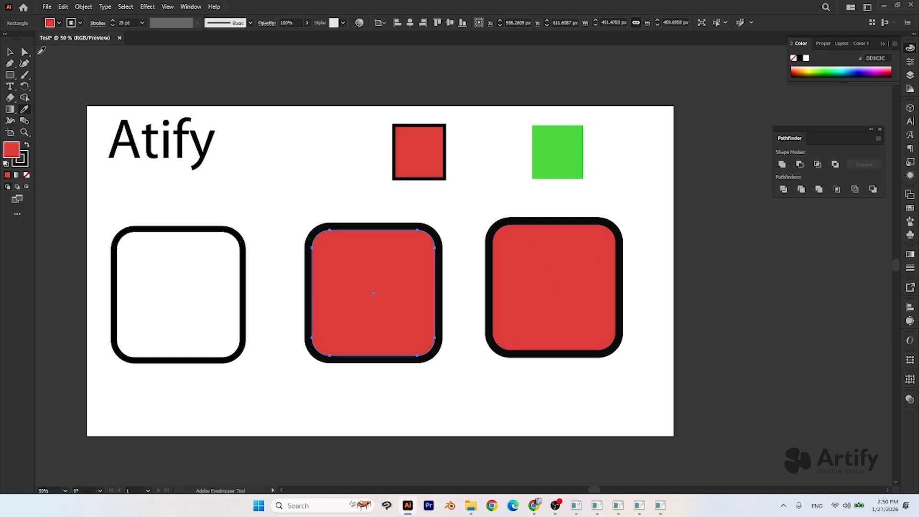
{"action": "left_click", "coordinate": [9, 54]}
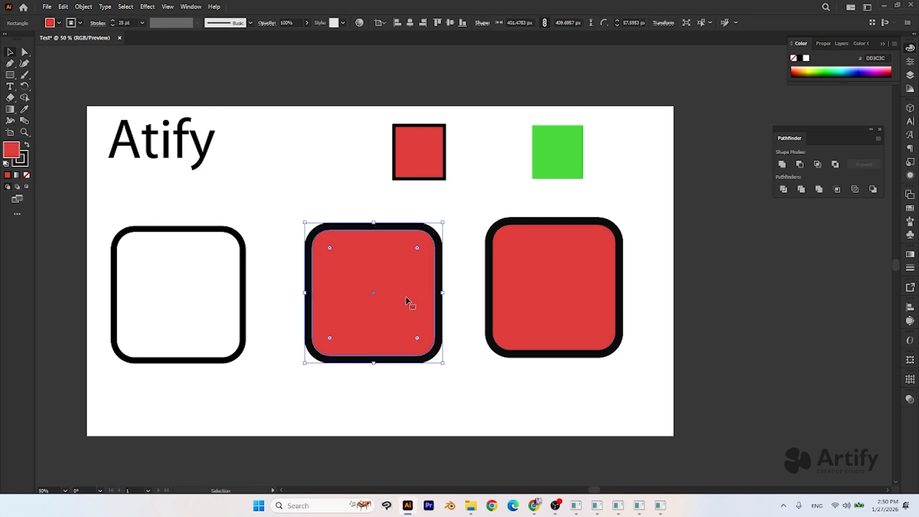
{"action": "scroll", "coordinate": [412, 303], "scroll_direction": "up", "scroll_amount": 1}
{"action": "left_click", "coordinate": [549, 272]}
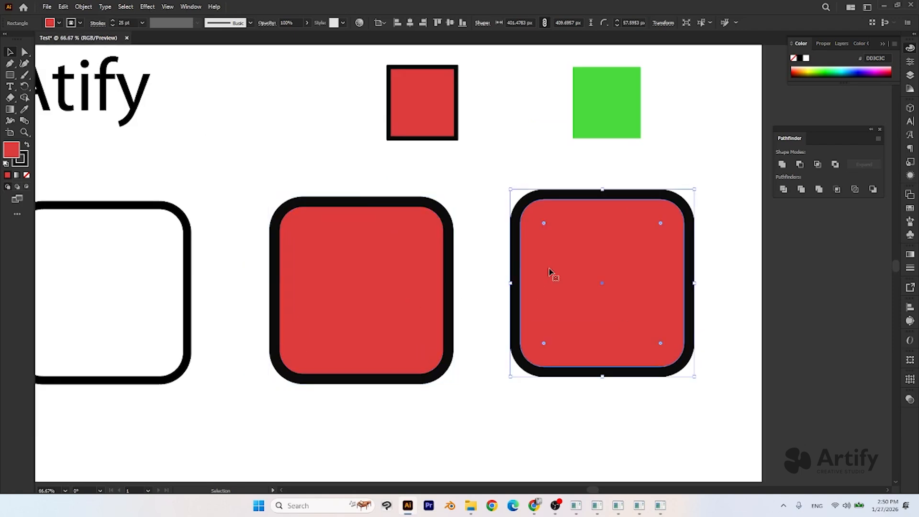
{"action": "key", "text": "ctrl+shift+a"}
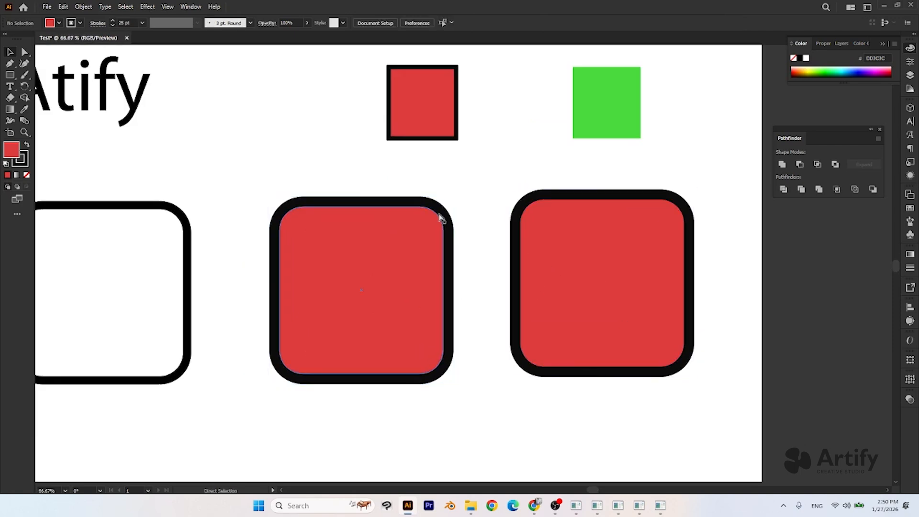
- Undo the red fill and black stroke sampled onto the middle rounded rectangle, and clear the selection
{"action": "key", "text": "ctrl+z"}
{"action": "left_click", "coordinate": [445, 194]}
{"action": "left_click", "coordinate": [419, 257]}
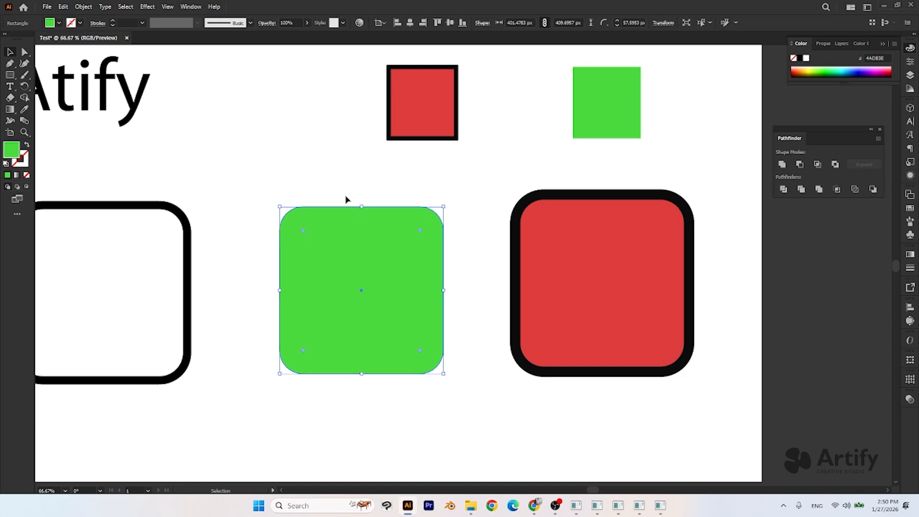
{"action": "left_click", "coordinate": [410, 383]}
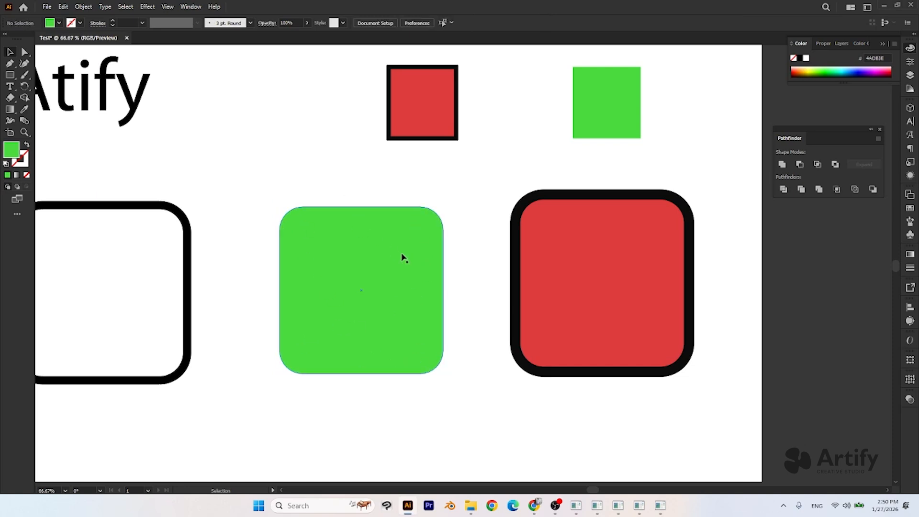
- Compare the outlined red and plain green appearances on the middle rounded rectangle with the Eyedropper tool, finishing with green
{"action": "left_click", "coordinate": [347, 242]}
{"action": "key", "text": "i"}
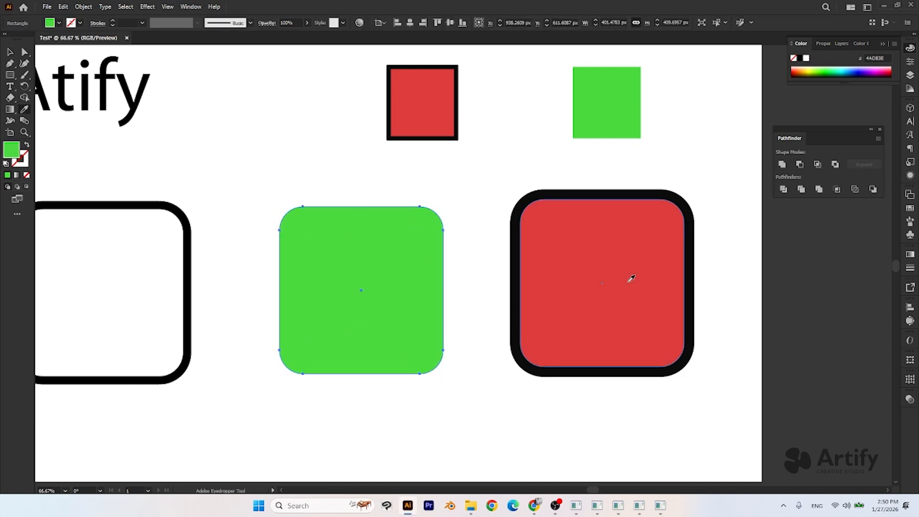
{"action": "left_click", "coordinate": [573, 269]}
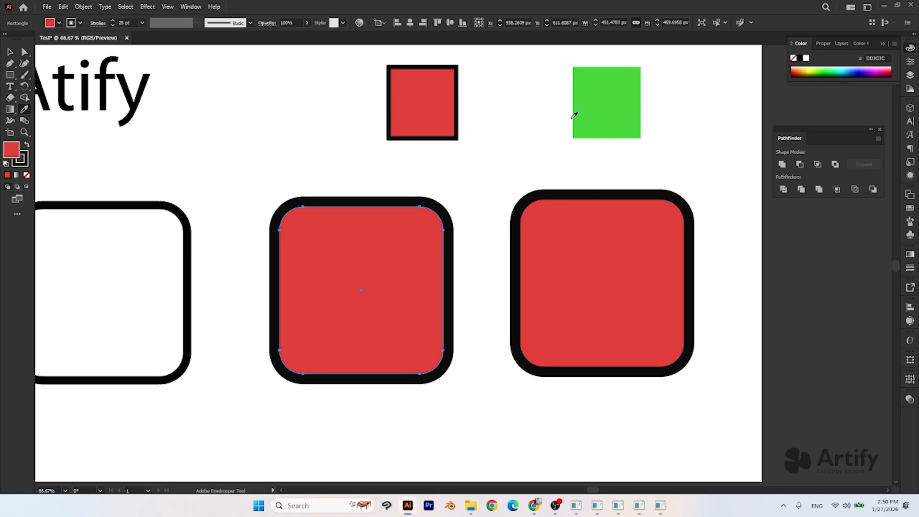
{"action": "left_click", "coordinate": [609, 98]}
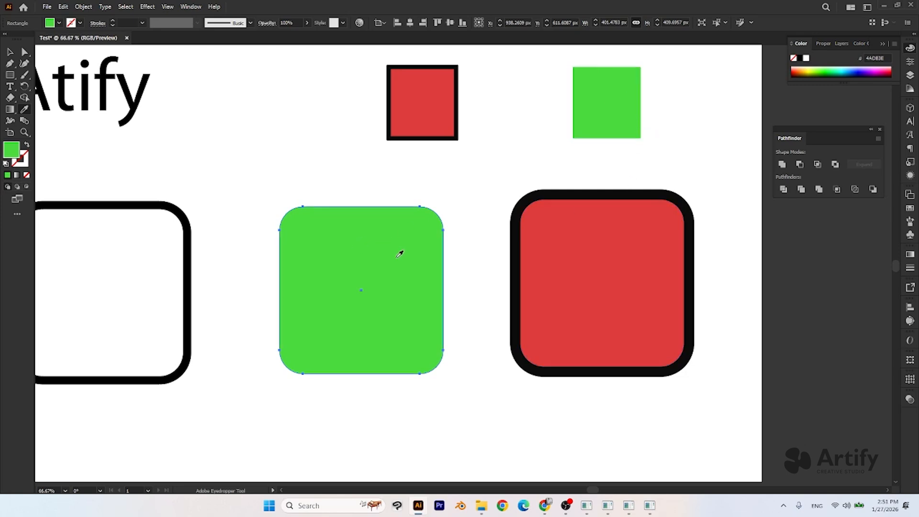
{"action": "left_click", "coordinate": [571, 264]}
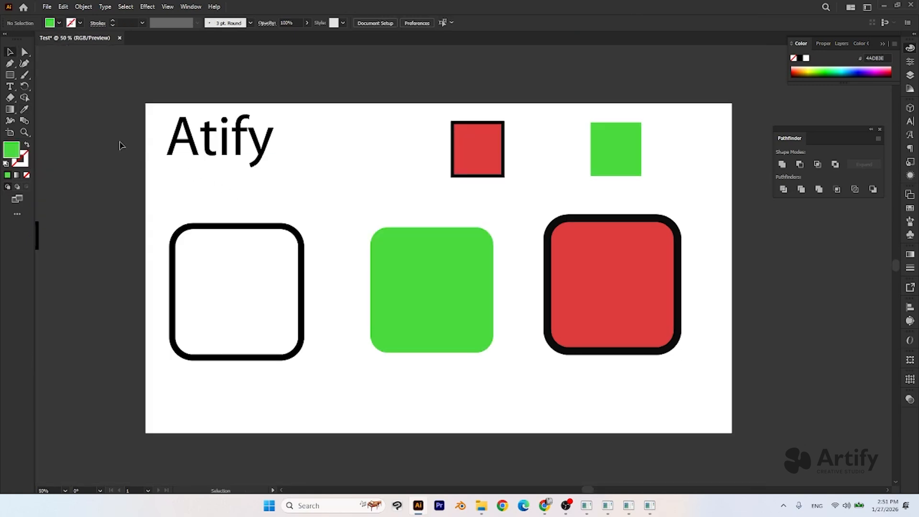
{"action": "key", "text": "shift+m"}
{"action": "key", "text": "v"}
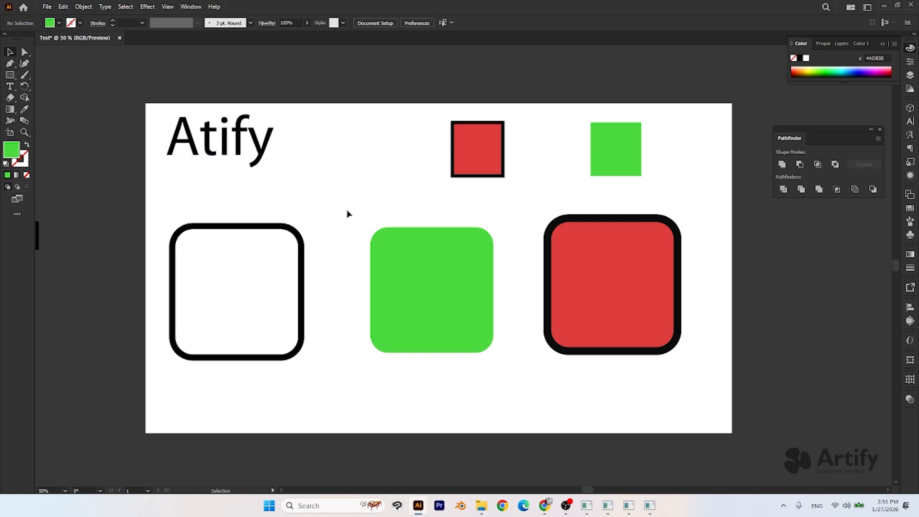